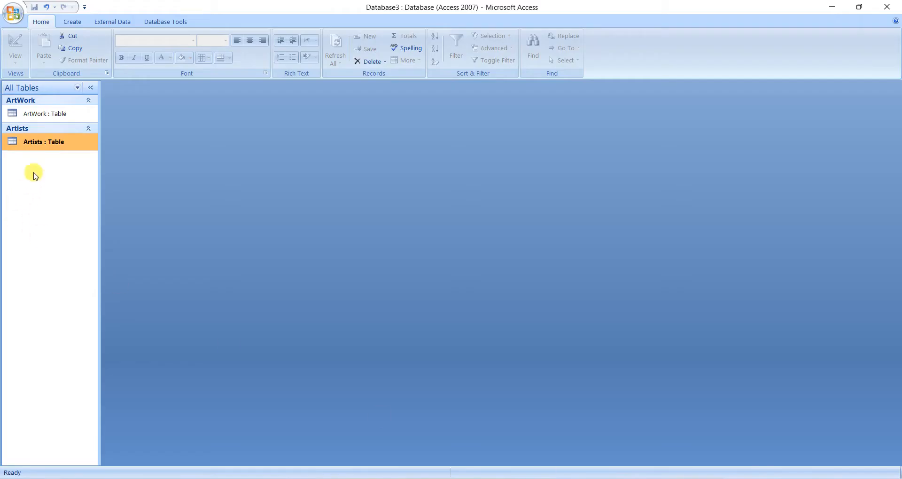
Open the ArtWork table and widen its Media column.
{"action": "double_click", "coordinate": [63, 117]}
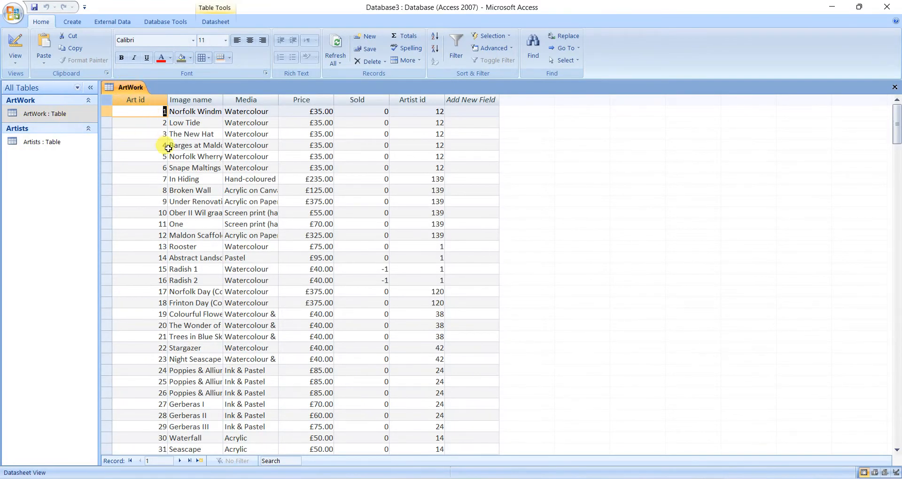
{"action": "left_click", "coordinate": [260, 101]}
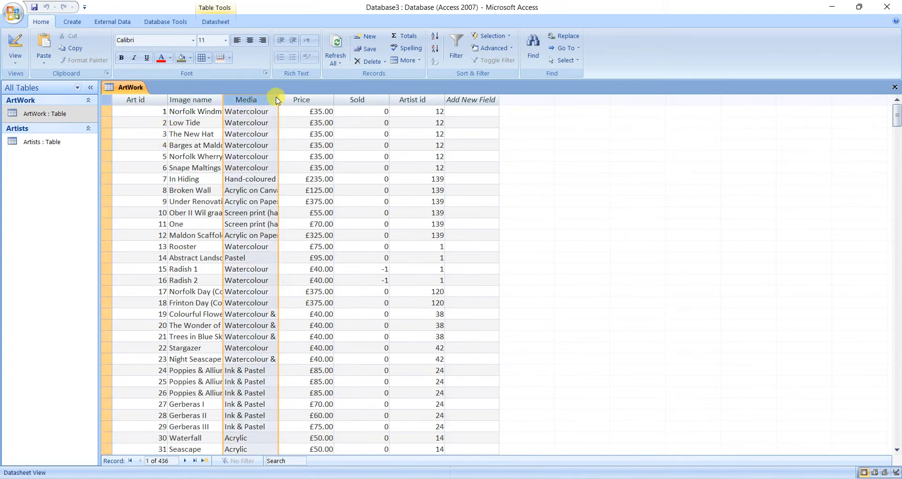
{"action": "left_click_drag", "start_coordinate": [278, 100], "coordinate": [293, 98]}
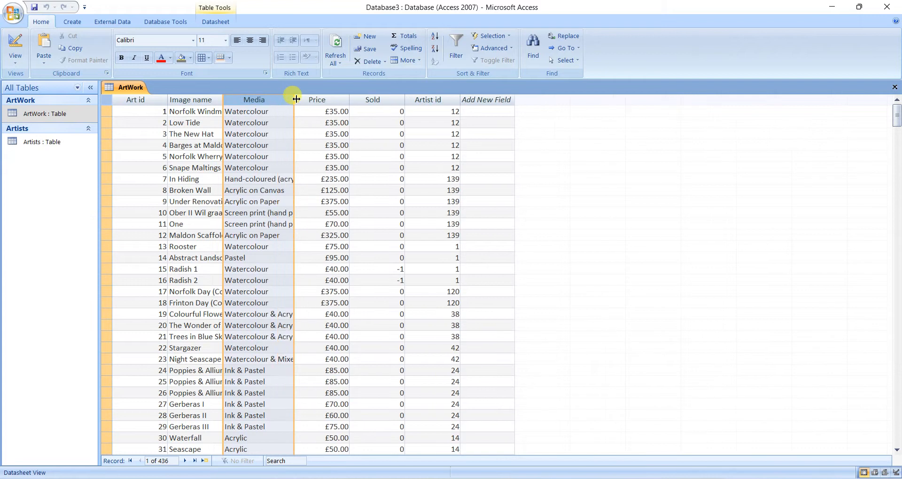
{"action": "left_click", "coordinate": [313, 100]}
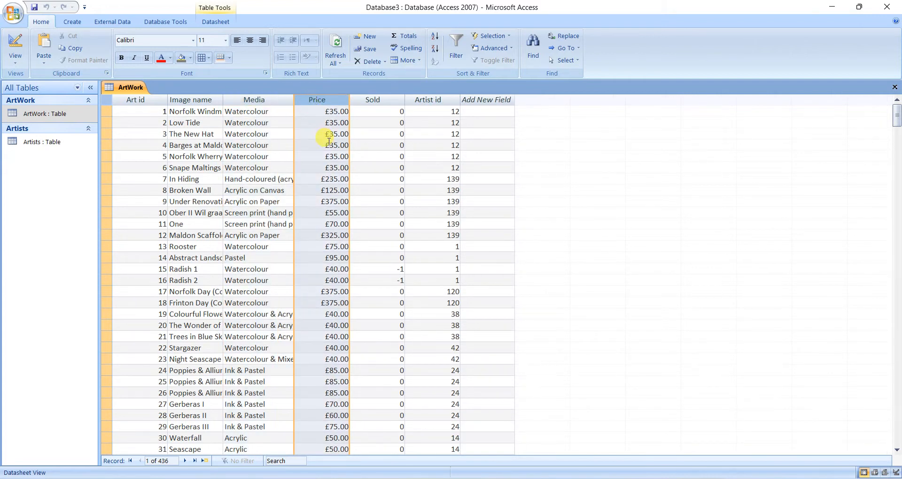
Set the Sold field's display format to Yes/No in the ArtWork table design, save it, check the datasheet and close the table.
{"action": "left_click", "coordinate": [371, 101]}
{"action": "left_click", "coordinate": [7, 38]}
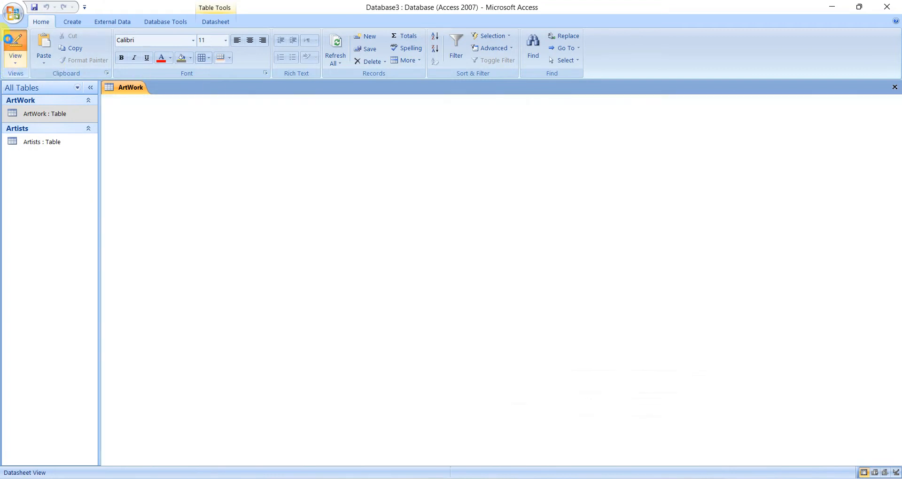
{"action": "left_click", "coordinate": [187, 153]}
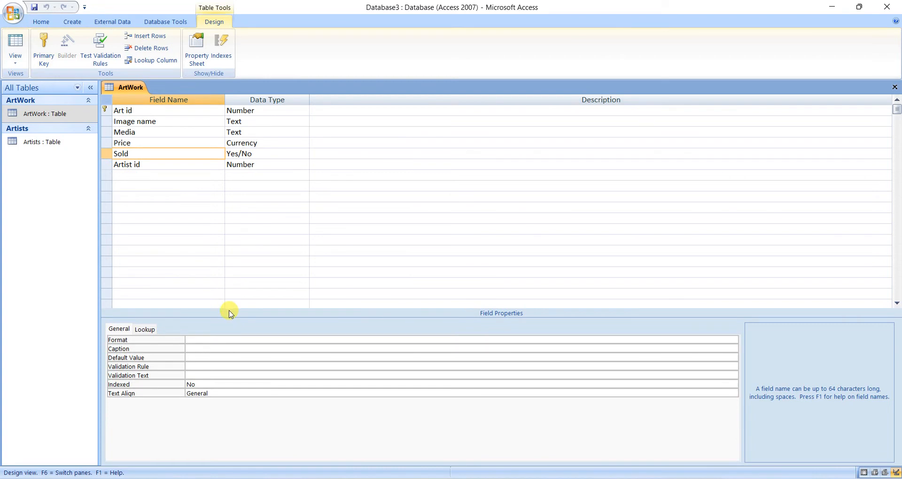
{"action": "left_click", "coordinate": [216, 339]}
{"action": "left_click", "coordinate": [734, 340]}
{"action": "left_click", "coordinate": [700, 359]}
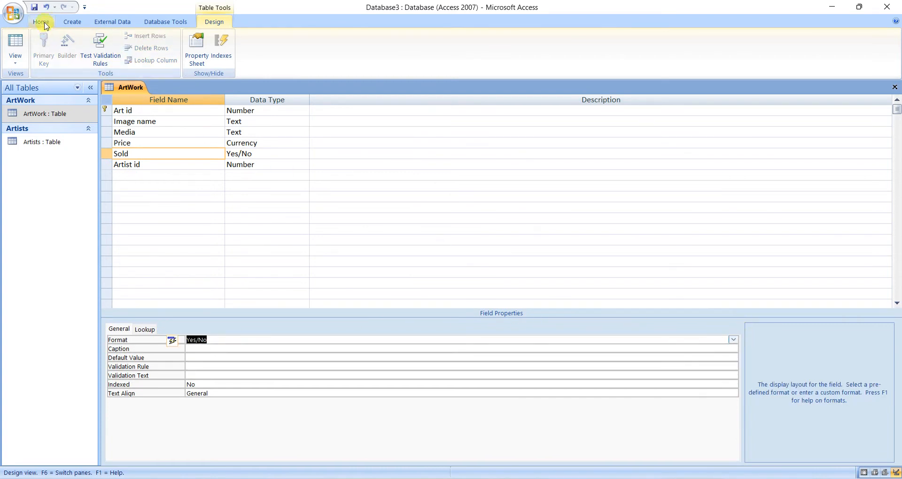
{"action": "left_click", "coordinate": [31, 6]}
{"action": "left_click", "coordinate": [15, 44]}
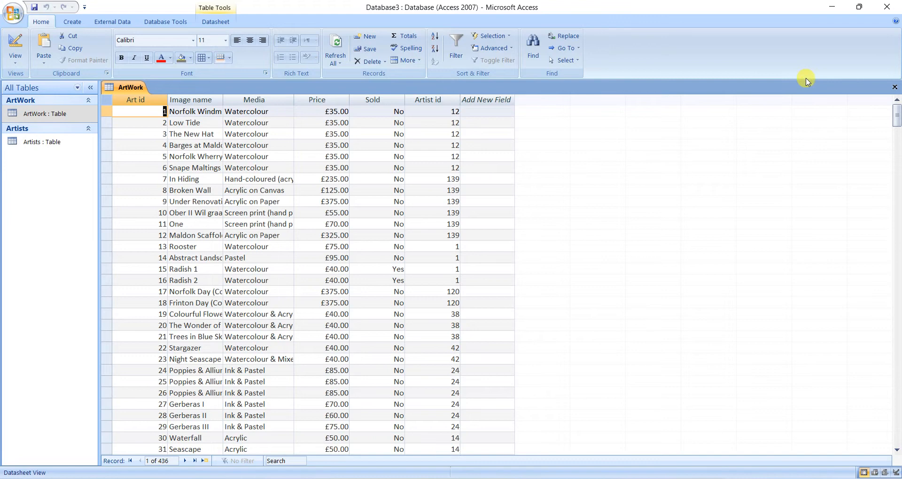
{"action": "left_click", "coordinate": [894, 86]}
Open the Artists table, widen the Email column to fit the full addresses, and close it with the layout saved.
{"action": "double_click", "coordinate": [56, 142]}
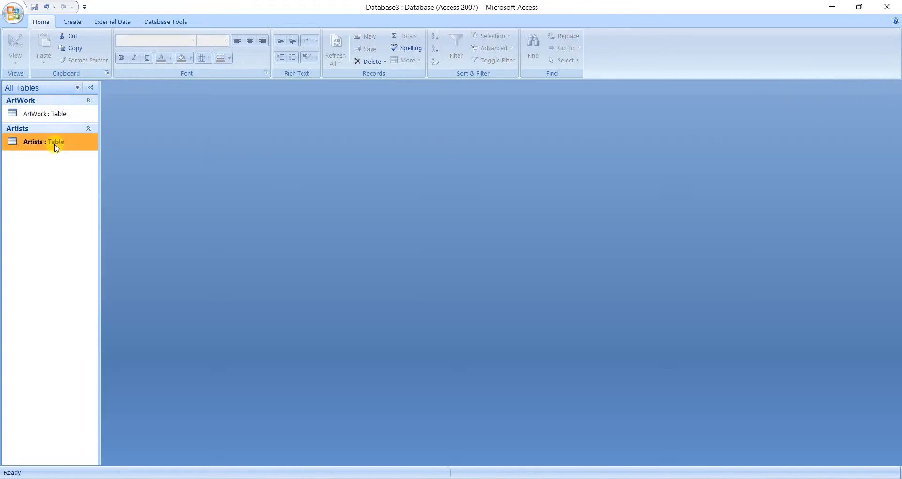
{"action": "left_click", "coordinate": [205, 104]}
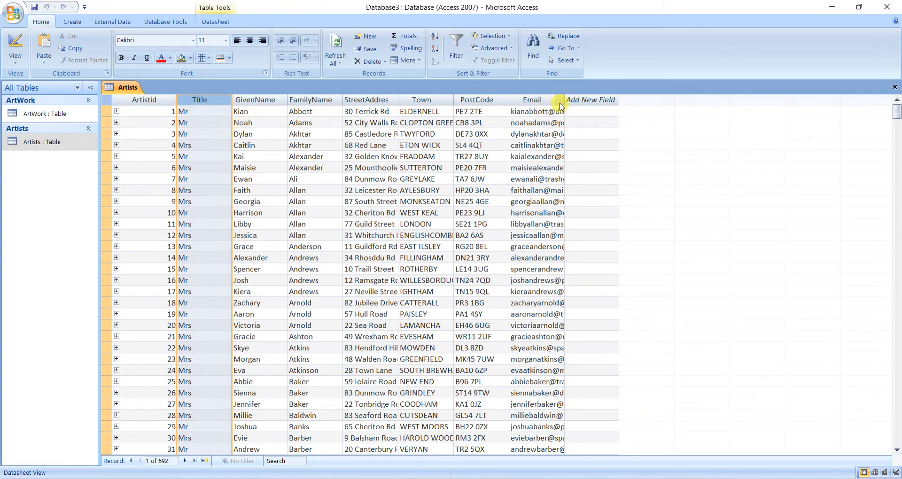
{"action": "left_click_drag", "start_coordinate": [565, 100], "coordinate": [640, 101]}
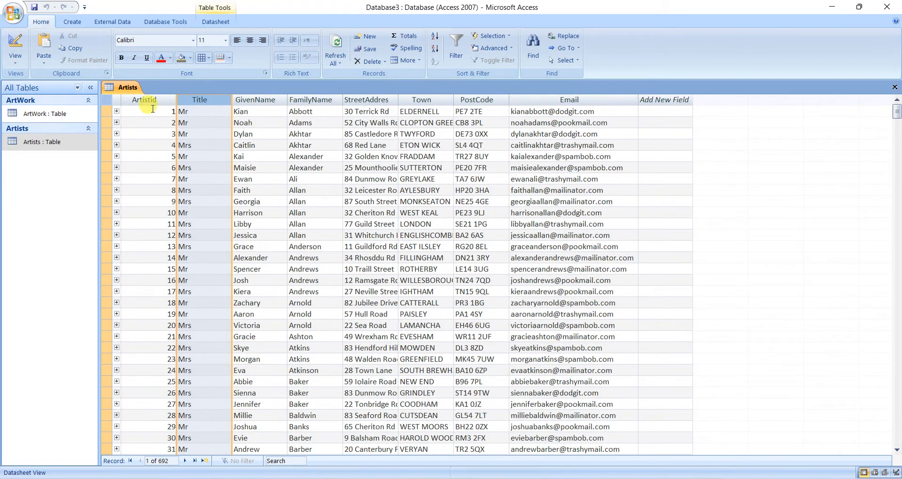
{"action": "left_click", "coordinate": [894, 87]}
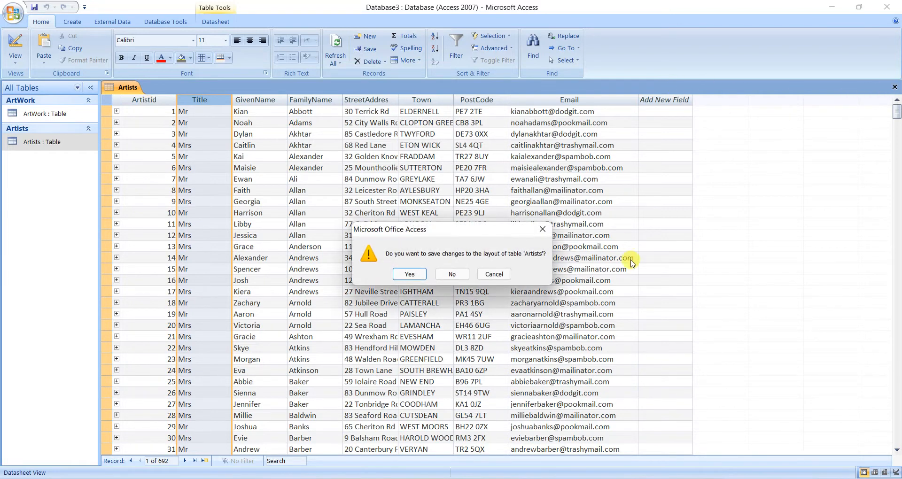
{"action": "left_click", "coordinate": [408, 275]}
Check the relationship settings between the Artists and ArtWork tables, including referential integrity, and close the relationships view.
{"action": "left_click", "coordinate": [166, 22]}
{"action": "left_click", "coordinate": [156, 47]}
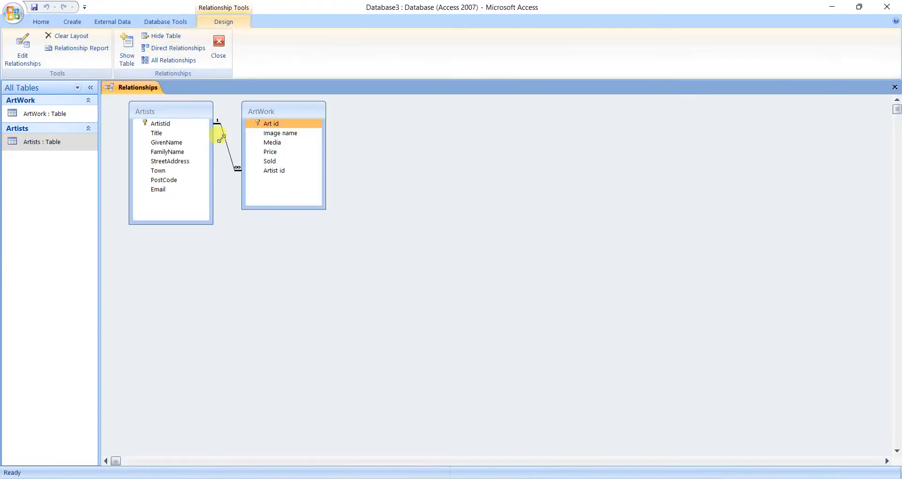
{"action": "double_click", "coordinate": [236, 168]}
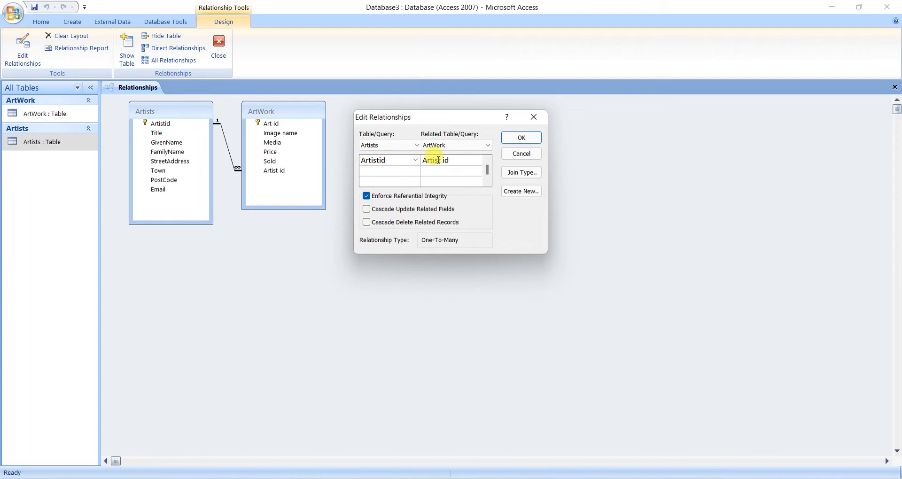
{"action": "left_click", "coordinate": [517, 138]}
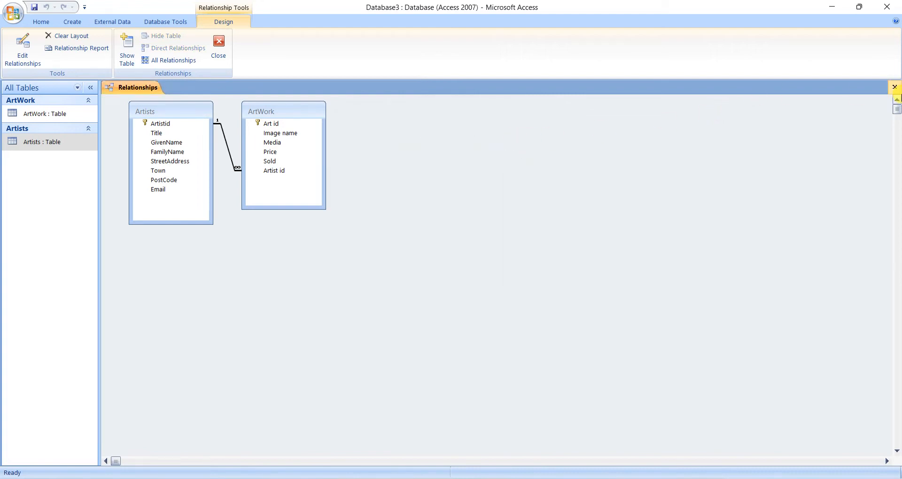
{"action": "left_click", "coordinate": [899, 92]}
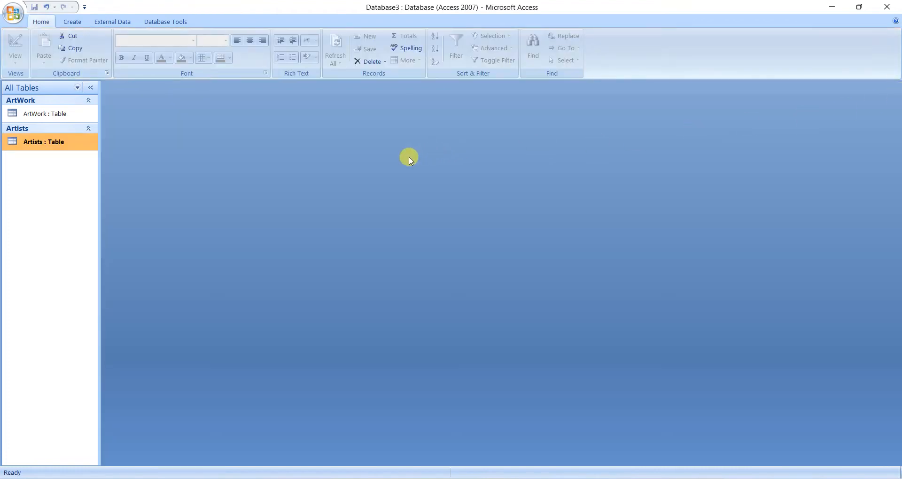
Switch to the Word task document and review the commission rules, the required form layout and the view-only requirement.
{"action": "key", "text": "alt+Tab"}
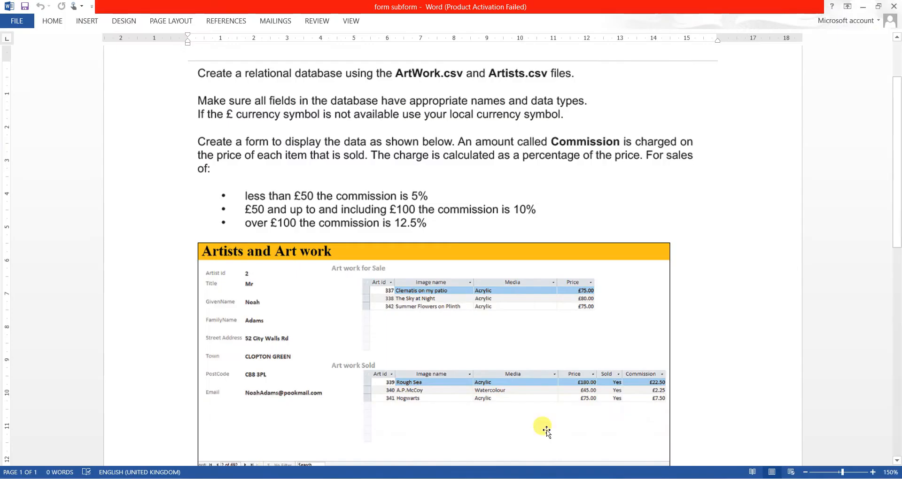
{"action": "scroll", "coordinate": [418, 333], "scroll_direction": "down", "scroll_amount": 1}
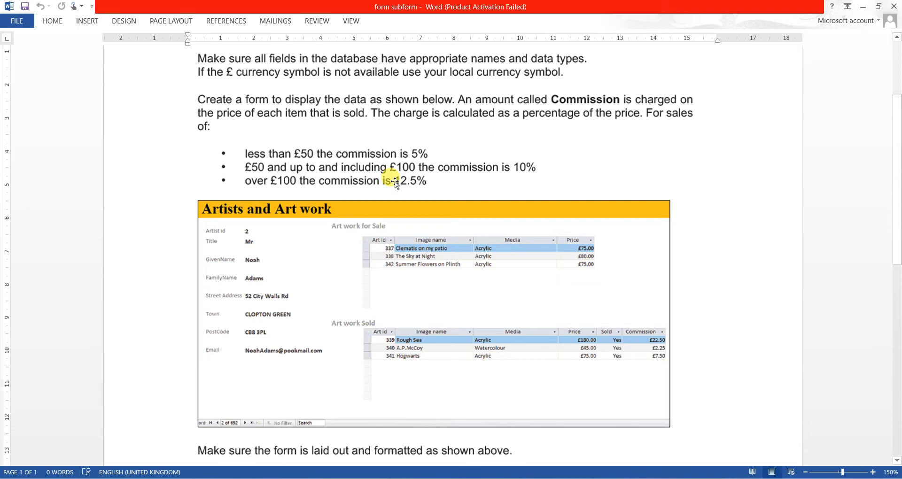
{"action": "scroll", "coordinate": [396, 184], "scroll_direction": "down", "scroll_amount": 3}
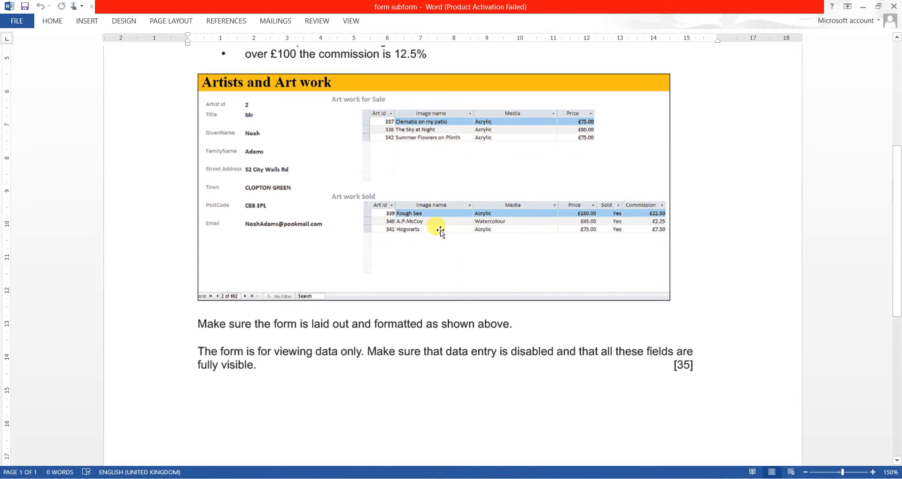
{"action": "scroll", "coordinate": [439, 233], "scroll_direction": "up", "scroll_amount": 3}
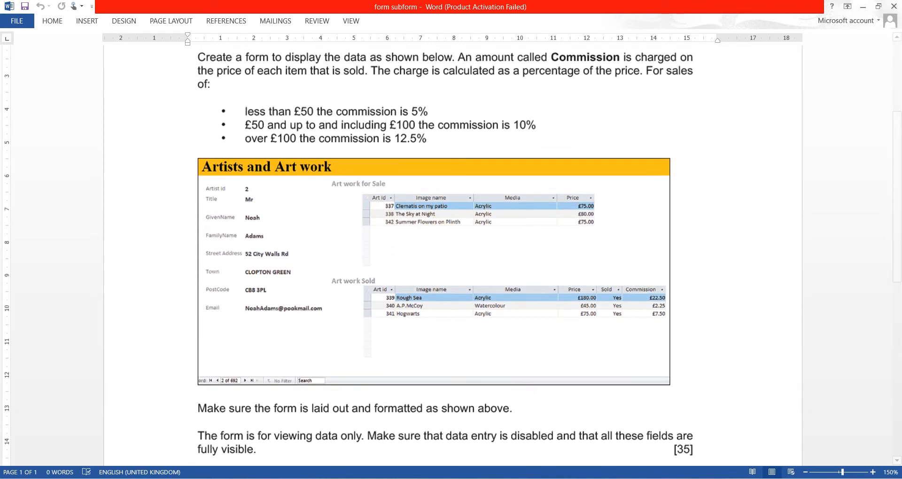
Switch to Access and start a simple query on the ArtWork table with every field except Artist id.
{"action": "key", "text": "alt+Tab"}
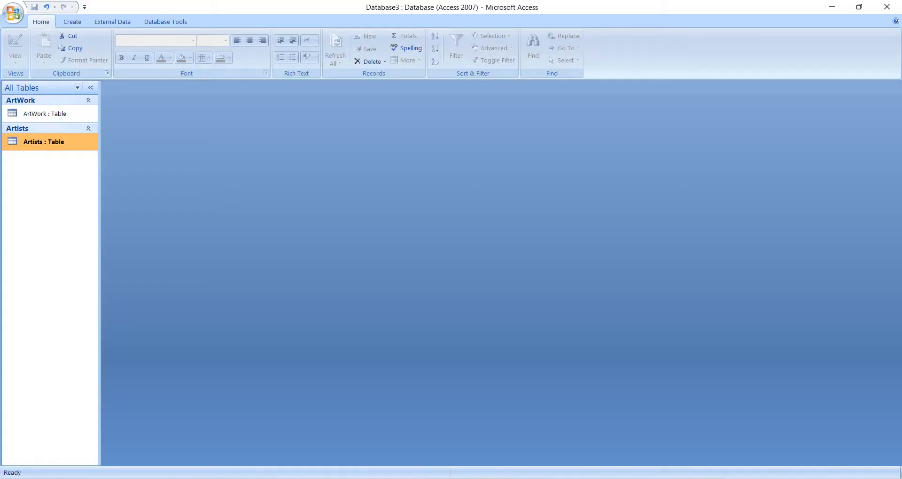
{"action": "left_click", "coordinate": [70, 23]}
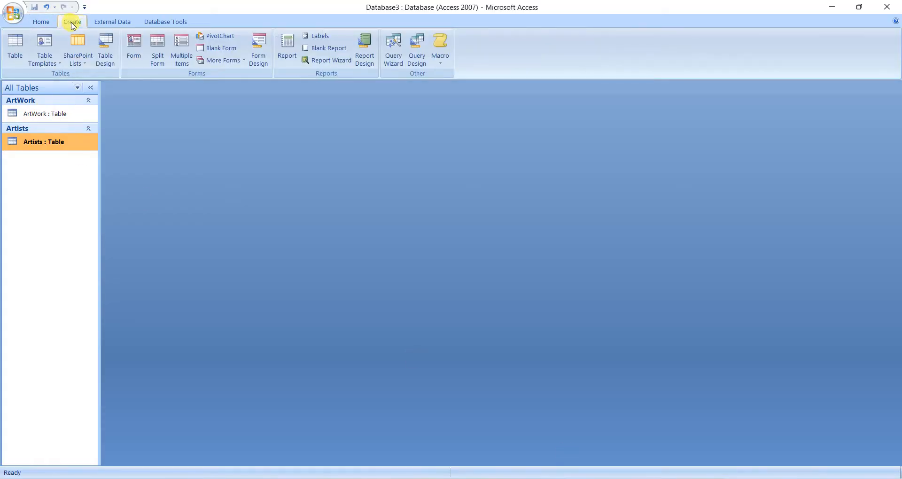
{"action": "left_click", "coordinate": [394, 50]}
{"action": "left_click", "coordinate": [488, 275]}
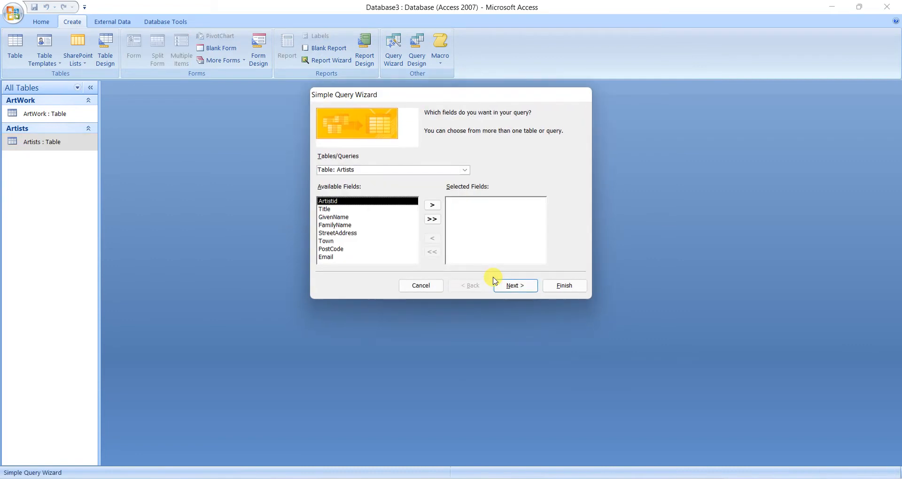
{"action": "left_click", "coordinate": [465, 170]}
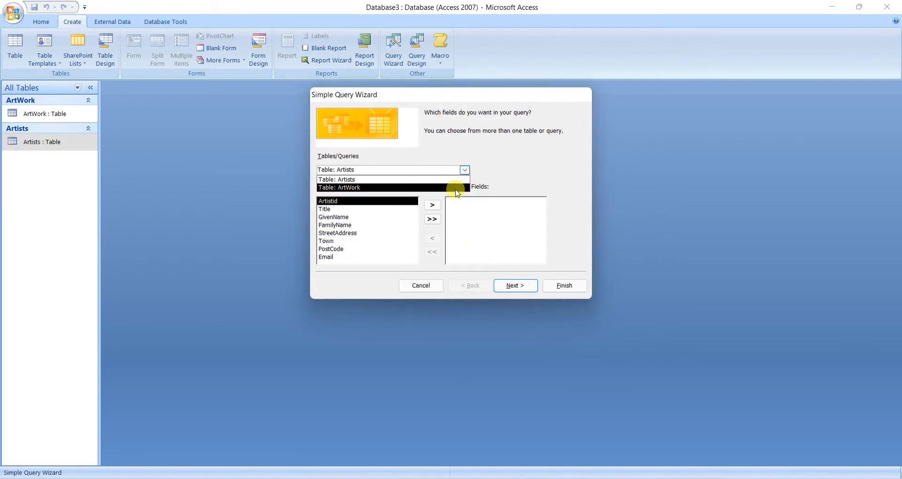
{"action": "left_click", "coordinate": [458, 187]}
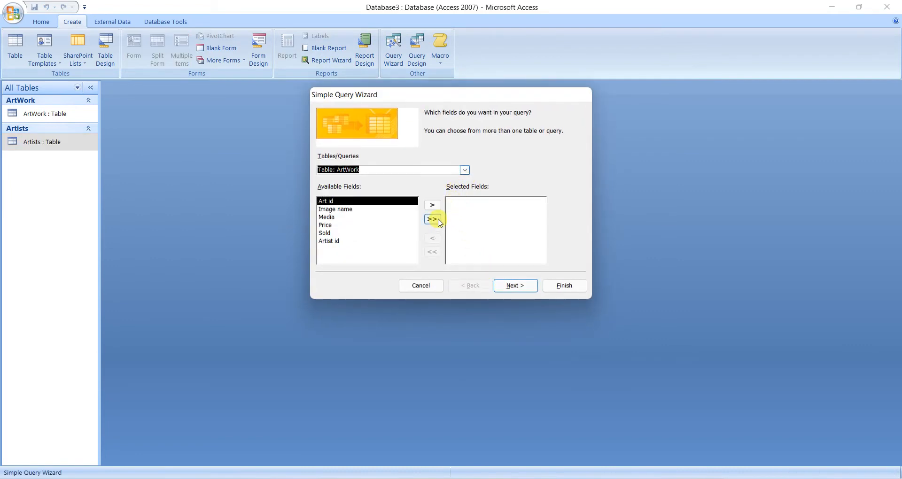
{"action": "left_click", "coordinate": [432, 220]}
{"action": "left_click", "coordinate": [432, 238]}
{"action": "left_click", "coordinate": [497, 286]}
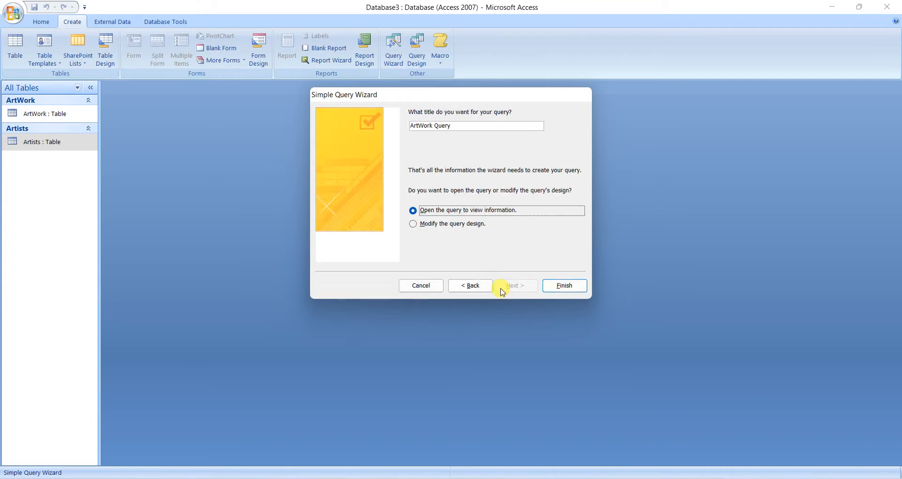
Title the query "for sale ArtWork Query" and finish it to view its records.
{"action": "left_click", "coordinate": [410, 125]}
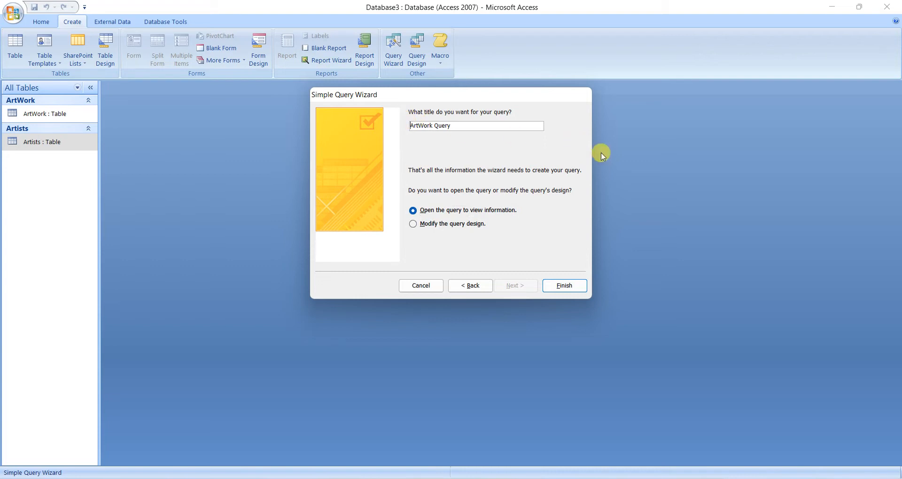
{"action": "type", "text": "for sale"}
{"action": "key", "text": "Return"}
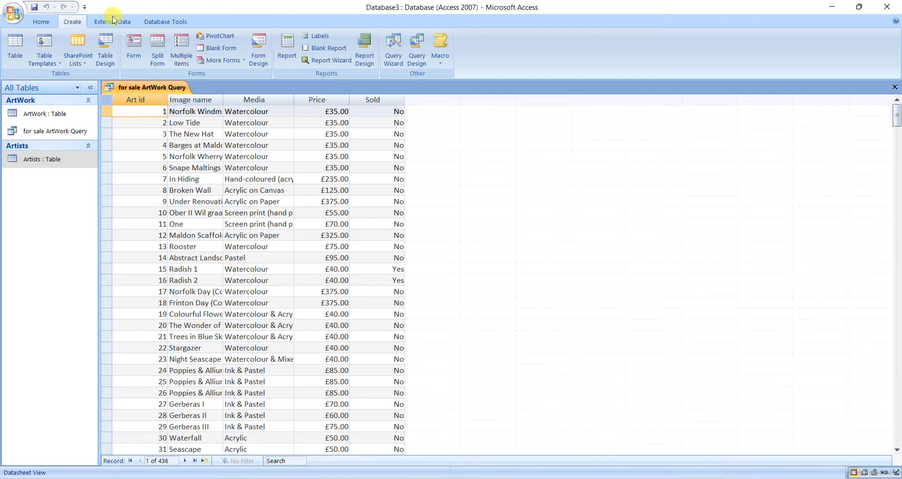
Set the query's Sold criterion to No and check the filtered records in the datasheet.
{"action": "left_click", "coordinate": [42, 23]}
{"action": "left_click", "coordinate": [15, 45]}
{"action": "left_click", "coordinate": [423, 314]}
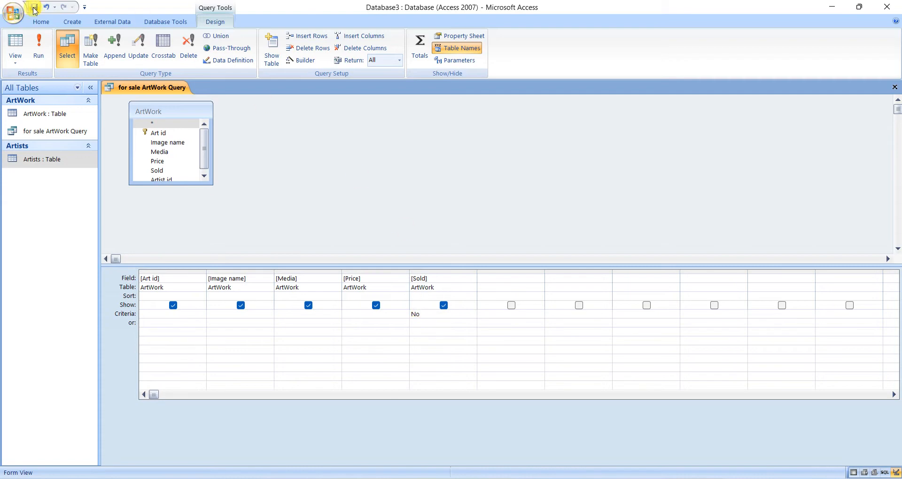
{"action": "left_click", "coordinate": [20, 39]}
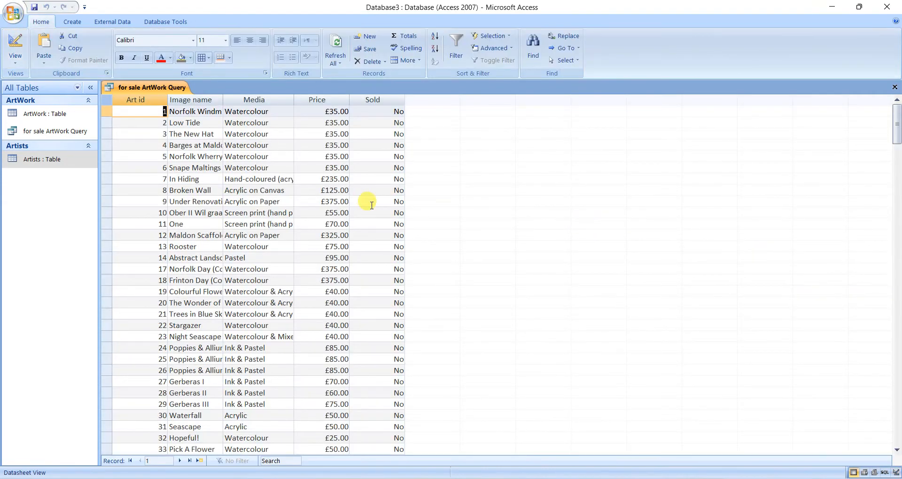
{"action": "scroll", "coordinate": [368, 202], "scroll_direction": "down", "scroll_amount": 16}
{"action": "scroll", "coordinate": [369, 202], "scroll_direction": "down", "scroll_amount": 4}
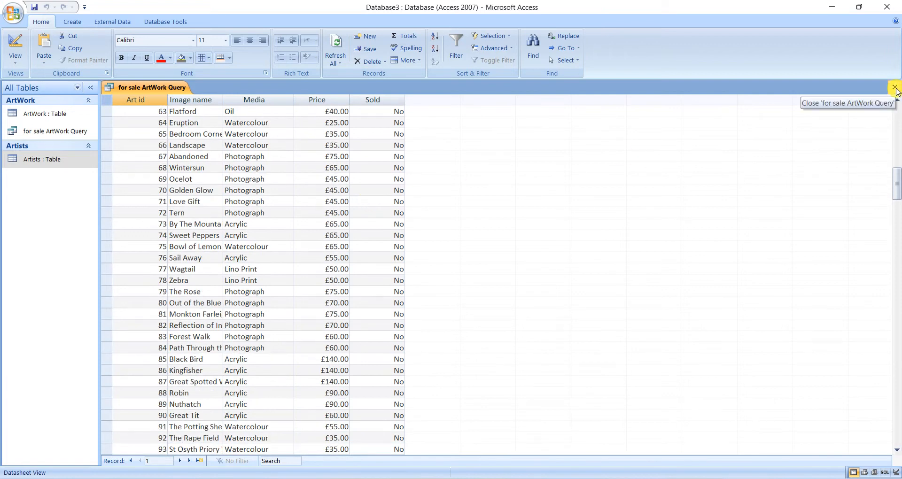
In the for sale ArtWork Query's design, hide the Sold column, add the Artist id field, and close the query.
{"action": "left_click", "coordinate": [15, 47]}
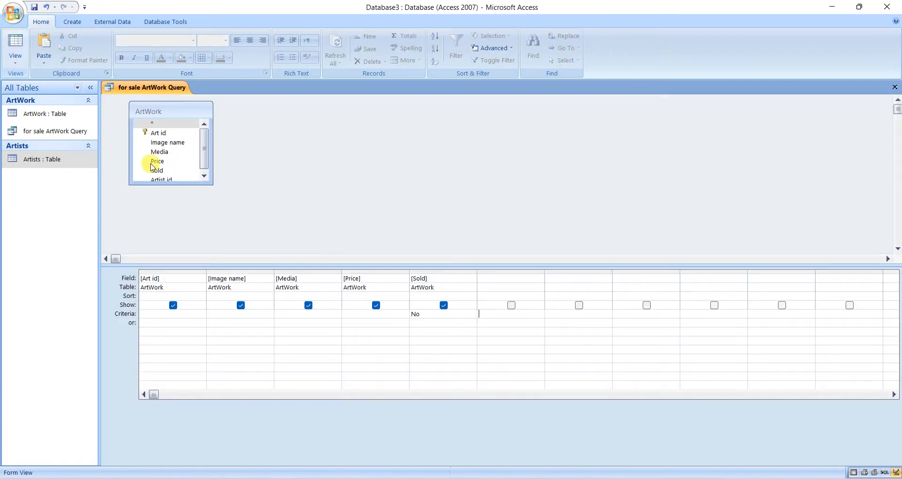
{"action": "left_click", "coordinate": [443, 305]}
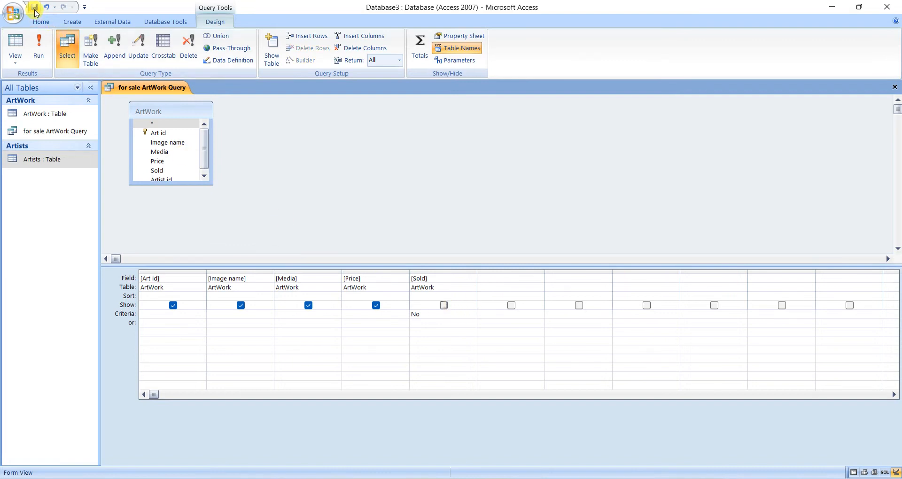
{"action": "left_click_drag", "start_coordinate": [205, 144], "coordinate": [208, 157]}
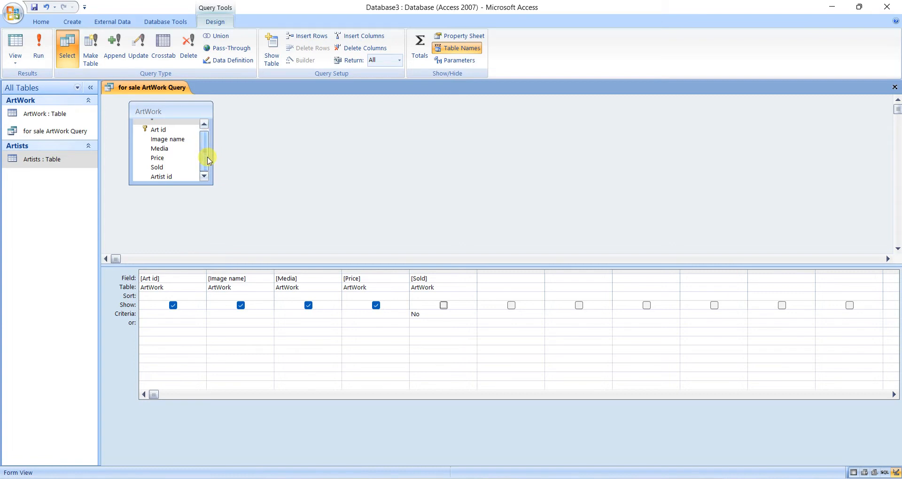
{"action": "left_click", "coordinate": [170, 177]}
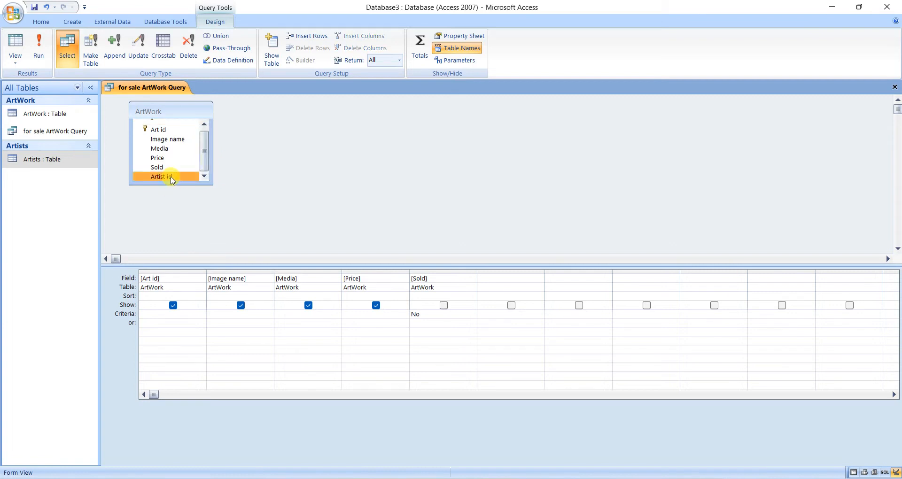
{"action": "left_click_drag", "start_coordinate": [171, 177], "coordinate": [496, 280]}
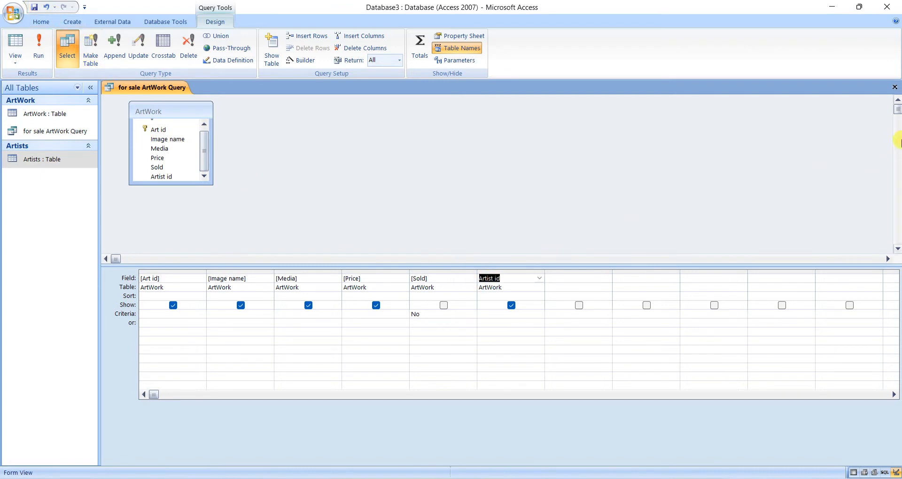
{"action": "left_click", "coordinate": [894, 87]}
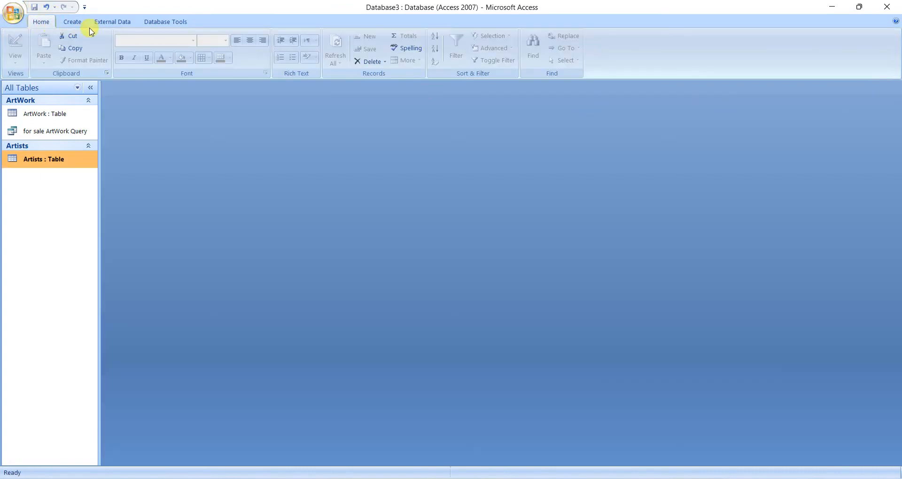
Start a new simple query on the ArtWork table with every field except Artist id.
{"action": "left_click", "coordinate": [72, 21]}
{"action": "left_click", "coordinate": [393, 47]}
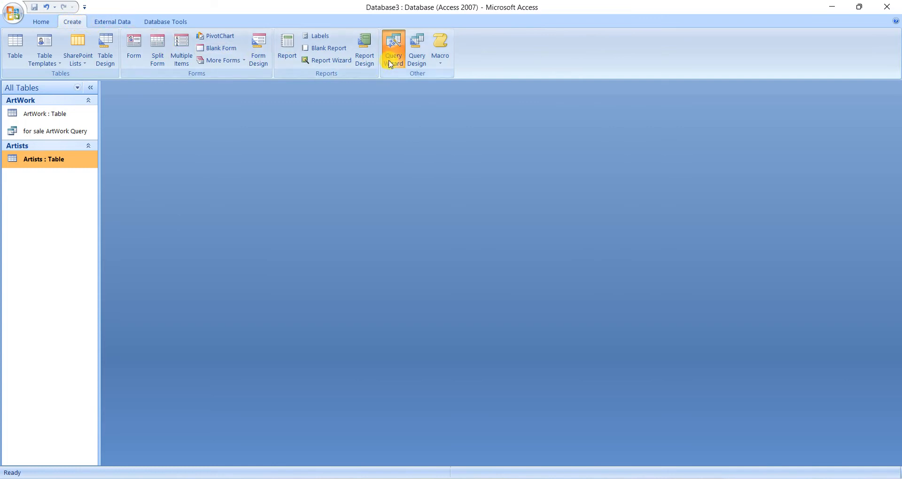
{"action": "left_click", "coordinate": [497, 275]}
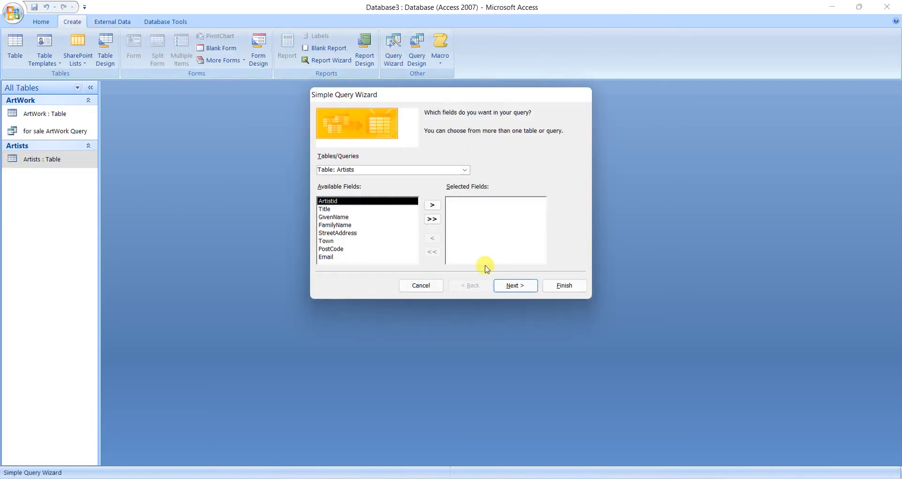
{"action": "left_click", "coordinate": [464, 170]}
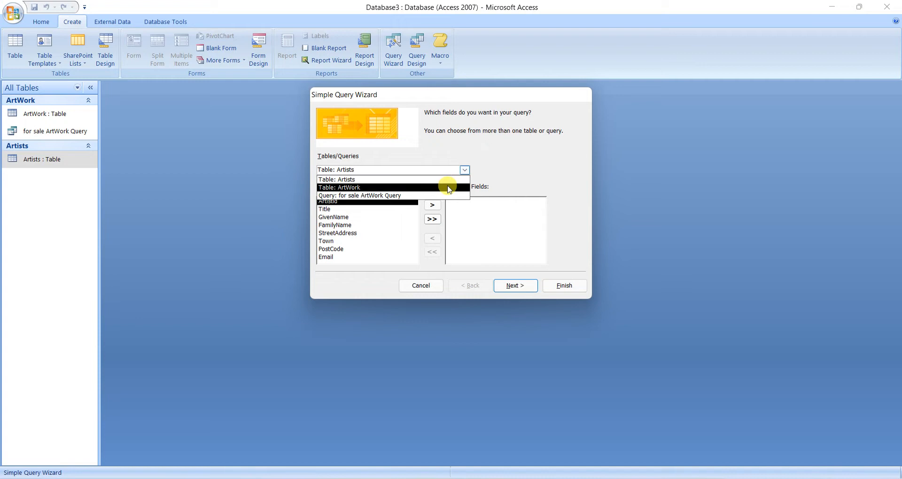
{"action": "left_click", "coordinate": [446, 188]}
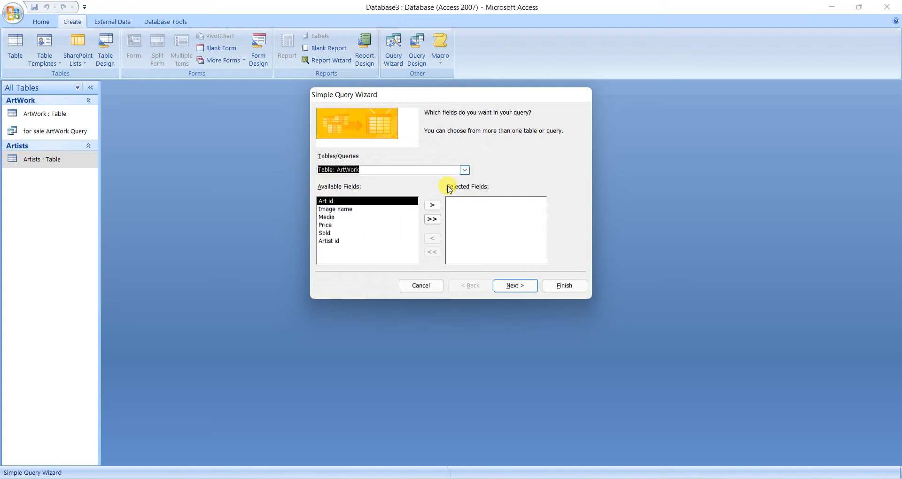
{"action": "left_click", "coordinate": [431, 219]}
{"action": "left_click", "coordinate": [432, 238]}
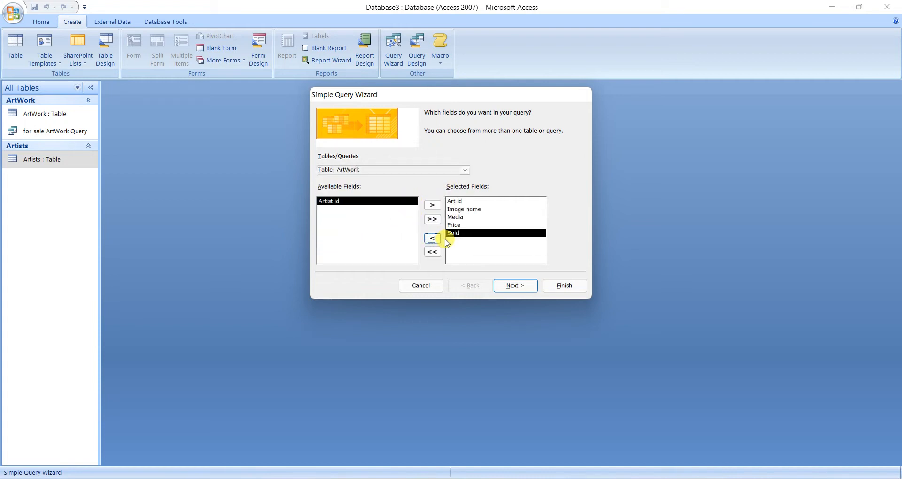
Keep the new query as a detail query, title it "Sold ArtWork Query" and finish it to view its records.
{"action": "left_click", "coordinate": [517, 286]}
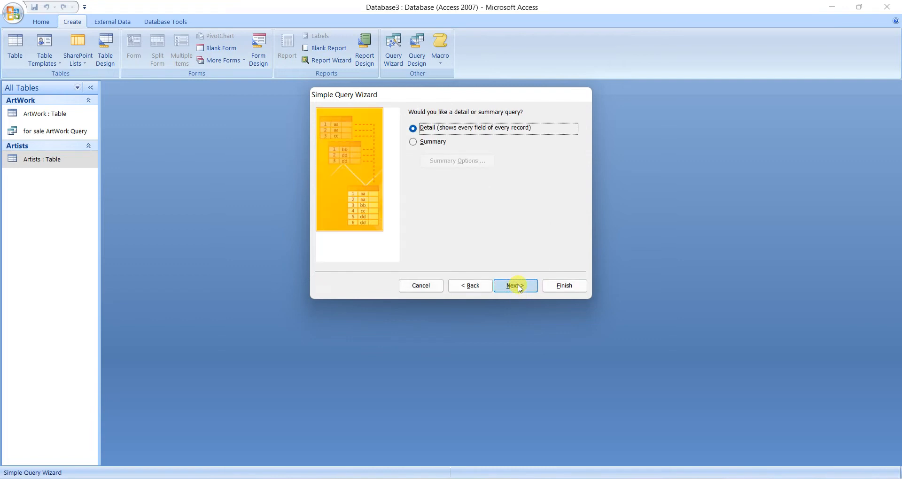
{"action": "left_click", "coordinate": [516, 286]}
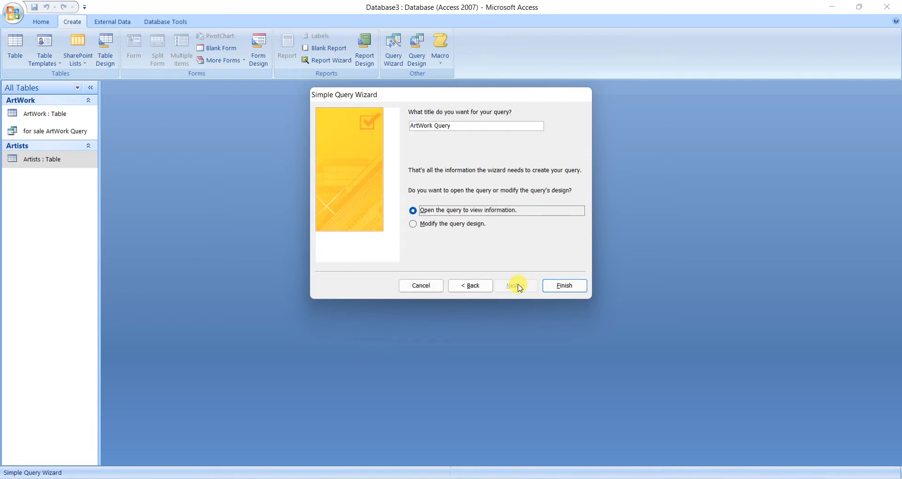
{"action": "left_click", "coordinate": [412, 125]}
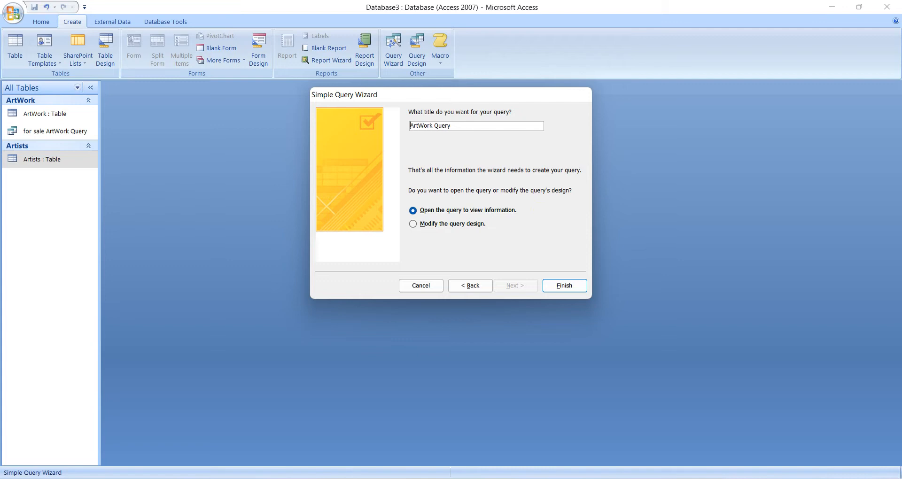
{"action": "type", "text": "Sold"}
{"action": "key", "text": "Return"}
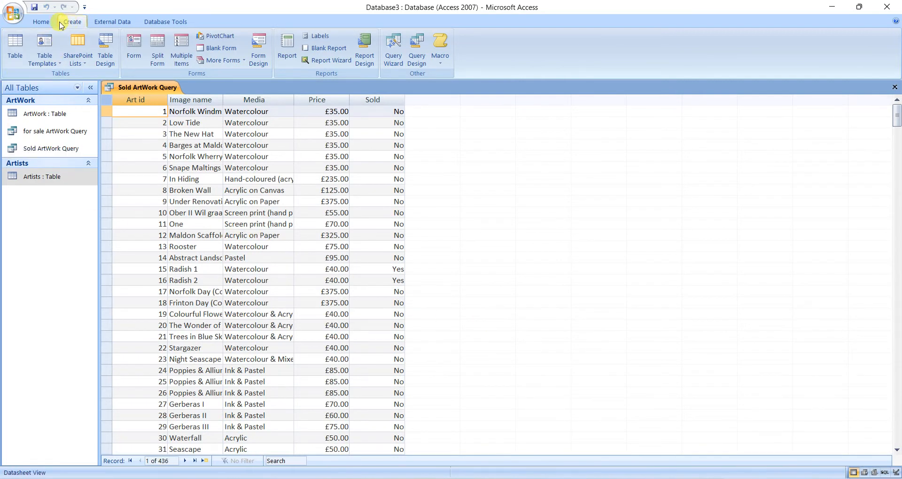
Set the Sold criterion to Yes in the Sold ArtWork Query, check the filtered records and close the query.
{"action": "left_click", "coordinate": [39, 22]}
{"action": "left_click", "coordinate": [16, 47]}
{"action": "left_click", "coordinate": [419, 313]}
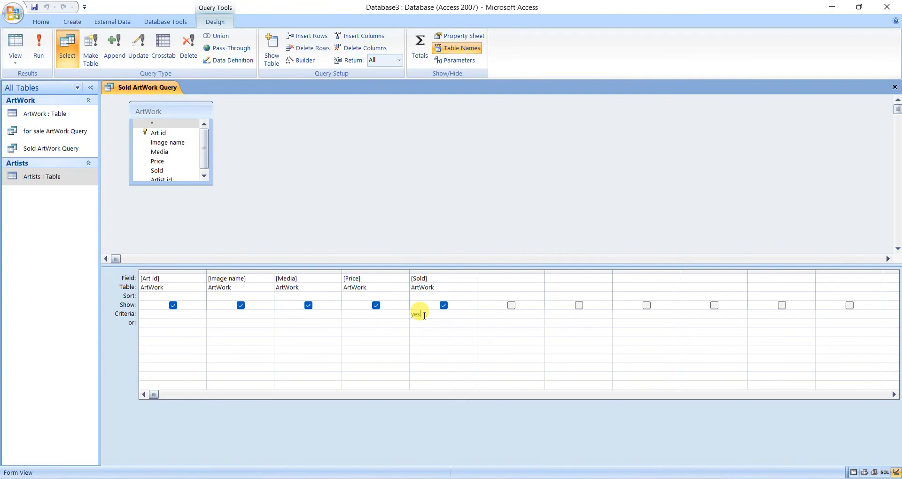
{"action": "key", "text": "Tab"}
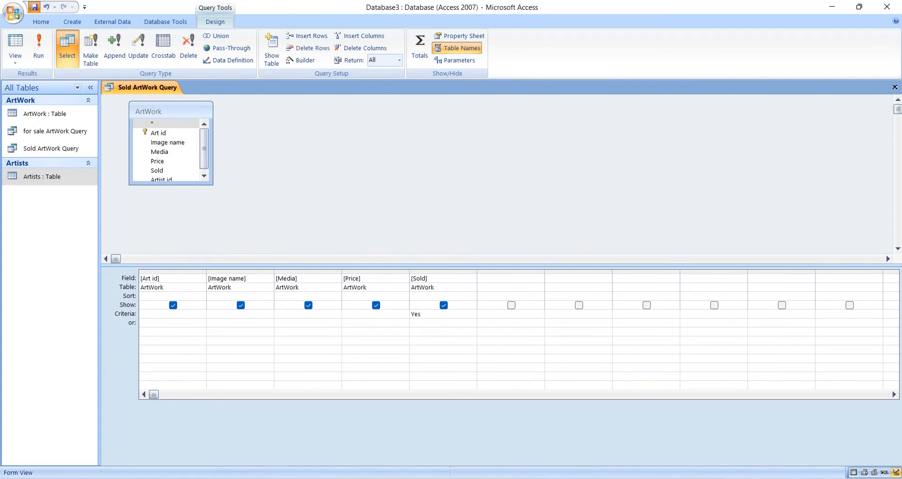
{"action": "left_click", "coordinate": [45, 42]}
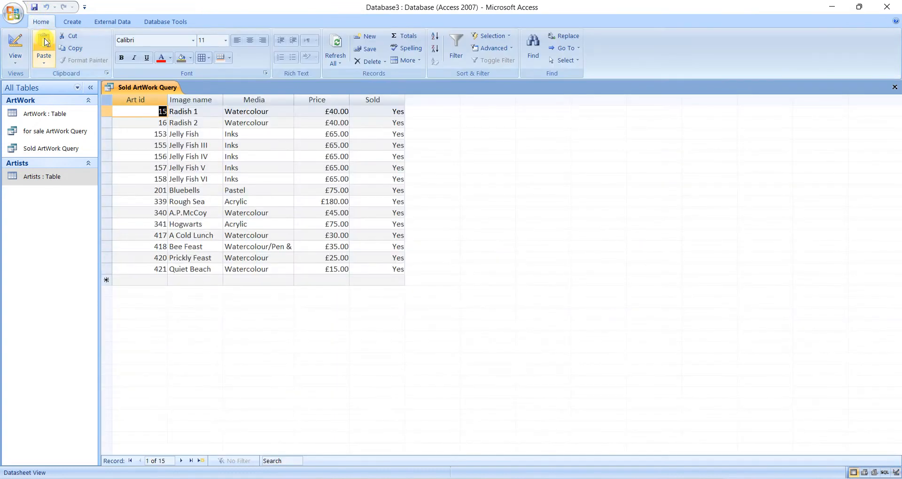
{"action": "left_click", "coordinate": [13, 47]}
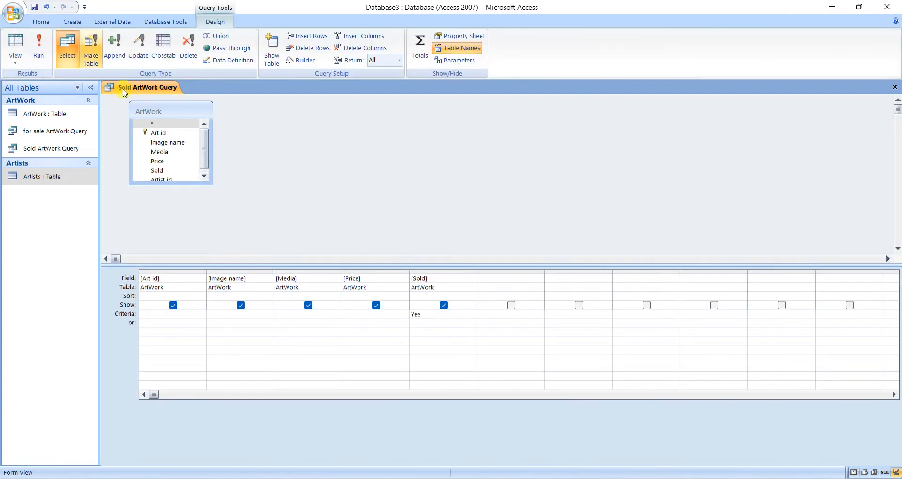
{"action": "left_click", "coordinate": [894, 87]}
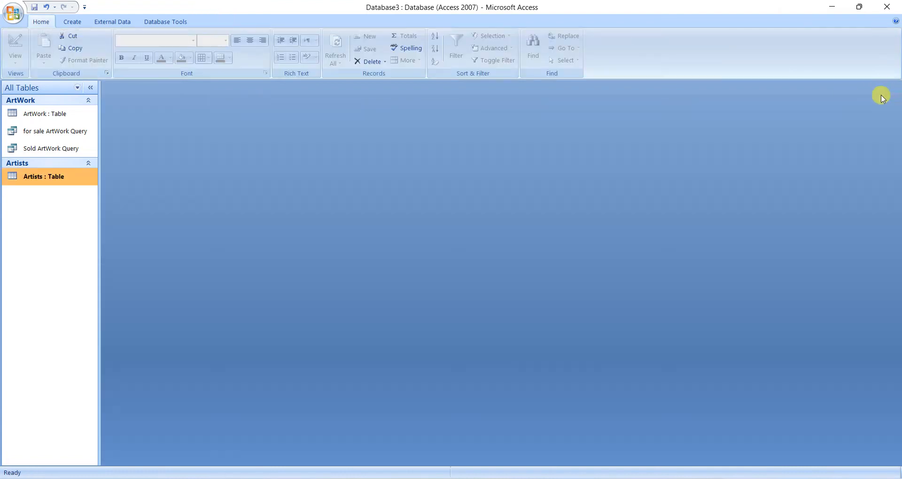
Reopen the Sold ArtWork Query in design view and start a calculated field named "Comission:" in the Expression Builder.
{"action": "left_click", "coordinate": [56, 131]}
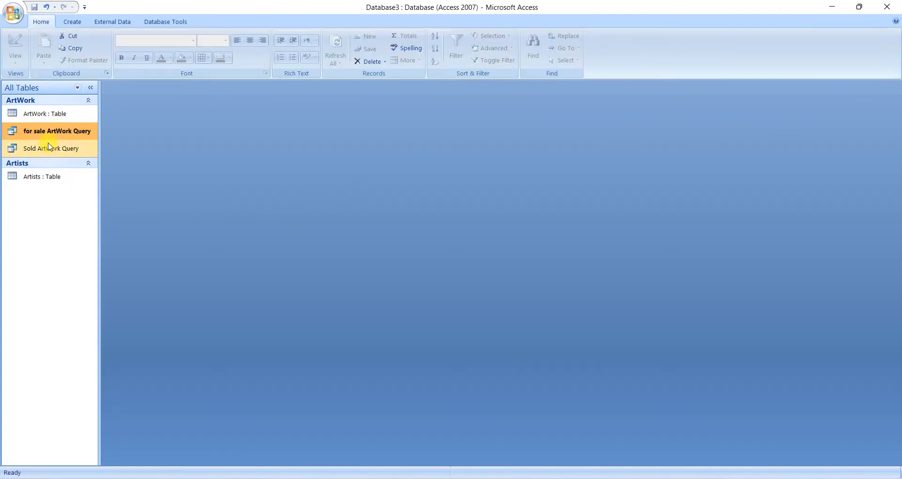
{"action": "left_click", "coordinate": [49, 147]}
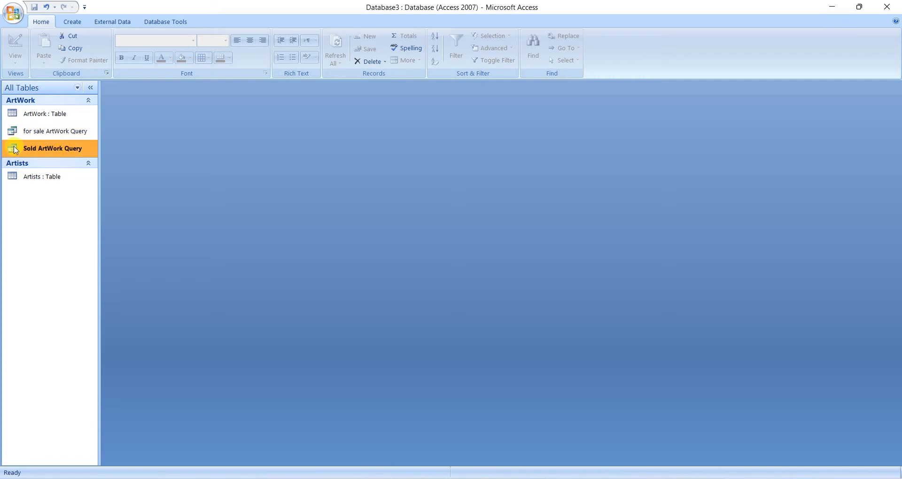
{"action": "double_click", "coordinate": [24, 147]}
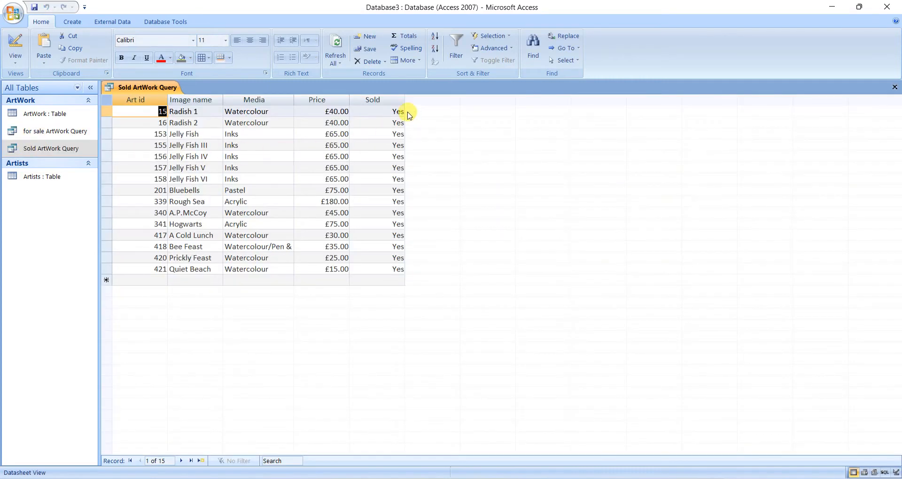
{"action": "left_click", "coordinate": [15, 44]}
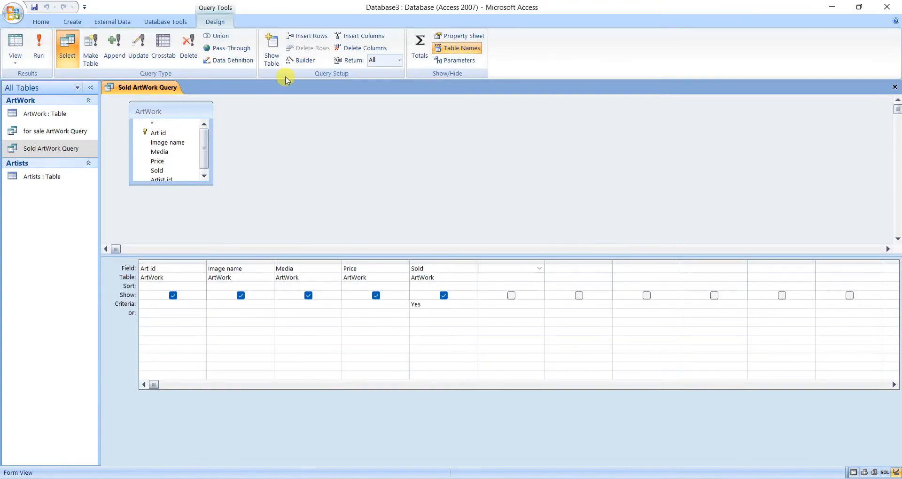
{"action": "left_click", "coordinate": [301, 60]}
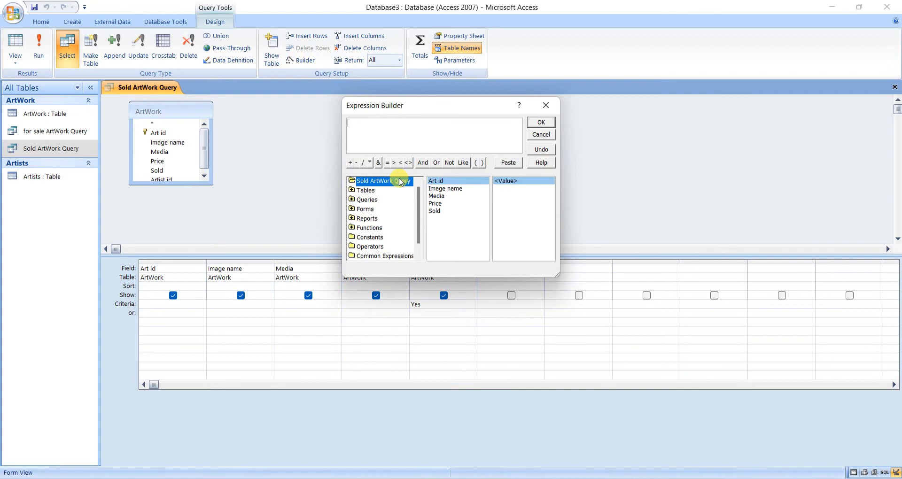
{"action": "type", "text": "Comission:"}
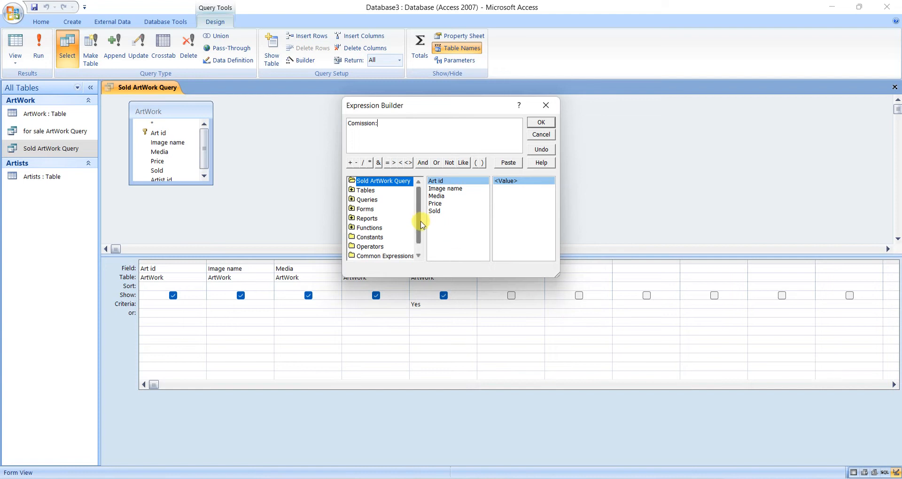
Insert the built-in IIf function into the Comission expression.
{"action": "scroll", "coordinate": [421, 238], "scroll_direction": "down", "scroll_amount": 1}
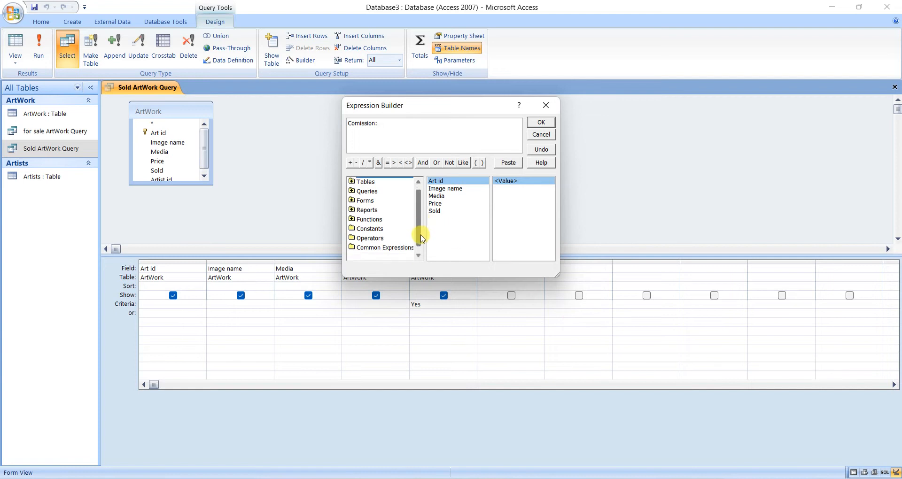
{"action": "left_click", "coordinate": [353, 220]}
{"action": "left_click", "coordinate": [351, 219]}
{"action": "left_click", "coordinate": [366, 229]}
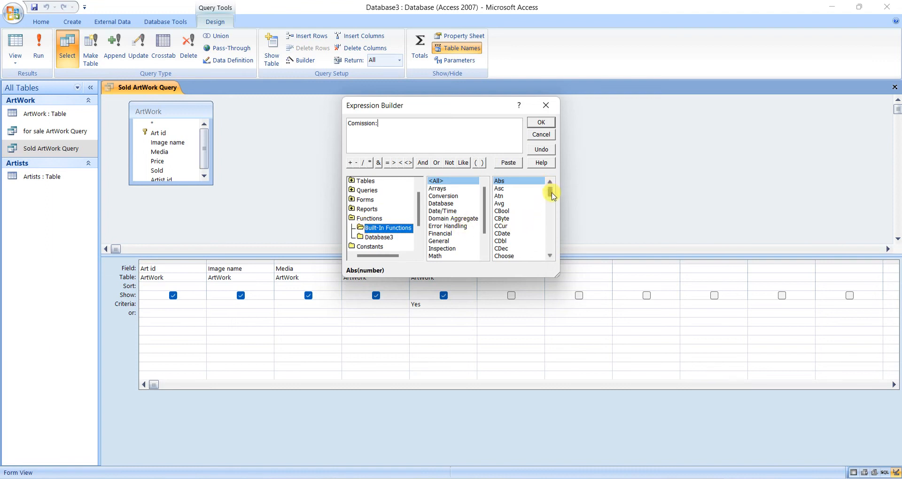
{"action": "left_click_drag", "start_coordinate": [550, 193], "coordinate": [552, 219]}
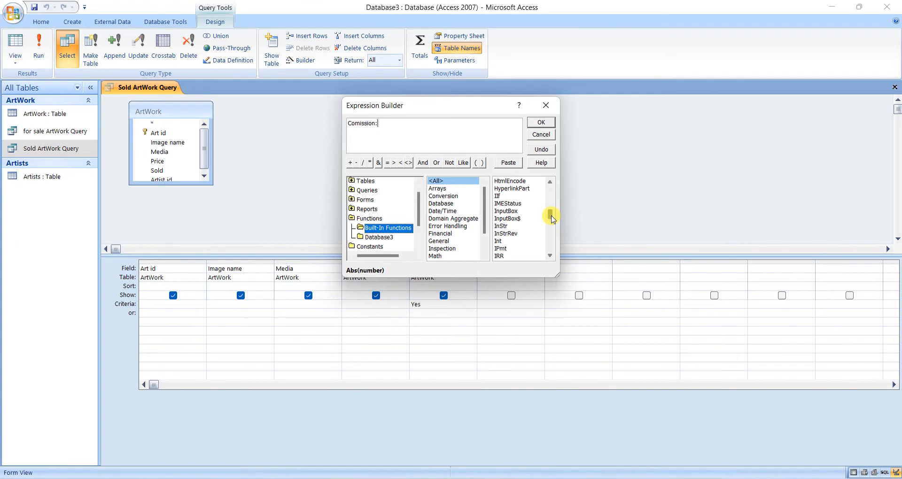
{"action": "left_click", "coordinate": [499, 196]}
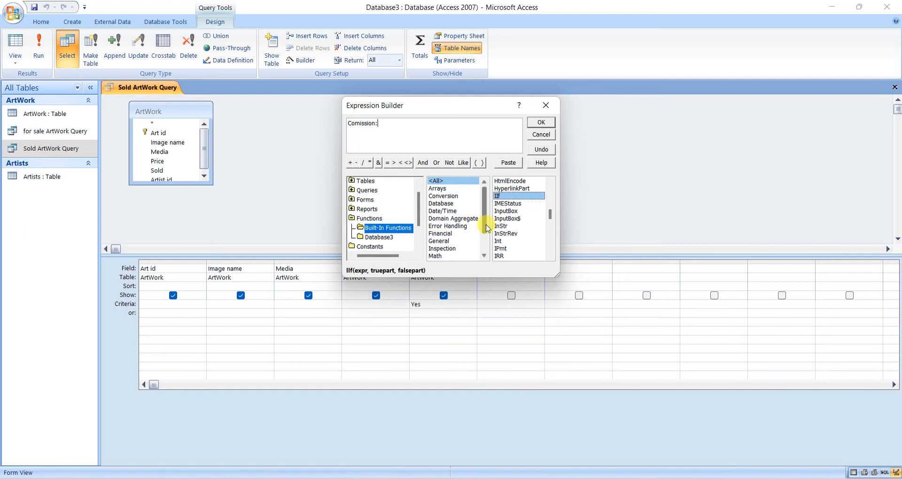
{"action": "double_click", "coordinate": [509, 197]}
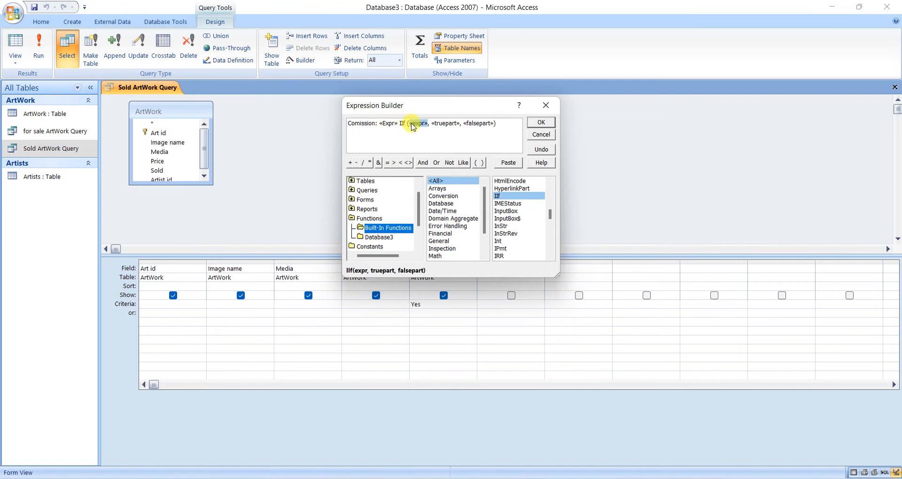
Set the IIf condition in the Comission expression to [Price] <50, using the query's Price field.
{"action": "scroll", "coordinate": [420, 189], "scroll_direction": "up", "scroll_amount": 1}
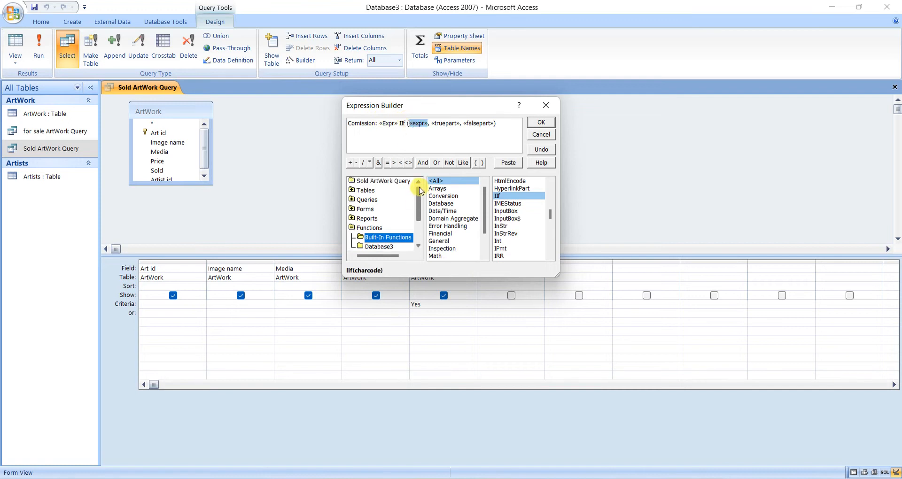
{"action": "left_click", "coordinate": [368, 182]}
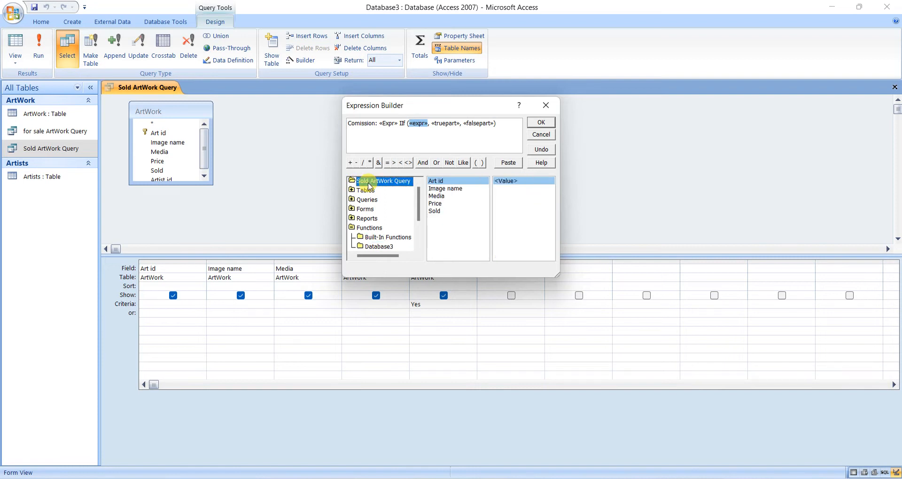
{"action": "double_click", "coordinate": [435, 204]}
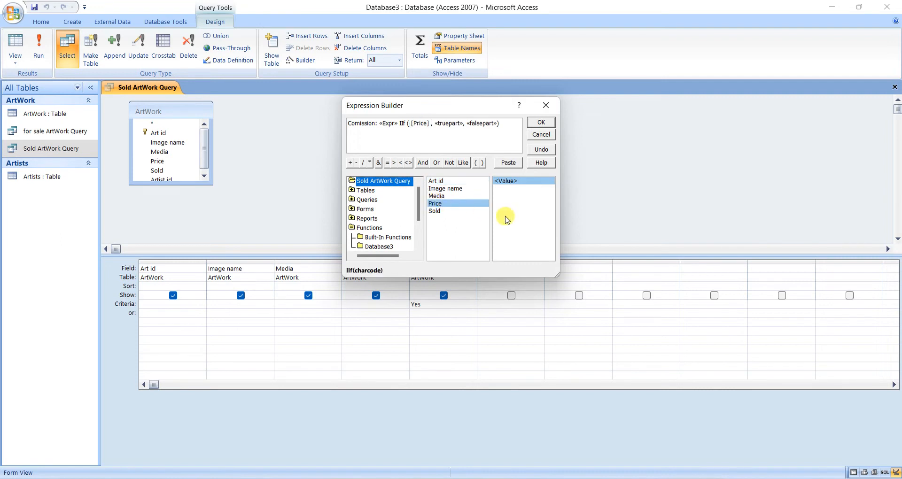
{"action": "type", "text": "*0.05"}
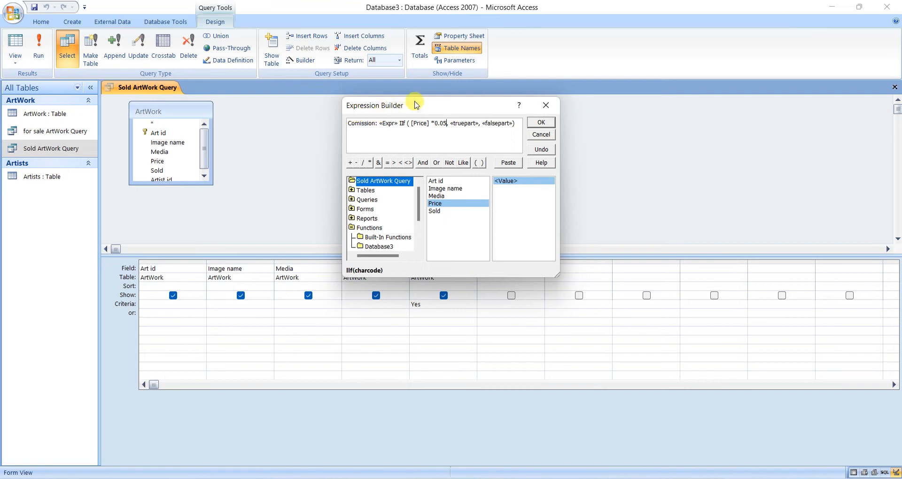
{"action": "double_click", "coordinate": [432, 123]}
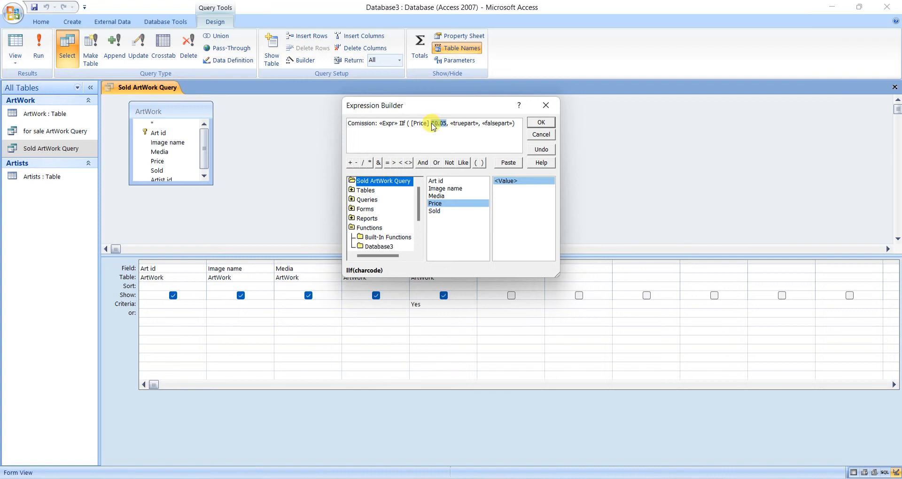
{"action": "key", "text": "ctrl+x"}
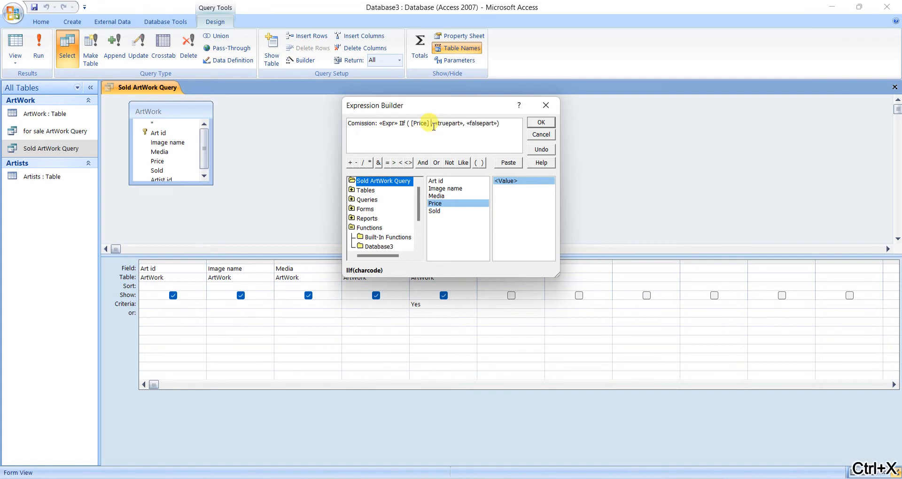
{"action": "type", "text": "<"}
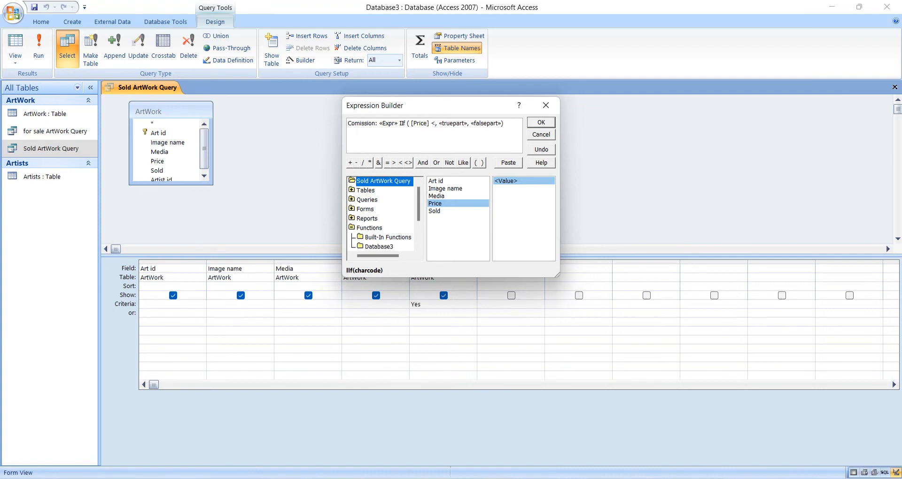
{"action": "type", "text": "50"}
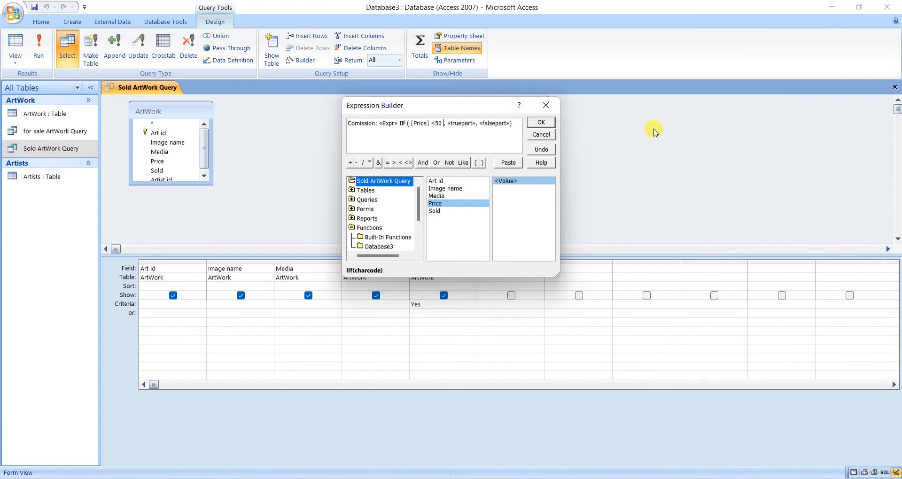
Replace the truepart placeholder of the IIf function with [Price] *0.05.
{"action": "left_click", "coordinate": [461, 124]}
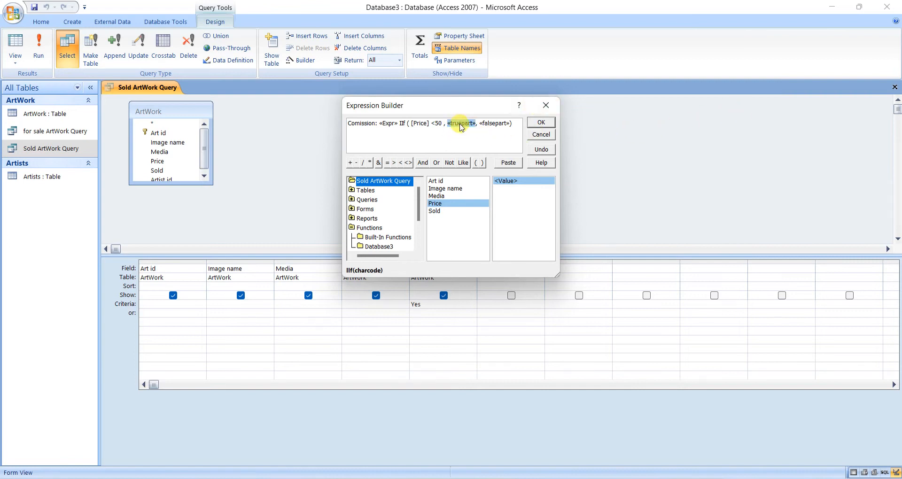
{"action": "double_click", "coordinate": [435, 204]}
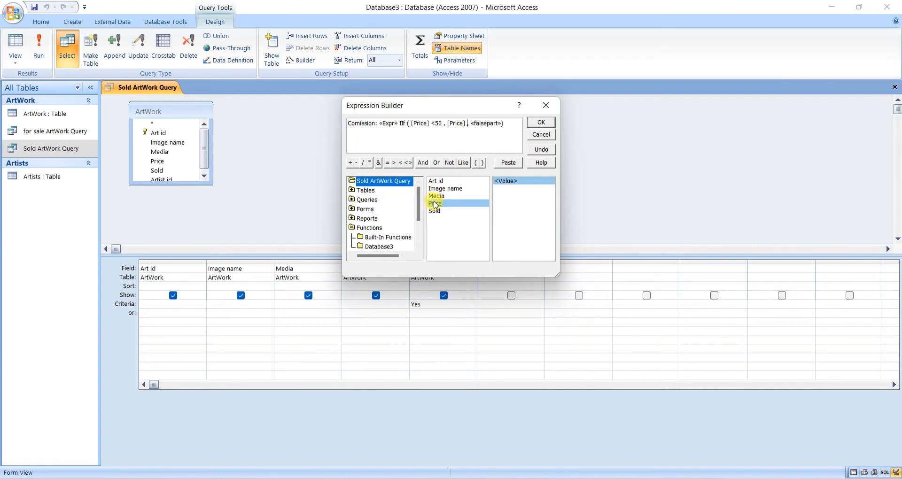
{"action": "key", "text": "ctrl+v"}
Replace the falsepart placeholder with a nested built-in IIf function.
{"action": "left_click", "coordinate": [501, 124]}
{"action": "key", "text": "BackSpace"}
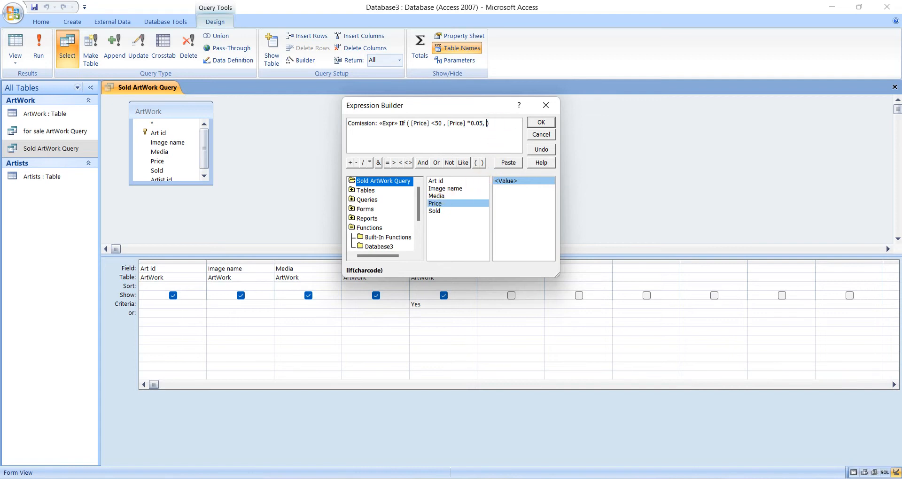
{"action": "left_click", "coordinate": [387, 239]}
{"action": "left_click_drag", "start_coordinate": [551, 196], "coordinate": [550, 219]}
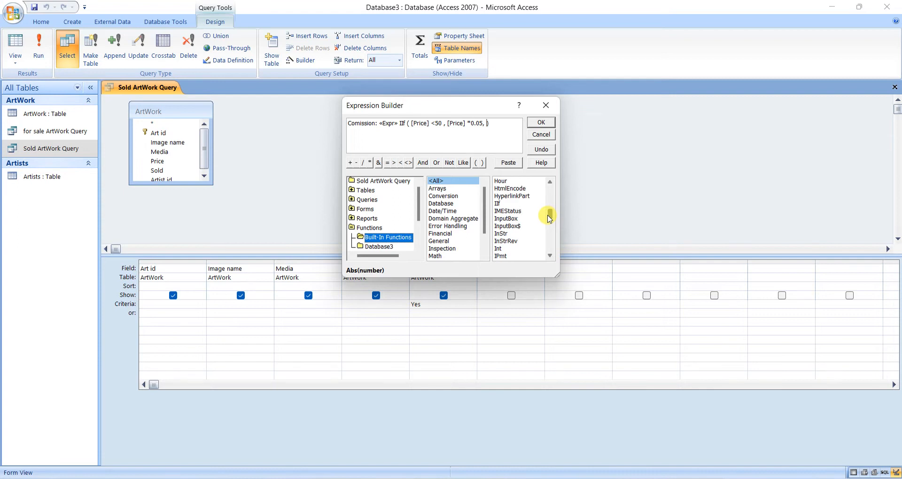
{"action": "double_click", "coordinate": [501, 206]}
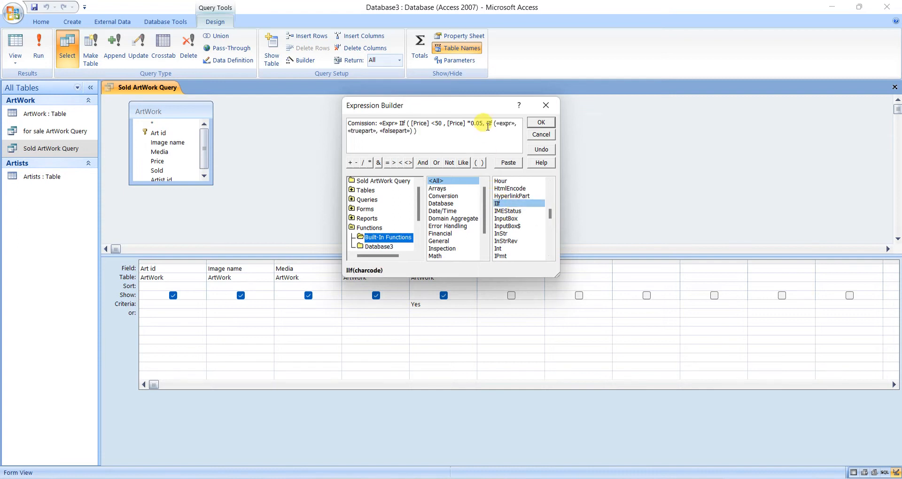
Set the nested IIf condition to [Price] <=100, using the query's Price field.
{"action": "left_click", "coordinate": [504, 124]}
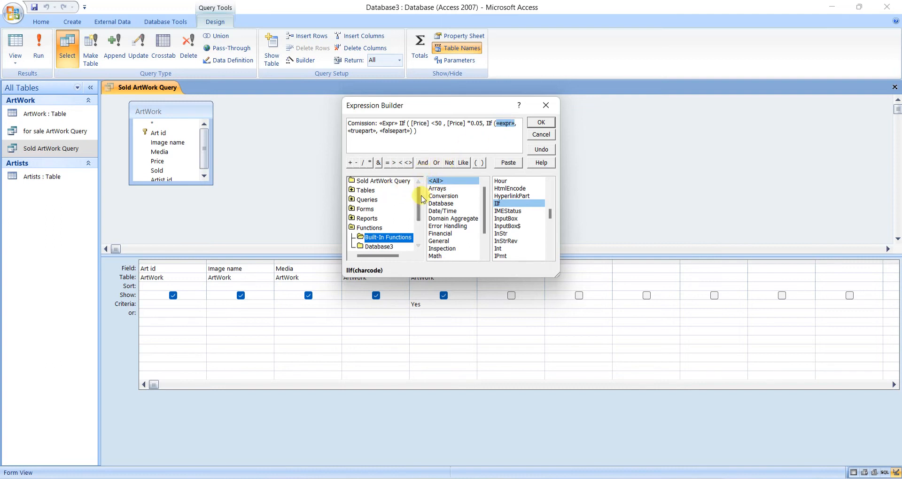
{"action": "left_click", "coordinate": [382, 182]}
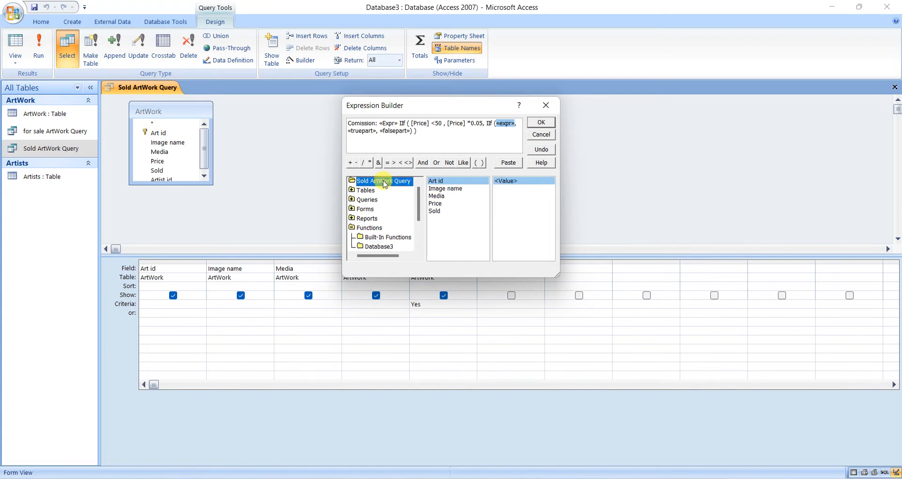
{"action": "double_click", "coordinate": [435, 203]}
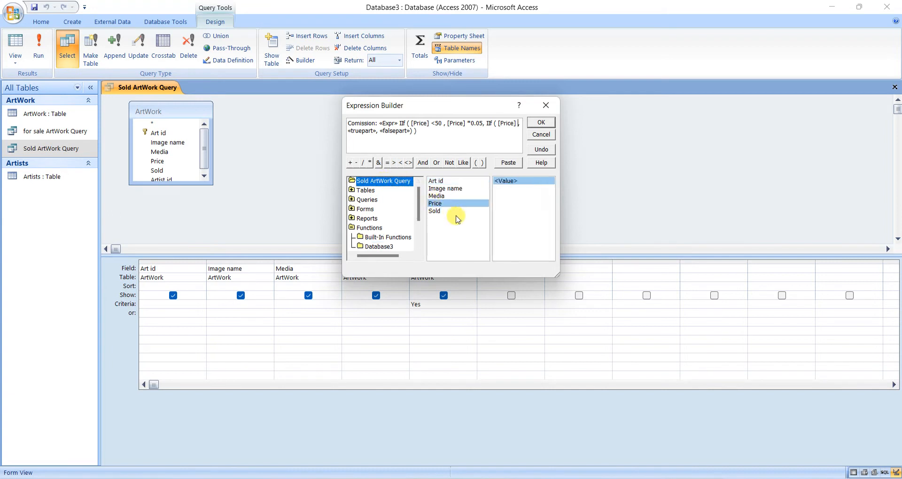
{"action": "type", "text": "<=1"}
{"action": "type", "text": "00"}
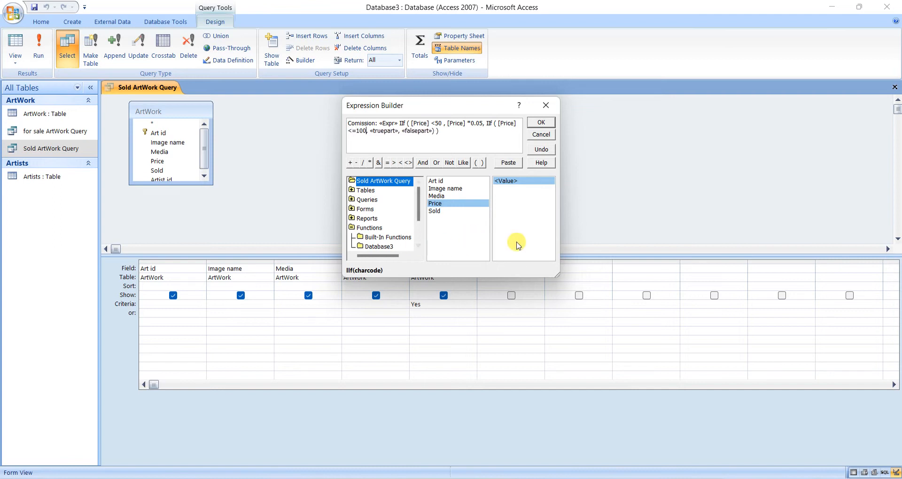
Set the nested IIf function's true part to 0.10 and its false part to 0.125.
{"action": "left_click", "coordinate": [388, 131]}
{"action": "type", "text": "0.1"}
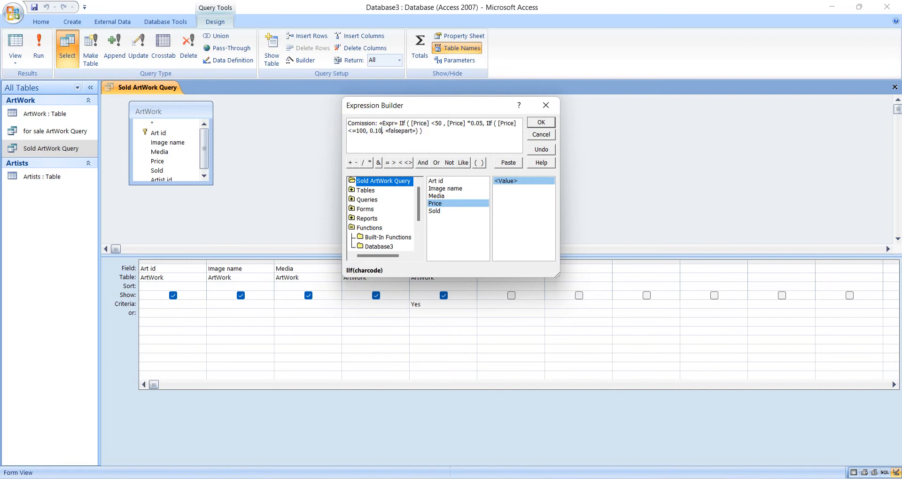
{"action": "left_click", "coordinate": [401, 132]}
{"action": "type", "text": "0.125"}
Multiply the outer IIf function by the Price field and remove the leftover «Expr» placeholders before it.
{"action": "left_click", "coordinate": [388, 123]}
{"action": "double_click", "coordinate": [458, 208]}
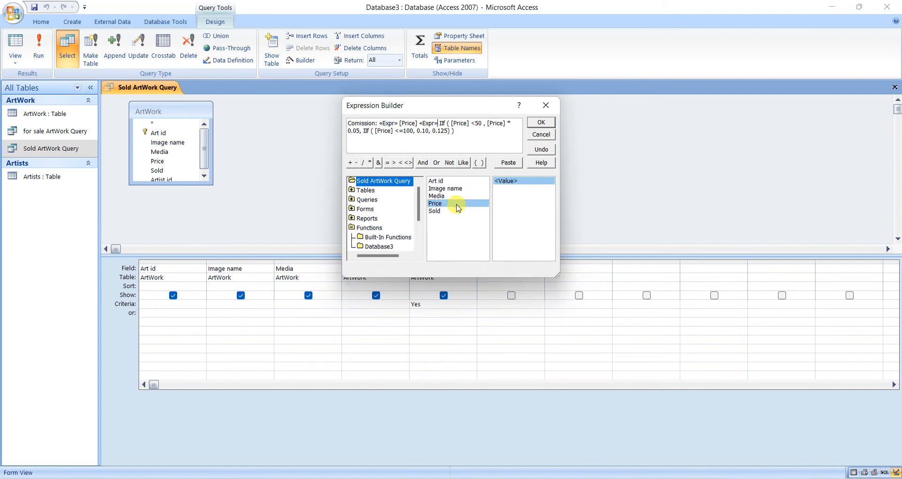
{"action": "type", "text": "*"}
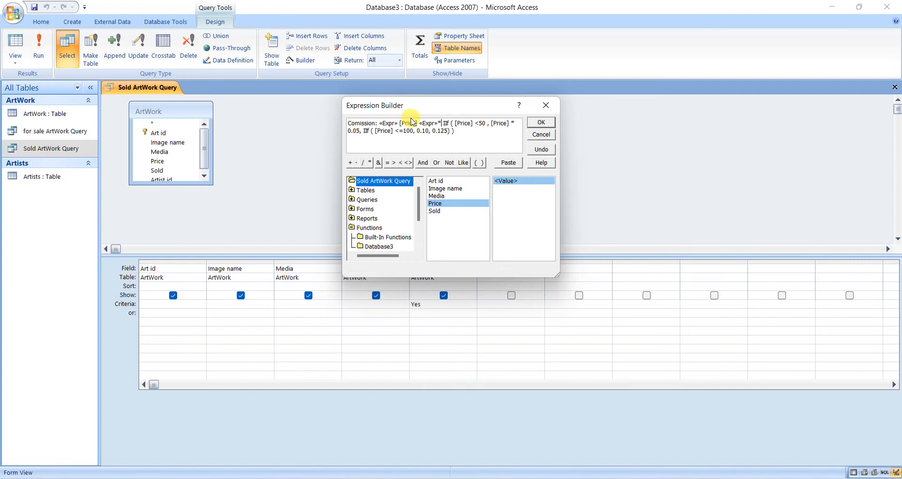
{"action": "left_click", "coordinate": [431, 123]}
{"action": "key", "text": "Delete"}
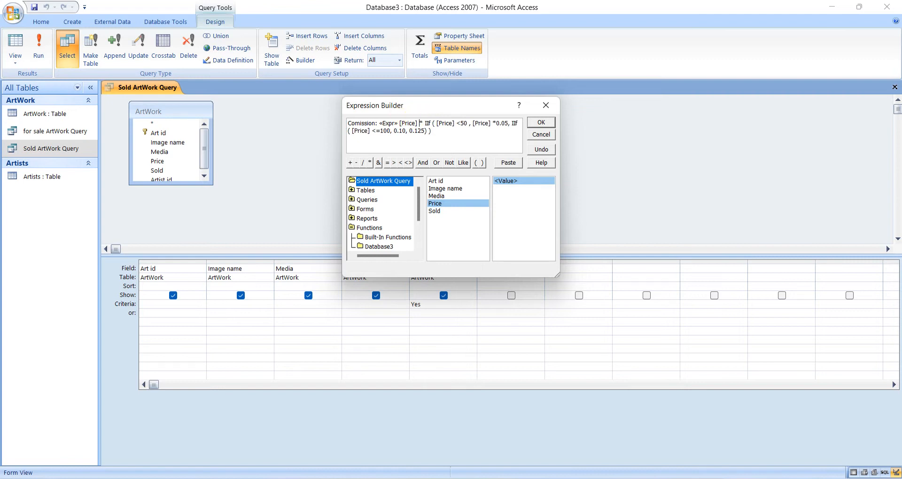
{"action": "left_click", "coordinate": [388, 123]}
{"action": "key", "text": "Delete"}
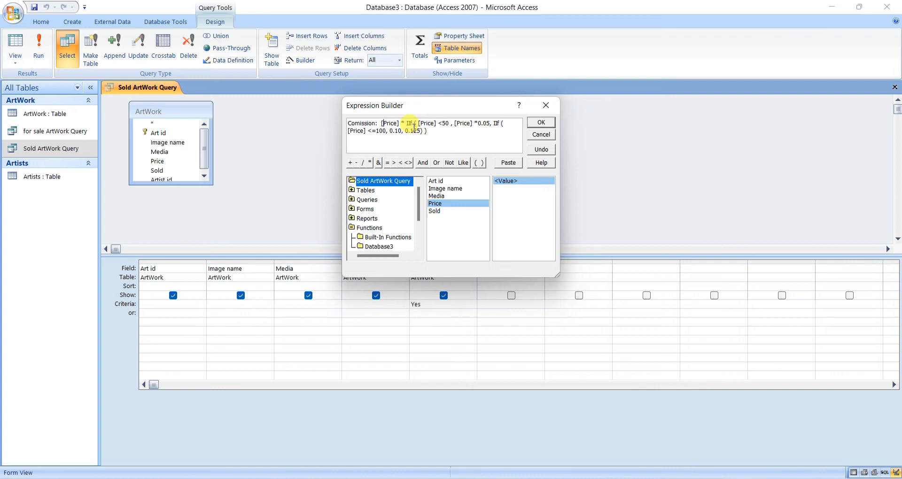
Accept the Comission expression, save the Sold ArtWork Query and run it.
{"action": "left_click", "coordinate": [533, 122]}
{"action": "left_click", "coordinate": [34, 8]}
{"action": "left_click", "coordinate": [38, 47]}
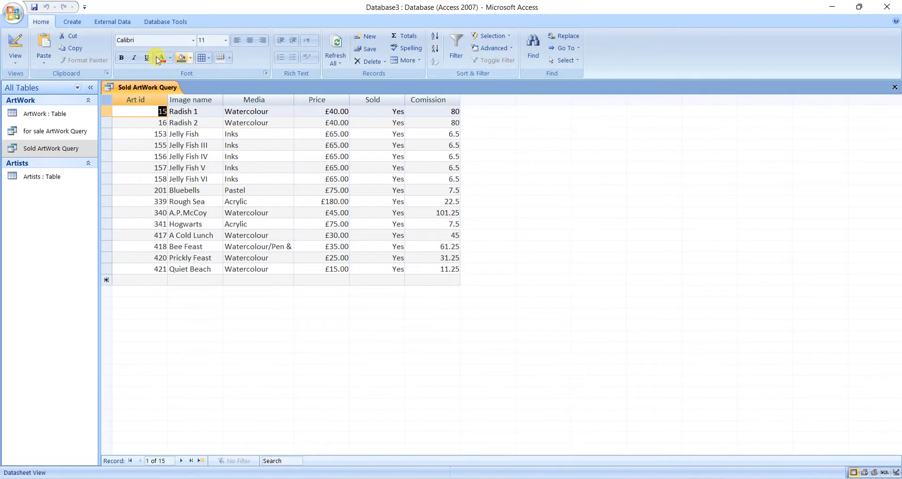
Reopen the Comission expression, reduce the outer IIf's true part to 0.05, and save and rerun the query.
{"action": "left_click", "coordinate": [15, 43]}
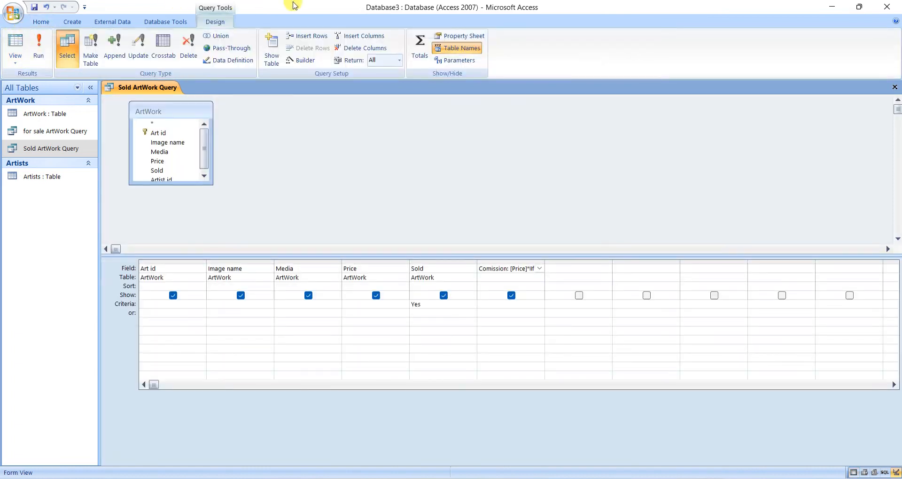
{"action": "left_click", "coordinate": [309, 61]}
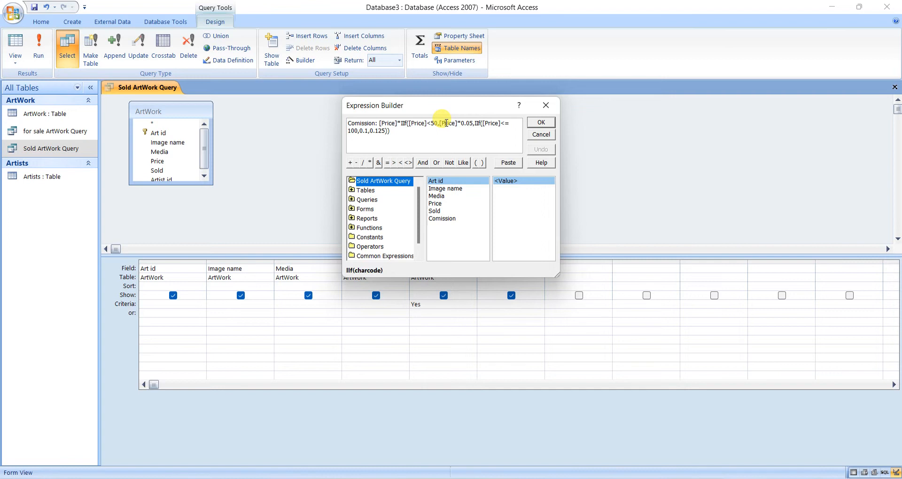
{"action": "left_click", "coordinate": [446, 123]}
{"action": "key", "text": "Delete"}
{"action": "key", "text": "Delete"}
{"action": "key", "text": "Delete"}
{"action": "key", "text": "Delete"}
{"action": "key", "text": "Delete"}
{"action": "key", "text": "Delete"}
{"action": "key", "text": "BackSpace"}
{"action": "key", "text": "BackSpace"}
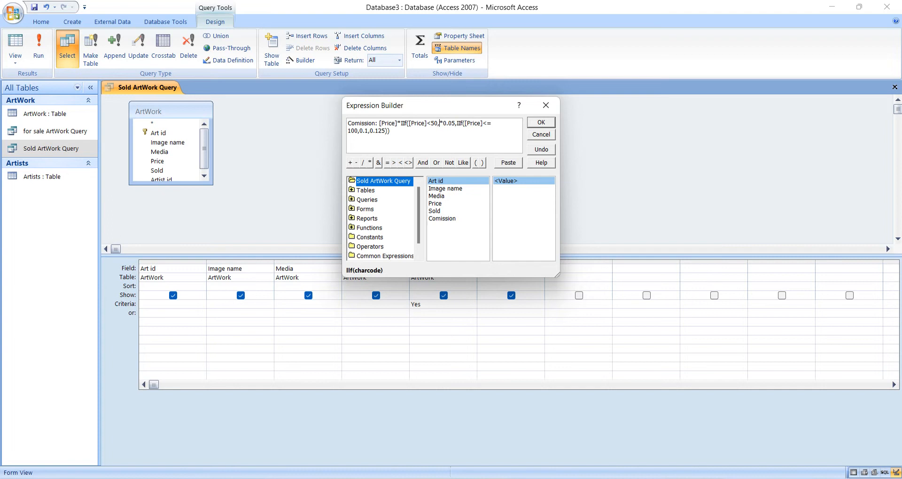
{"action": "key", "text": "Delete"}
{"action": "left_click", "coordinate": [537, 126]}
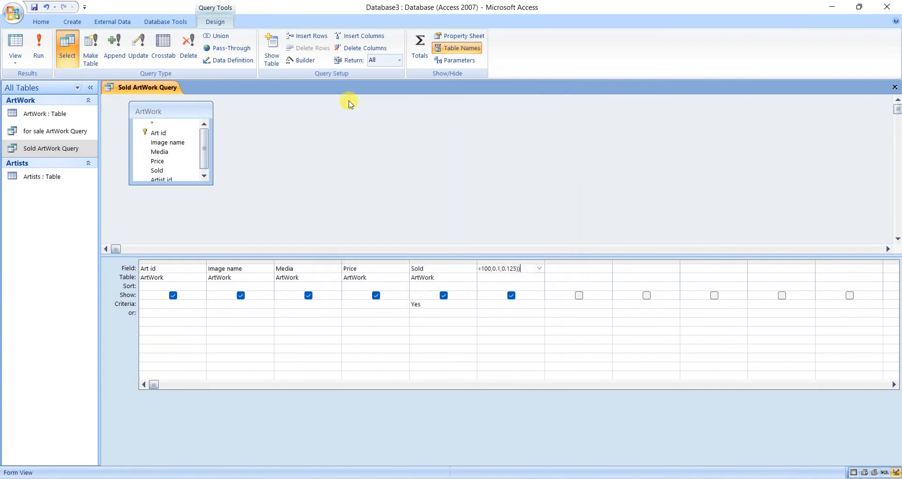
{"action": "left_click", "coordinate": [34, 8]}
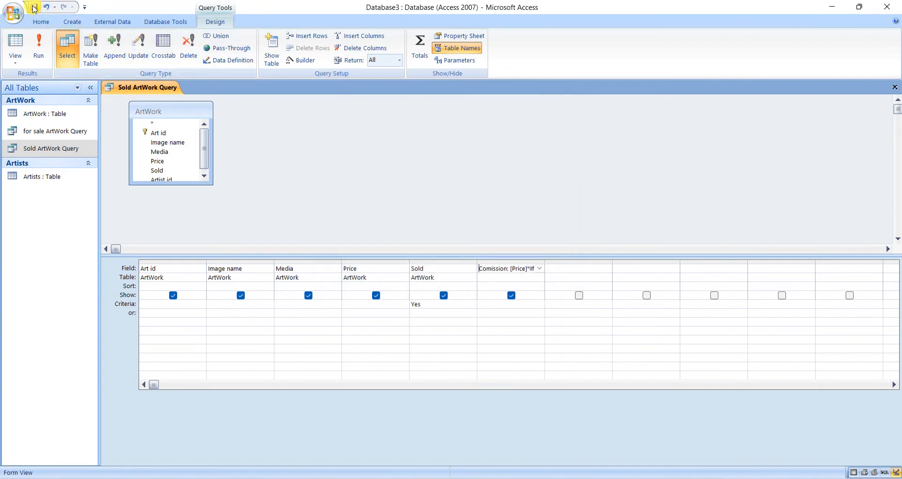
{"action": "left_click", "coordinate": [38, 49]}
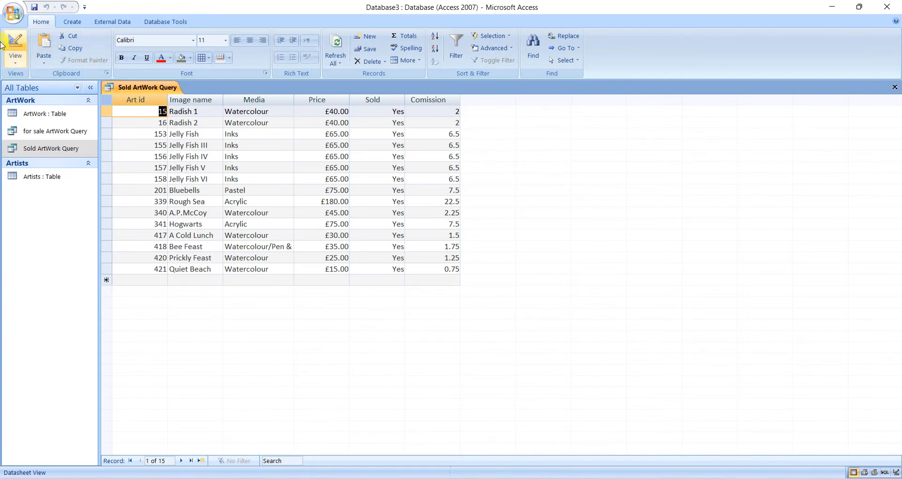
Review the complete Comission expression in a widened Expression Builder, close it and save the query design.
{"action": "left_click", "coordinate": [16, 40]}
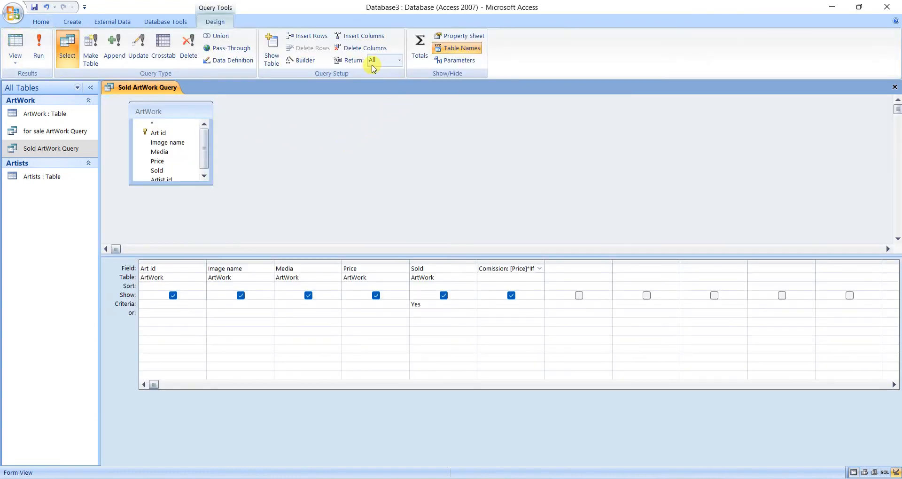
{"action": "left_click", "coordinate": [297, 61]}
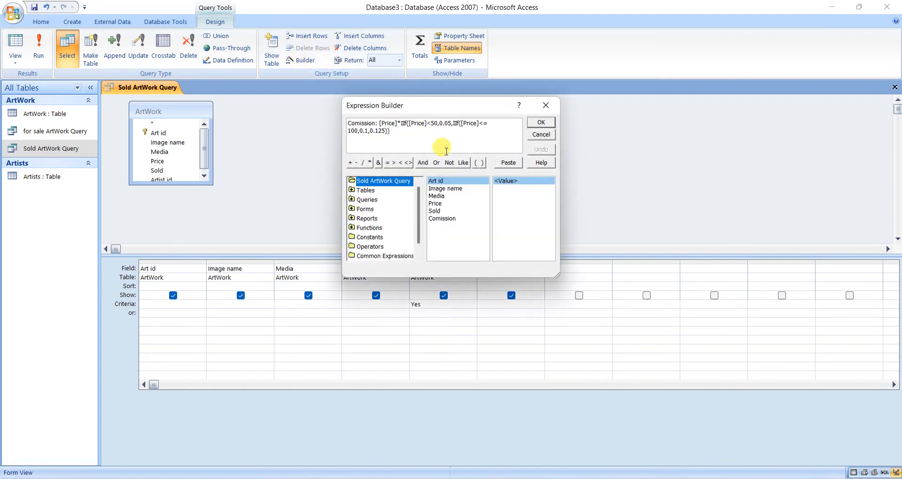
{"action": "left_click_drag", "start_coordinate": [560, 276], "coordinate": [679, 277]}
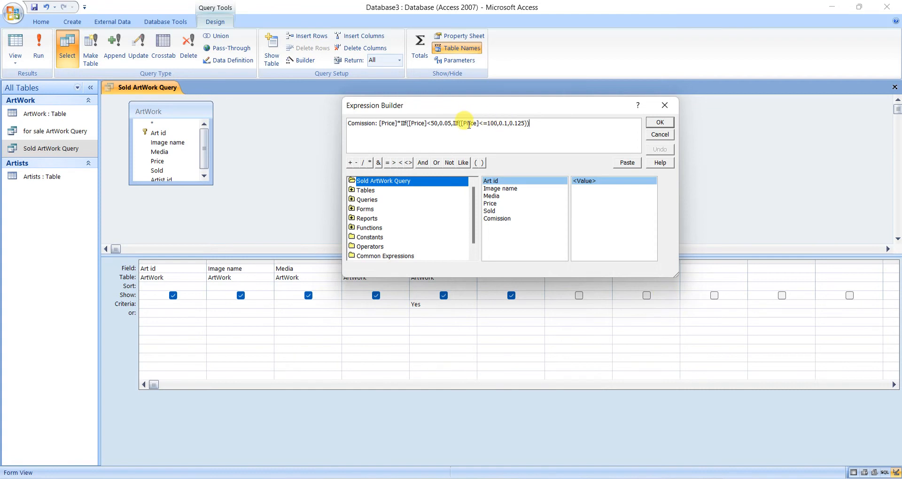
{"action": "left_click", "coordinate": [666, 126]}
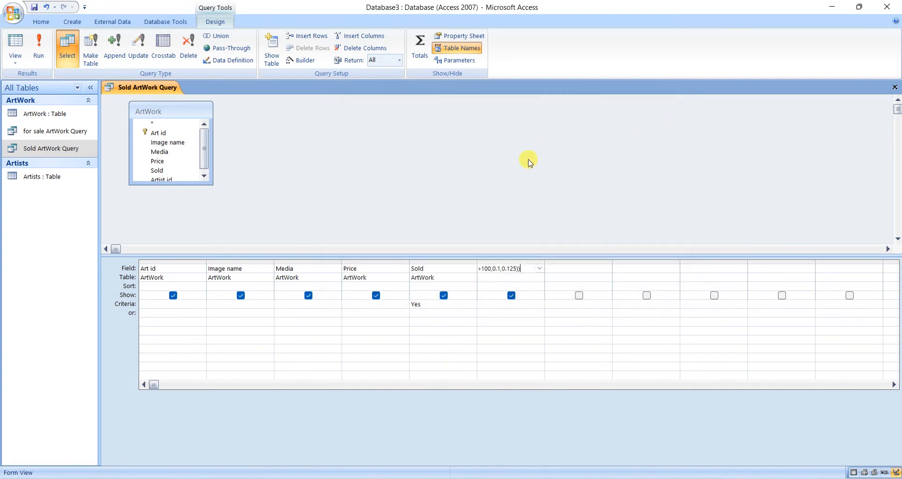
{"action": "left_click", "coordinate": [32, 9]}
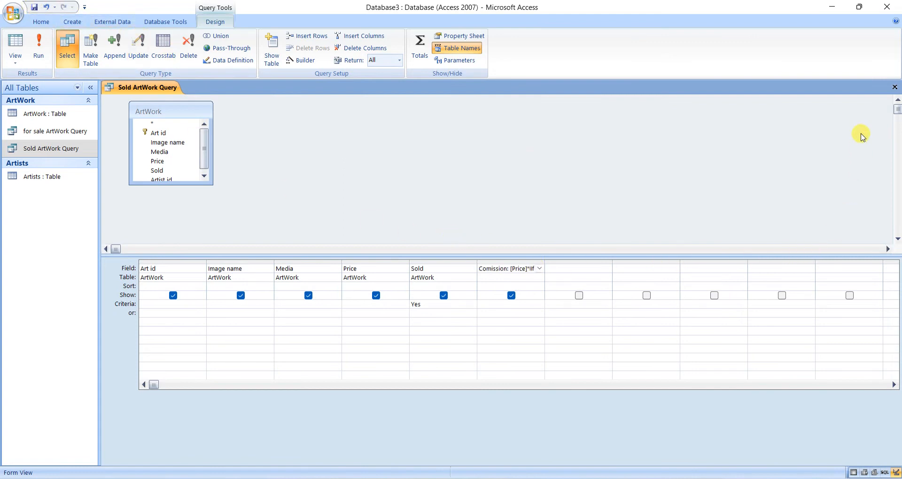
Close the Sold ArtWork Query and check the required form layout in the Word task document.
{"action": "left_click", "coordinate": [893, 88]}
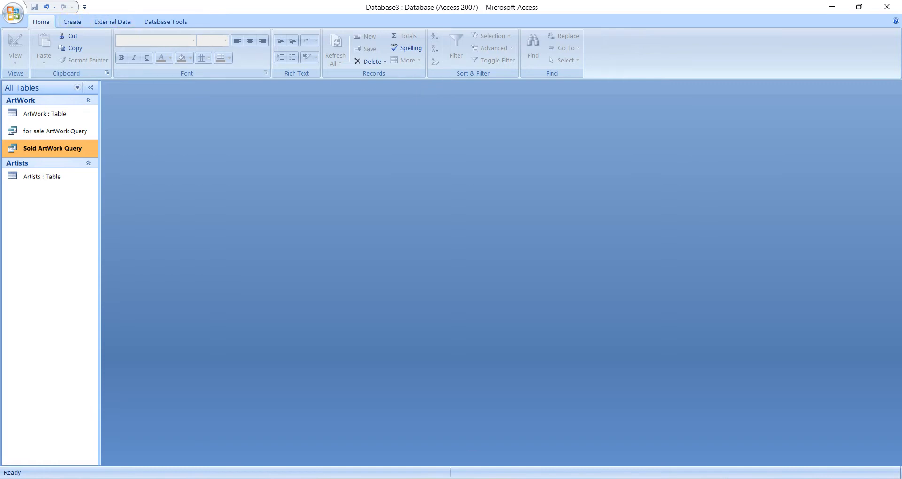
{"action": "key", "text": "alt+Tab"}
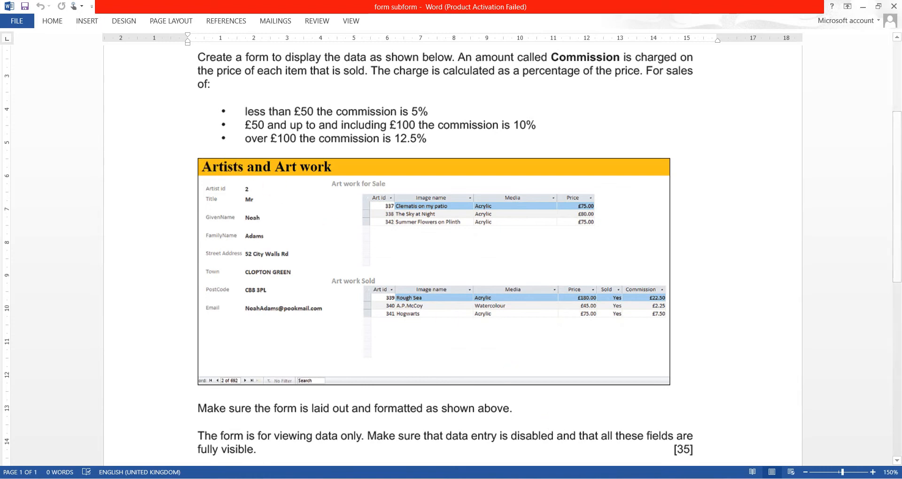
{"action": "left_click", "coordinate": [610, 430]}
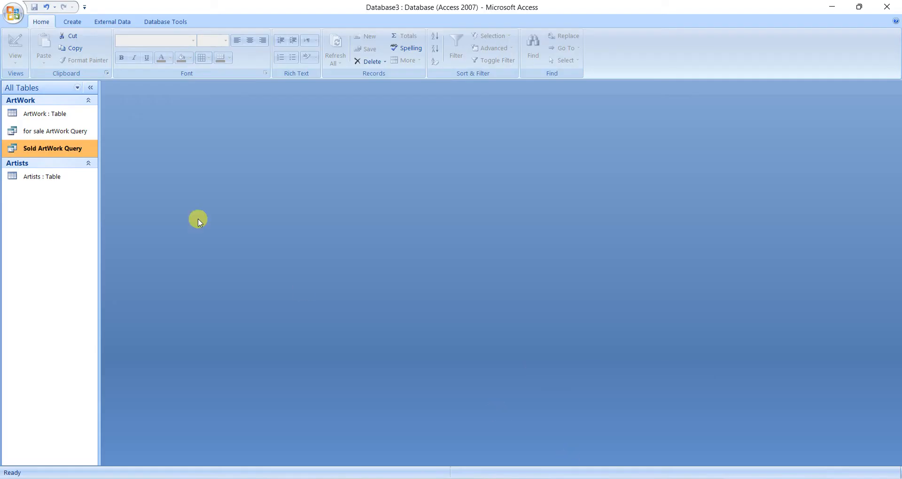
{"action": "left_click", "coordinate": [72, 21]}
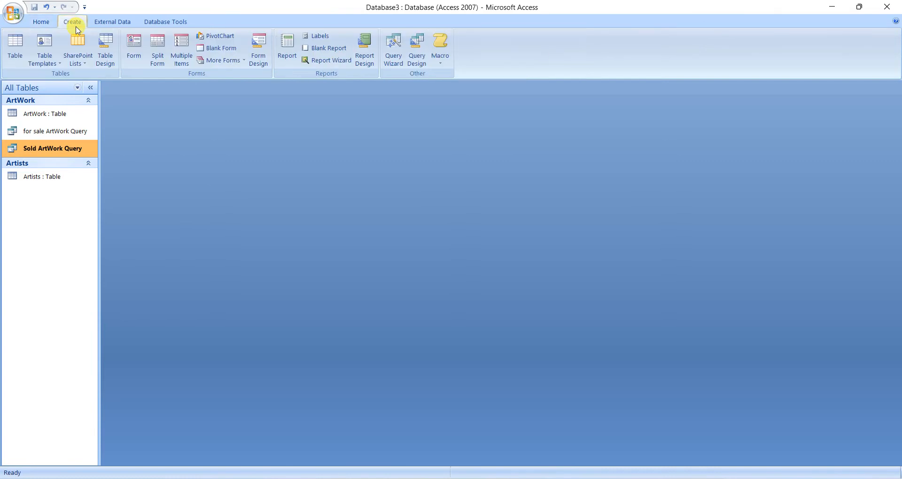
{"action": "left_click", "coordinate": [131, 55]}
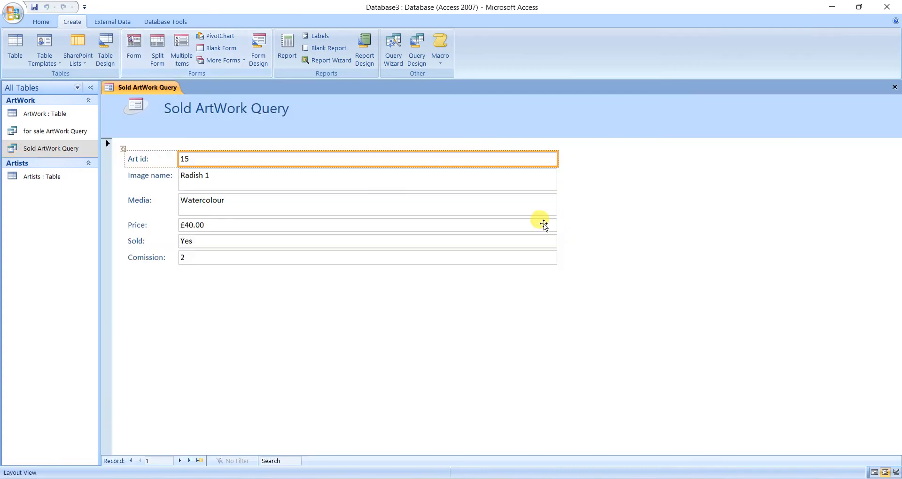
{"action": "left_click", "coordinate": [894, 87]}
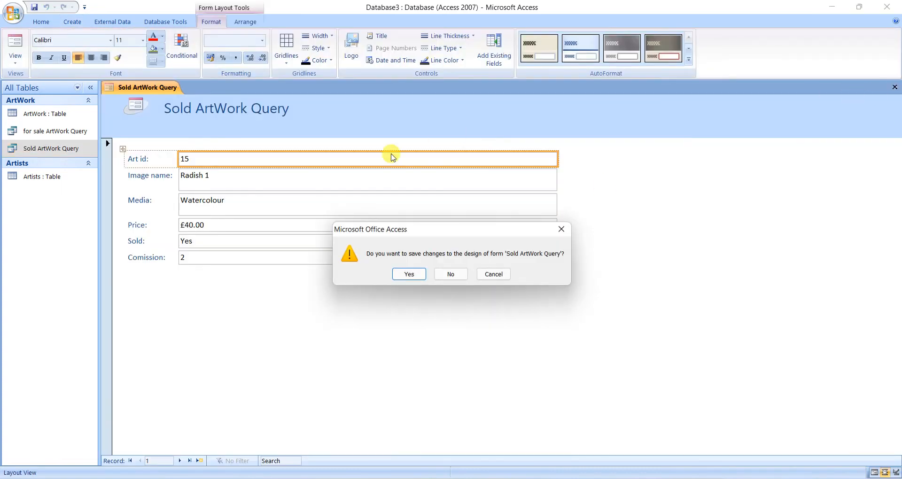
{"action": "left_click", "coordinate": [451, 275]}
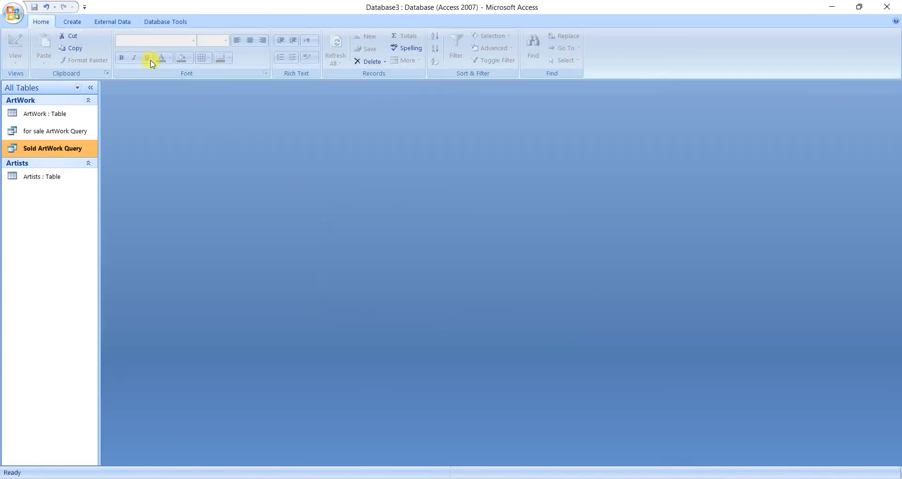
{"action": "left_click", "coordinate": [75, 22]}
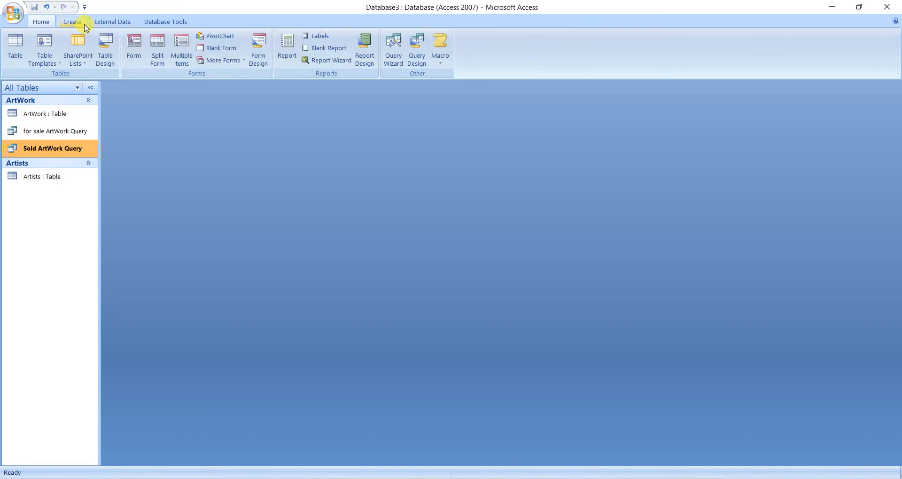
{"action": "left_click", "coordinate": [258, 55]}
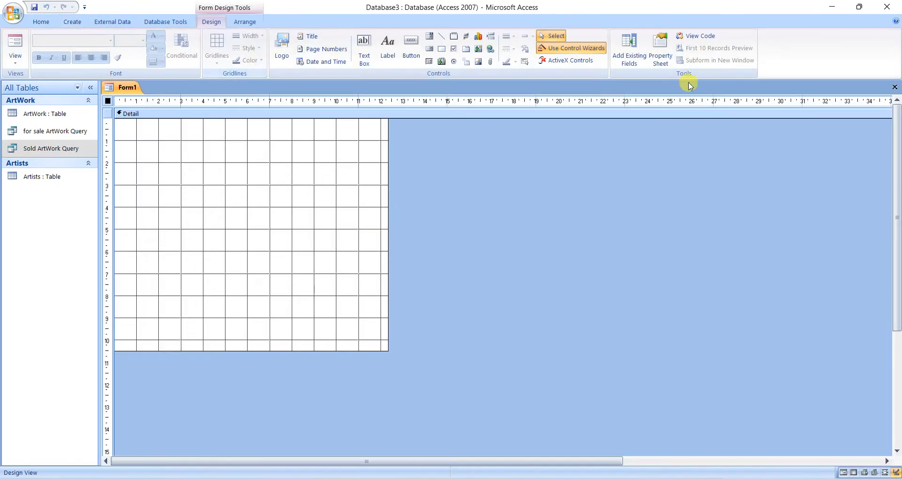
{"action": "left_click", "coordinate": [895, 86]}
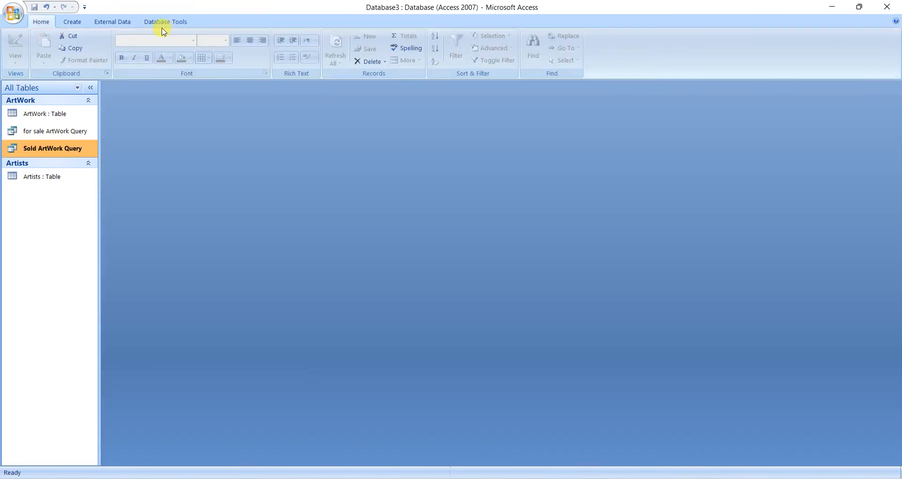
Create a columnar form in the Office style with the Form Wizard, using all fields of the Artists table.
{"action": "left_click", "coordinate": [85, 24]}
{"action": "left_click", "coordinate": [216, 60]}
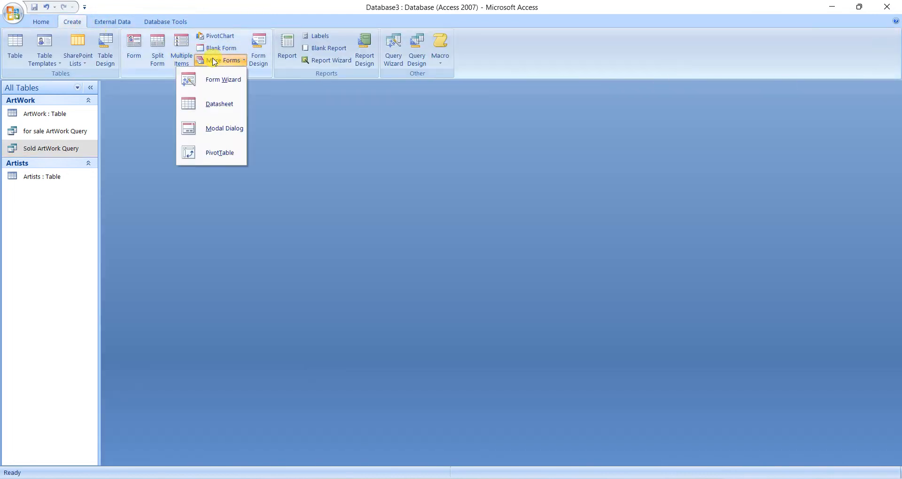
{"action": "left_click", "coordinate": [207, 83]}
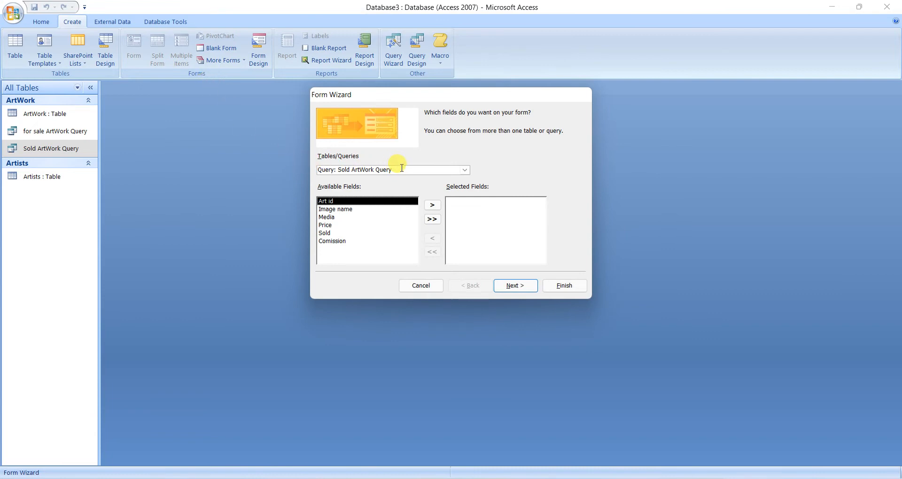
{"action": "left_click", "coordinate": [464, 172]}
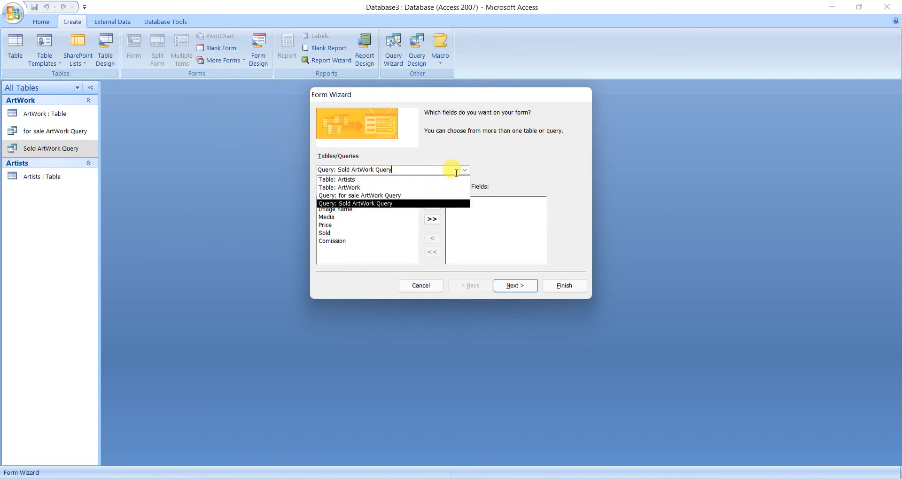
{"action": "left_click", "coordinate": [441, 177]}
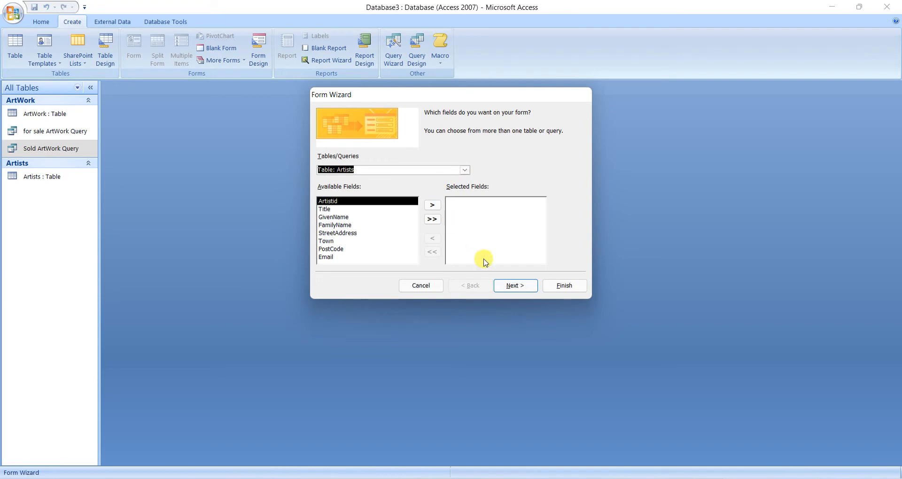
{"action": "left_click", "coordinate": [432, 219]}
{"action": "left_click", "coordinate": [527, 285]}
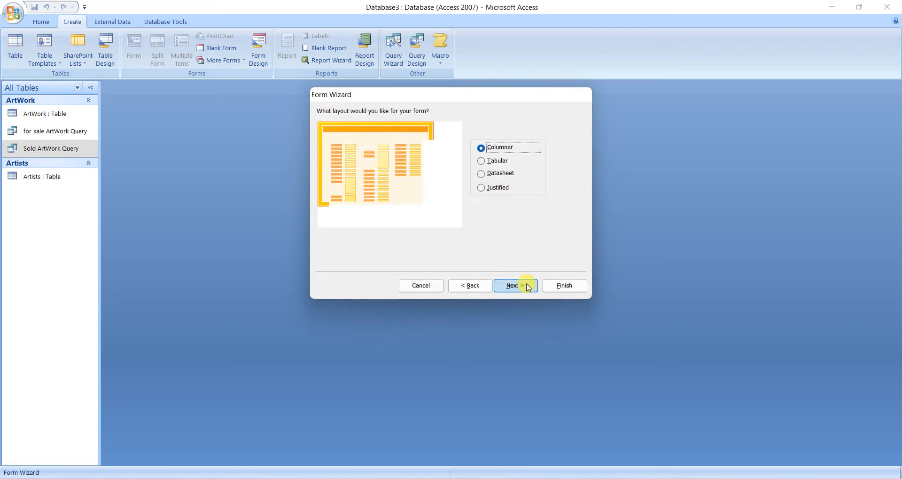
{"action": "left_click", "coordinate": [520, 285]}
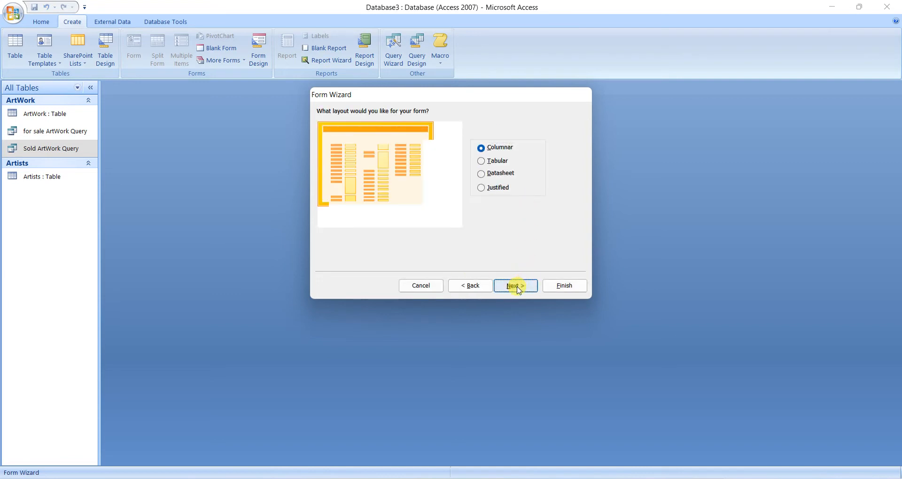
{"action": "left_click", "coordinate": [544, 284]}
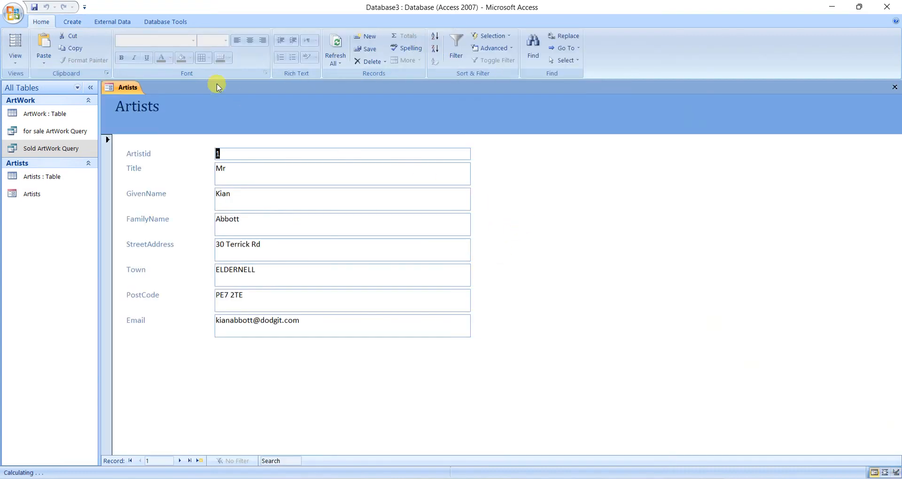
In Design View, narrow all field text boxes to about 3.2 cm and widen the form to about 24.4 cm, closing the Field List.
{"action": "left_click", "coordinate": [15, 58]}
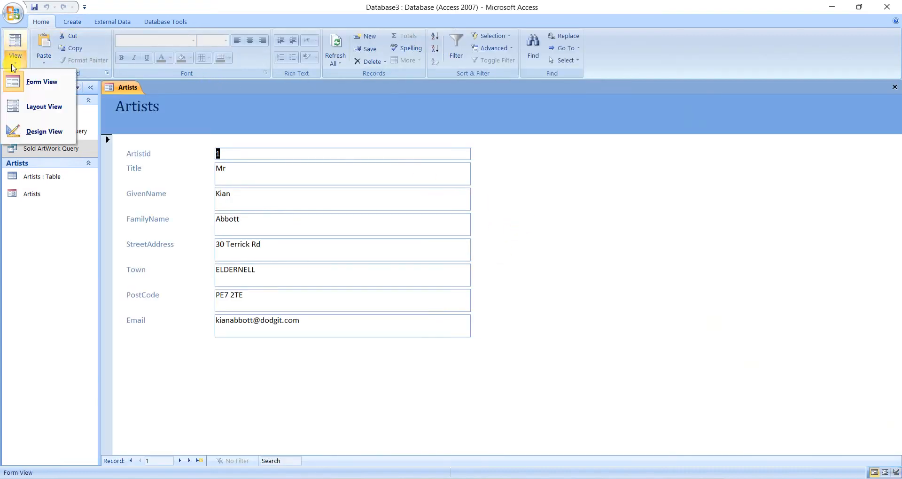
{"action": "left_click", "coordinate": [33, 134]}
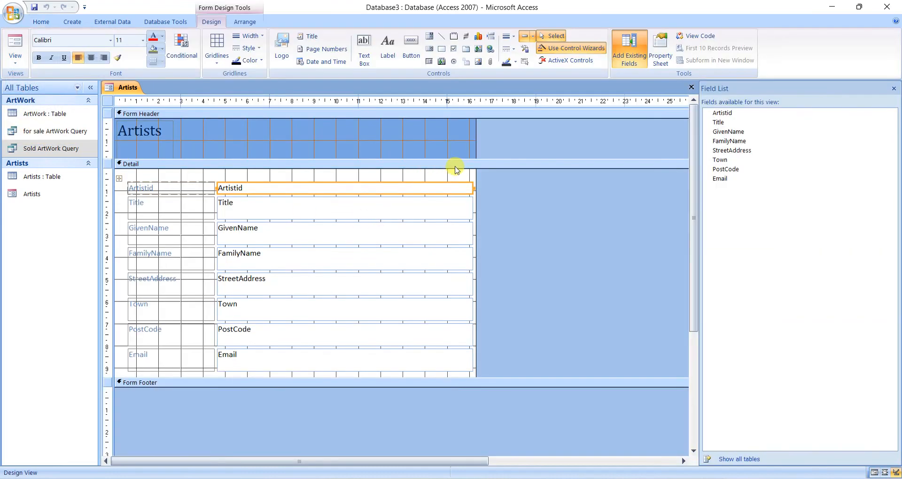
{"action": "left_click_drag", "start_coordinate": [460, 196], "coordinate": [350, 363]}
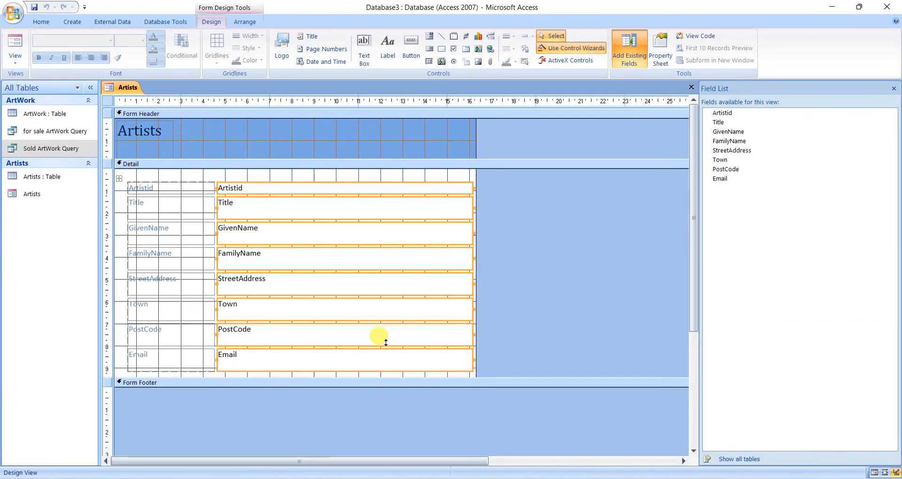
{"action": "left_click_drag", "start_coordinate": [473, 234], "coordinate": [288, 234]}
{"action": "left_click", "coordinate": [501, 219]}
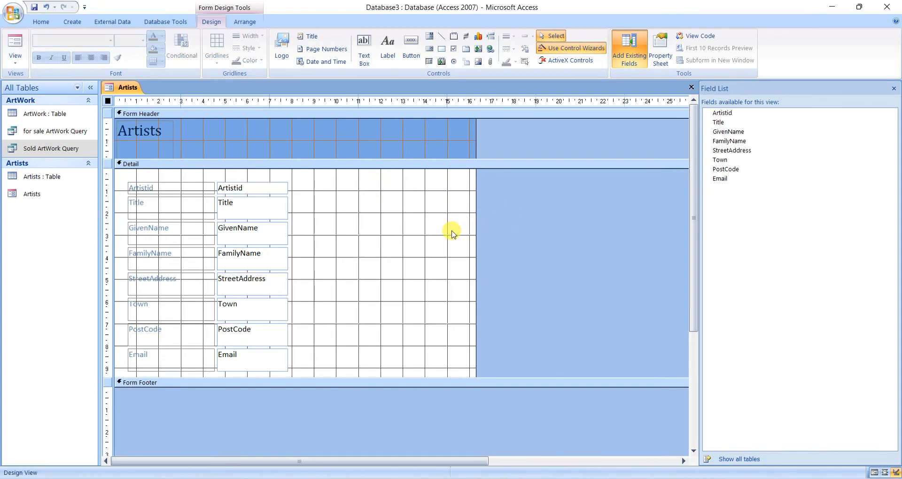
{"action": "left_click_drag", "start_coordinate": [475, 227], "coordinate": [656, 227]}
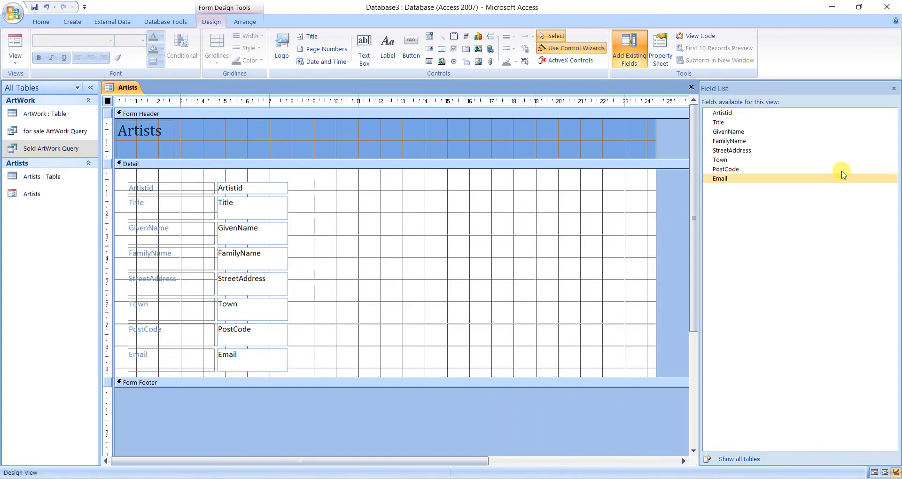
{"action": "left_click", "coordinate": [894, 88]}
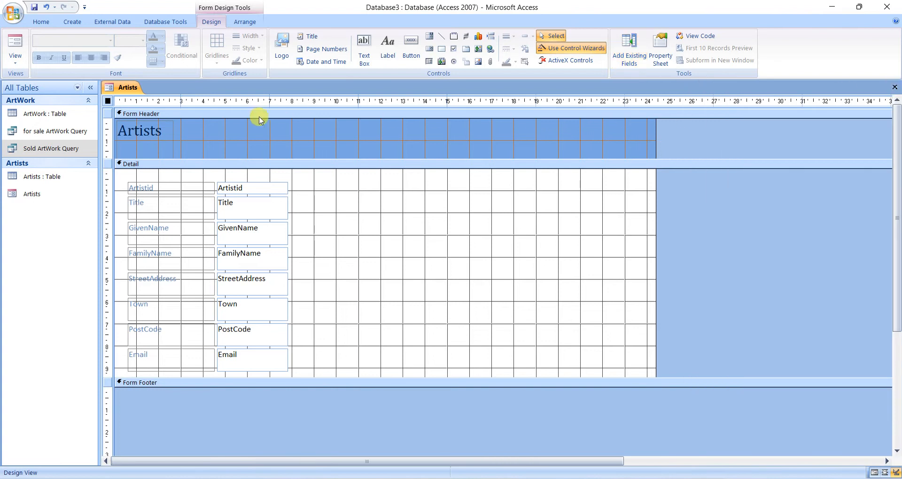
Fill the form header's background with yellow.
{"action": "left_click", "coordinate": [233, 136]}
{"action": "left_click", "coordinate": [161, 49]}
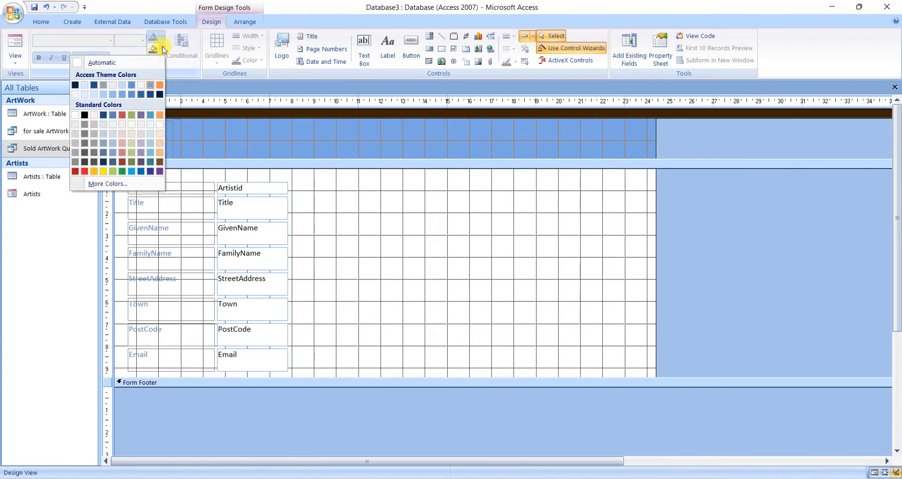
{"action": "left_click", "coordinate": [103, 171]}
Check the required title in the Word document, change the header title to "Artists and Artworks" and widen its label to about 15 cm.
{"action": "left_click", "coordinate": [137, 131]}
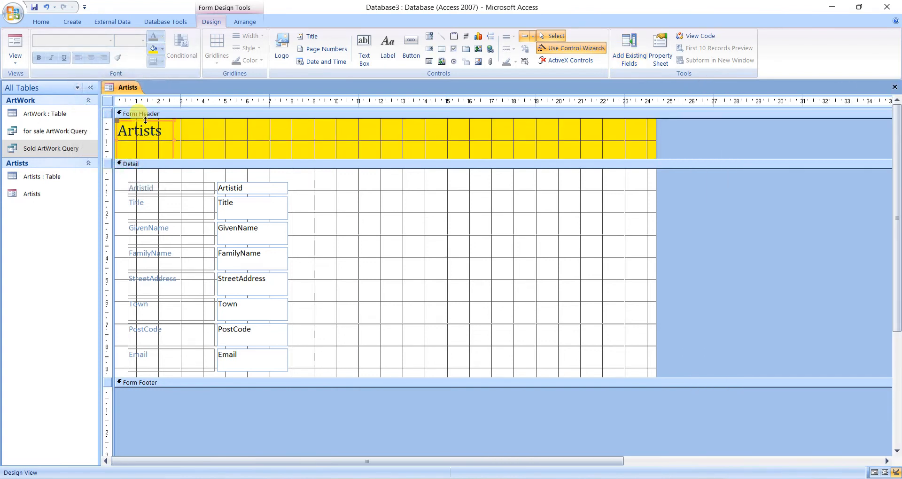
{"action": "key", "text": "alt+Tab"}
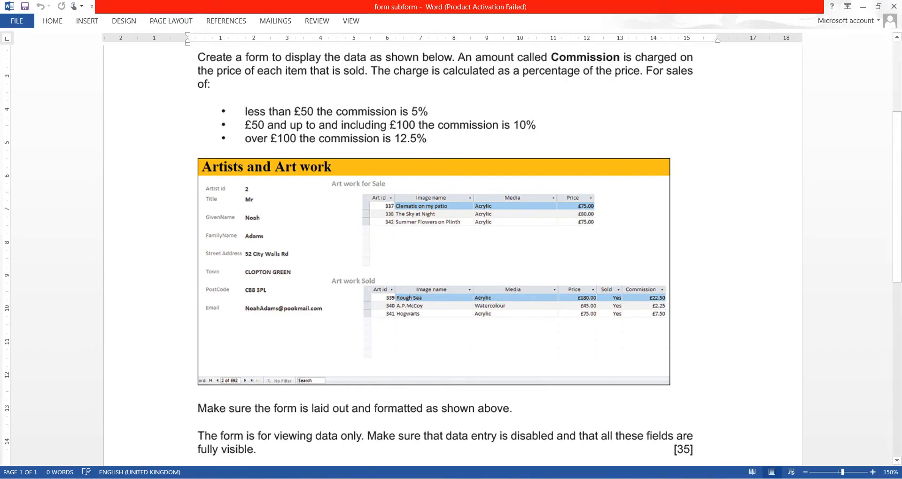
{"action": "key", "text": "alt+Tab"}
{"action": "left_click", "coordinate": [166, 134]}
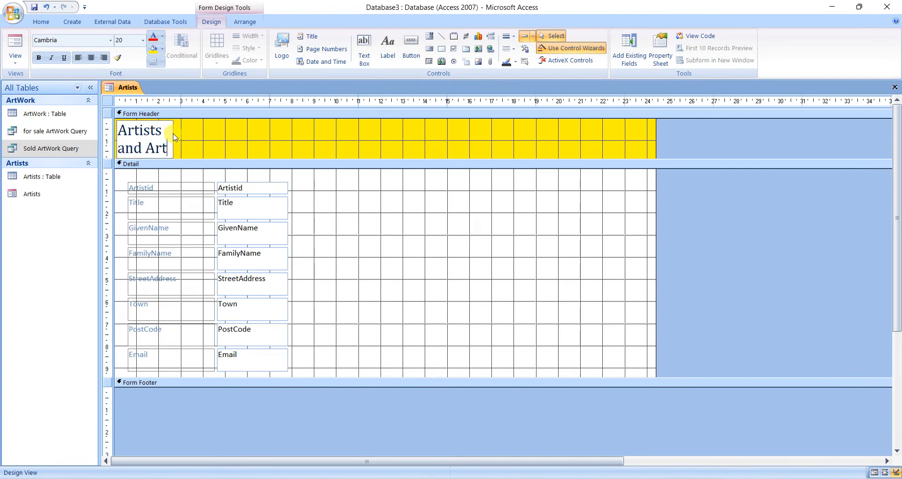
{"action": "type", "text": "and Artwor"}
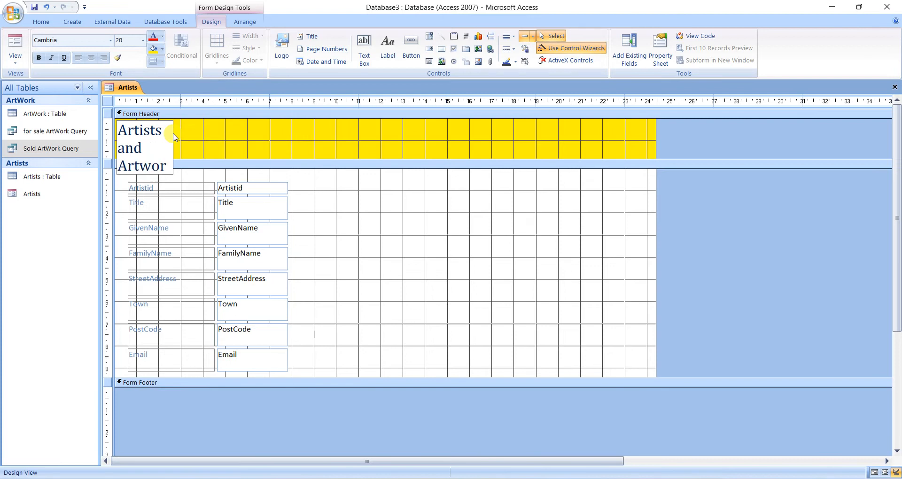
{"action": "type", "text": "ks"}
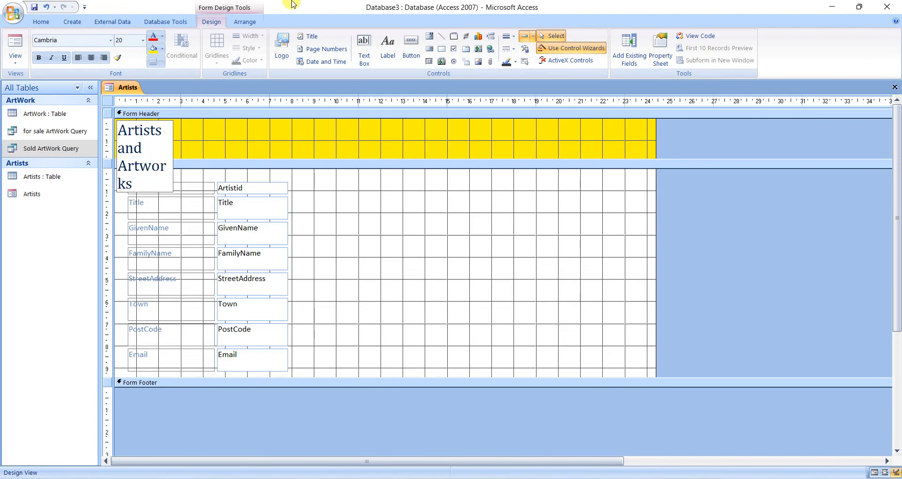
{"action": "key", "text": "Return"}
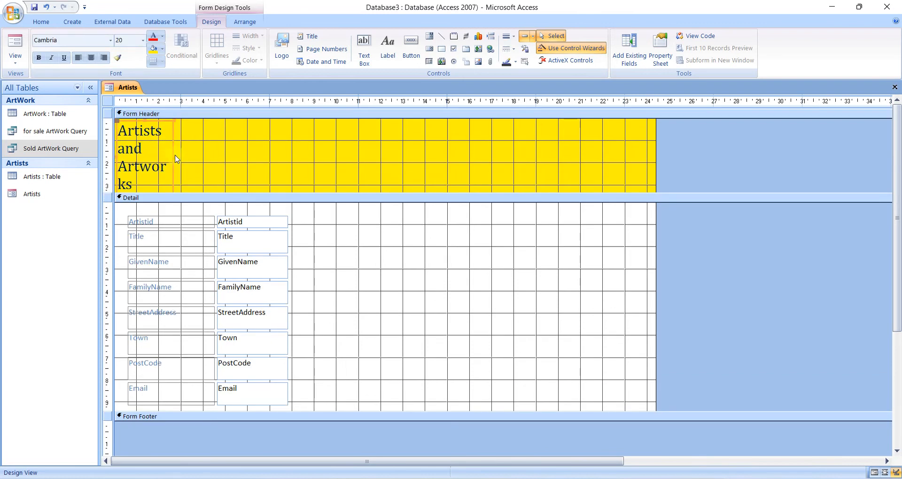
{"action": "left_click", "coordinate": [174, 158]}
{"action": "left_click_drag", "start_coordinate": [172, 155], "coordinate": [448, 156]}
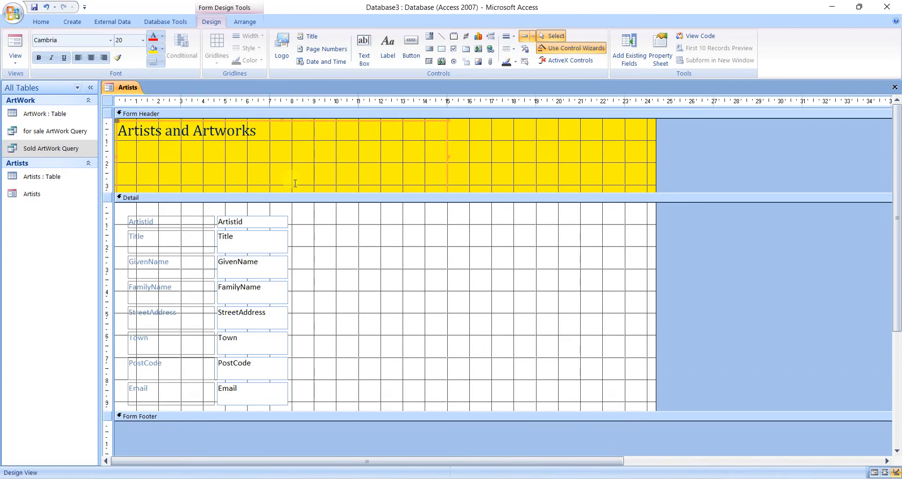
Reduce the title label and the form header to about 1 cm high and save the Artists form.
{"action": "scroll", "coordinate": [295, 183], "scroll_direction": "down", "scroll_amount": 1}
{"action": "left_click_drag", "start_coordinate": [299, 170], "coordinate": [293, 189]}
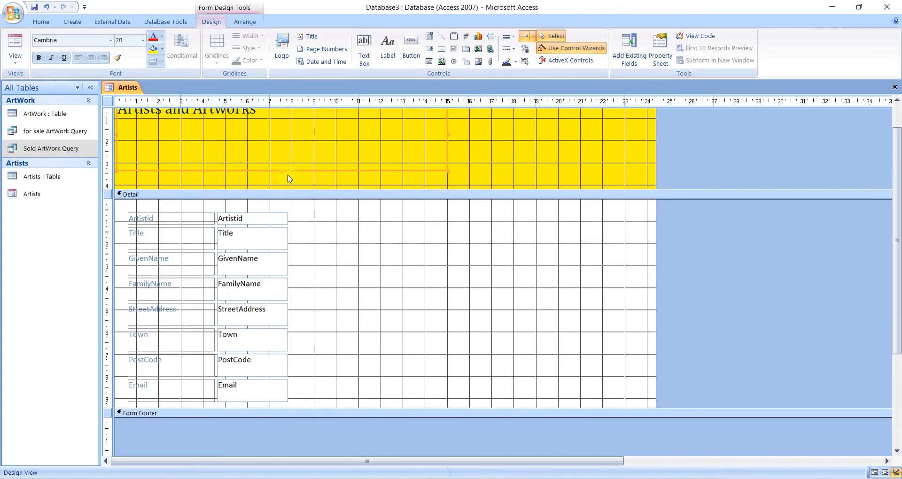
{"action": "left_click", "coordinate": [280, 171]}
{"action": "left_click_drag", "start_coordinate": [282, 171], "coordinate": [292, 119]}
{"action": "left_click_drag", "start_coordinate": [267, 190], "coordinate": [284, 122]}
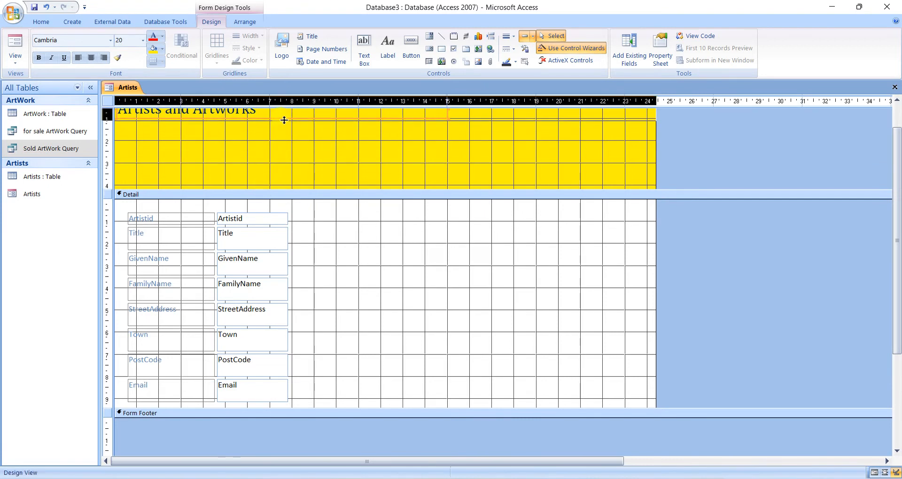
{"action": "left_click_drag", "start_coordinate": [284, 120], "coordinate": [284, 118]}
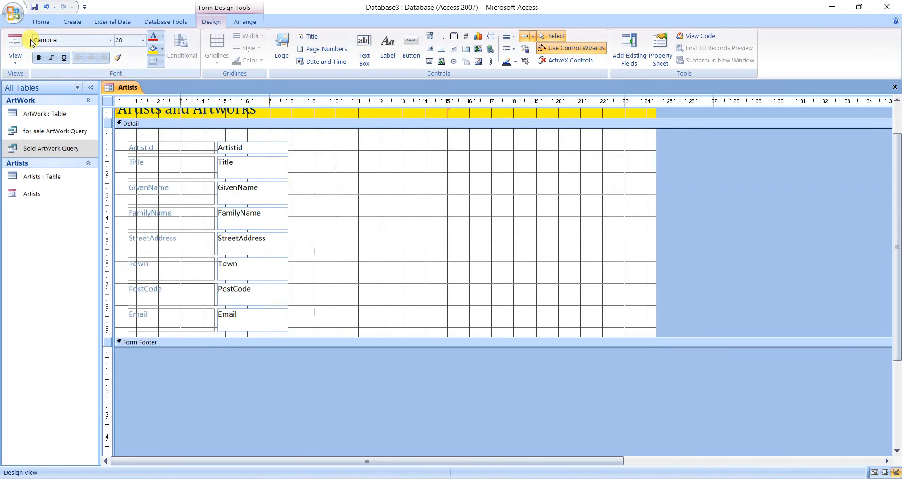
{"action": "left_click", "coordinate": [35, 8]}
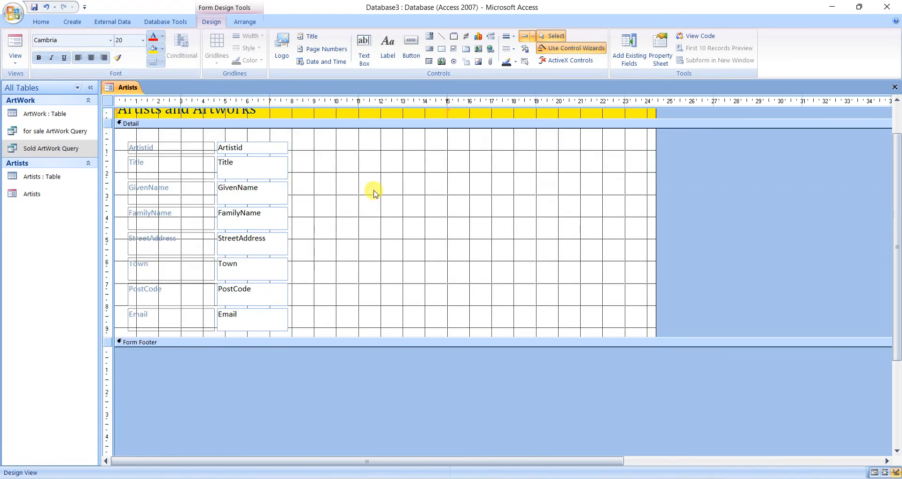
Extend the Artists form's Detail section to about 11.4 cm high.
{"action": "scroll", "coordinate": [374, 193], "scroll_direction": "up", "scroll_amount": 1}
{"action": "left_click", "coordinate": [630, 359]}
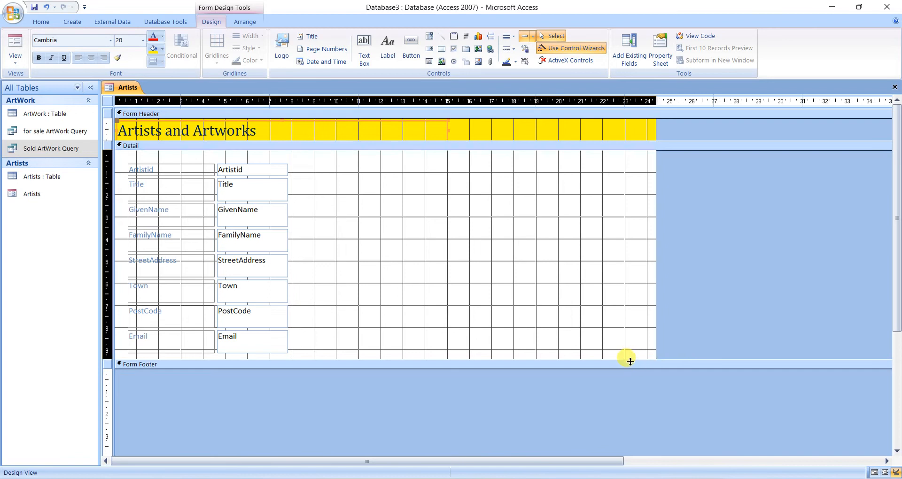
{"action": "left_click_drag", "start_coordinate": [630, 358], "coordinate": [628, 403]}
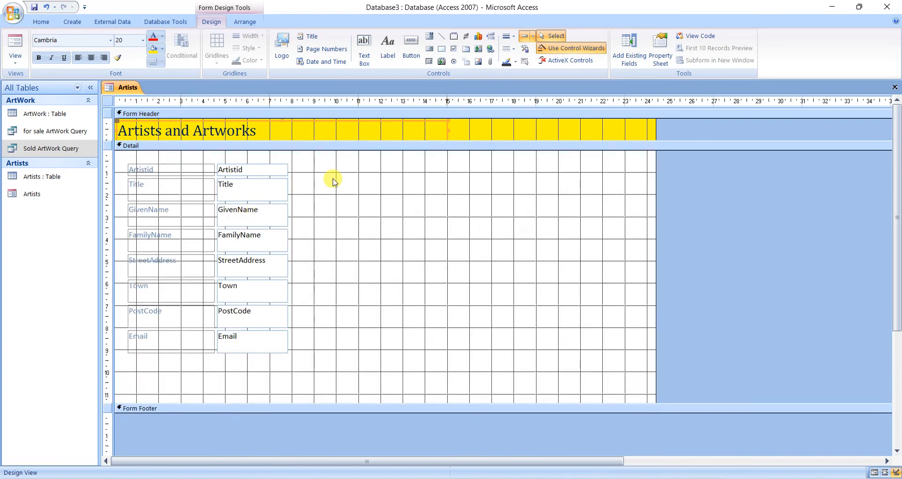
Insert a subform to the right of the artist fields, using existing tables and queries with all fields from for sale ArtWork Query.
{"action": "left_click", "coordinate": [428, 62]}
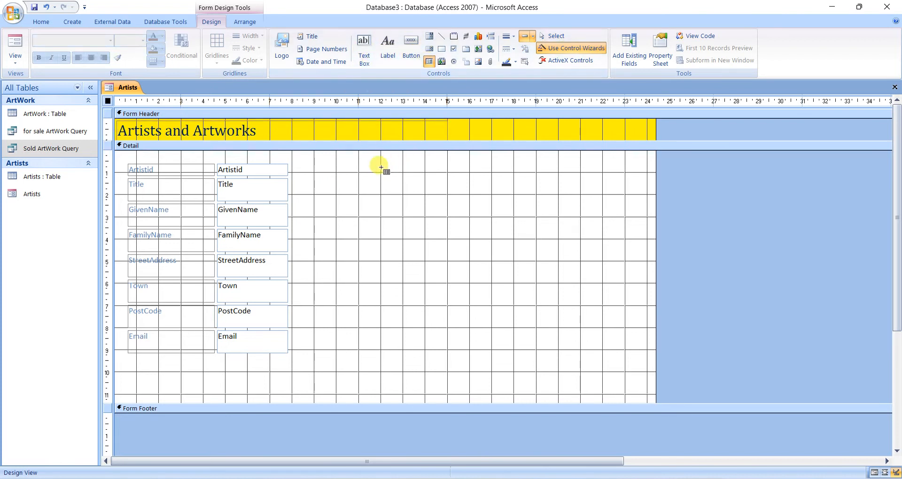
{"action": "left_click", "coordinate": [358, 171]}
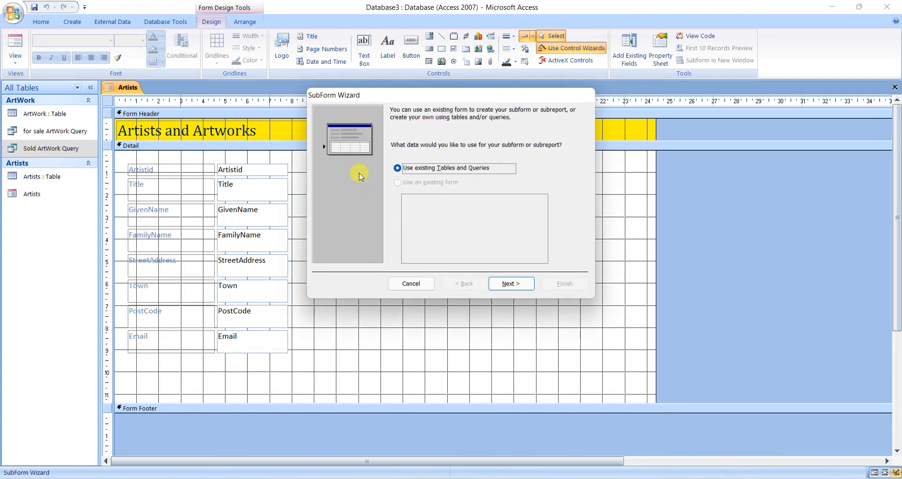
{"action": "left_click", "coordinate": [509, 283]}
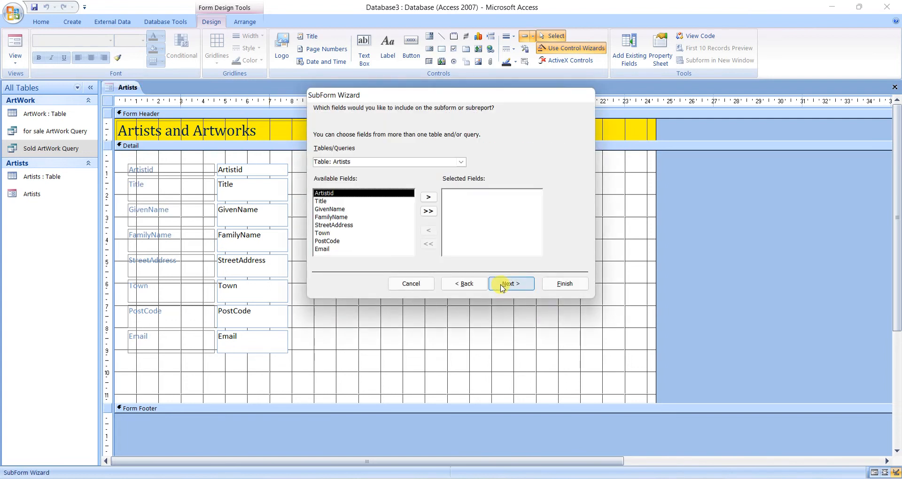
{"action": "left_click", "coordinate": [460, 163]}
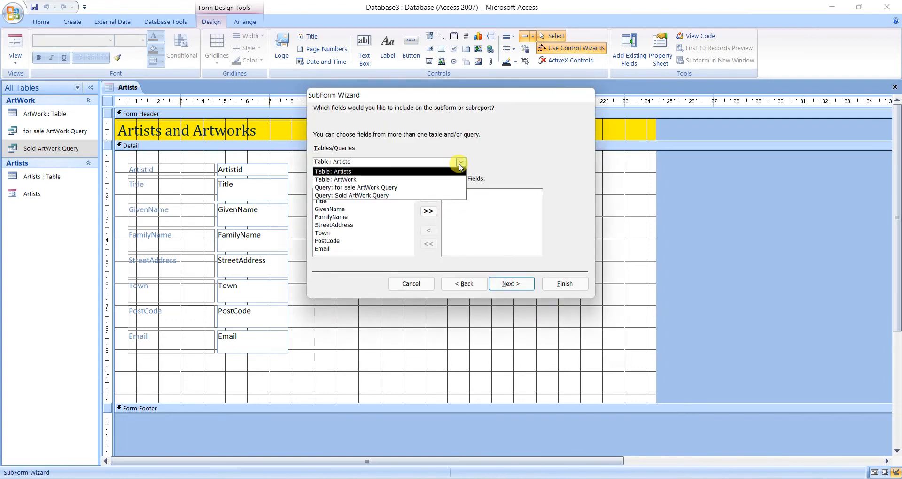
{"action": "left_click", "coordinate": [441, 189]}
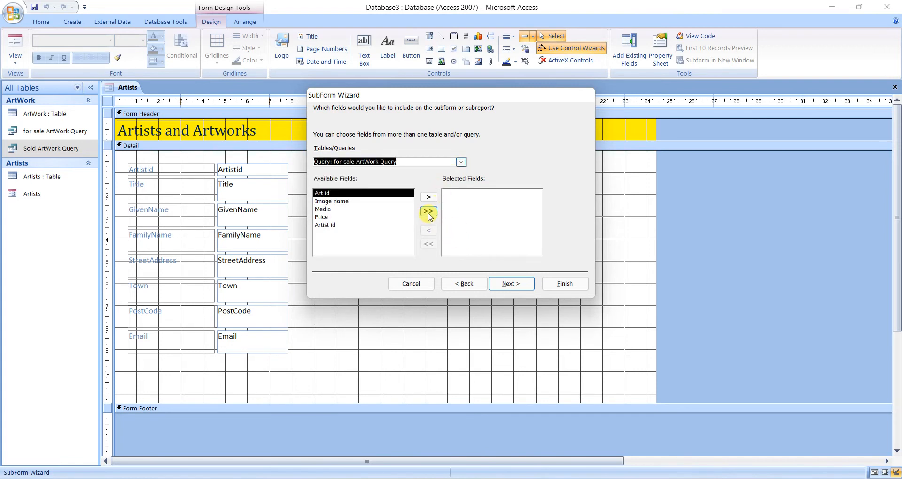
{"action": "left_click", "coordinate": [429, 211]}
Link the subform with the listed option Show for sale ArtWork Query for each record in Artists using Artistid.
{"action": "left_click", "coordinate": [499, 286]}
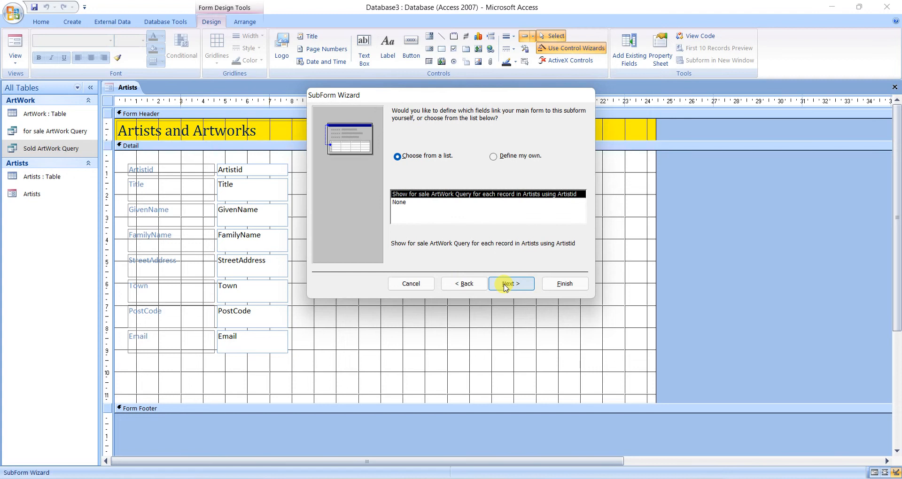
{"action": "left_click", "coordinate": [506, 163]}
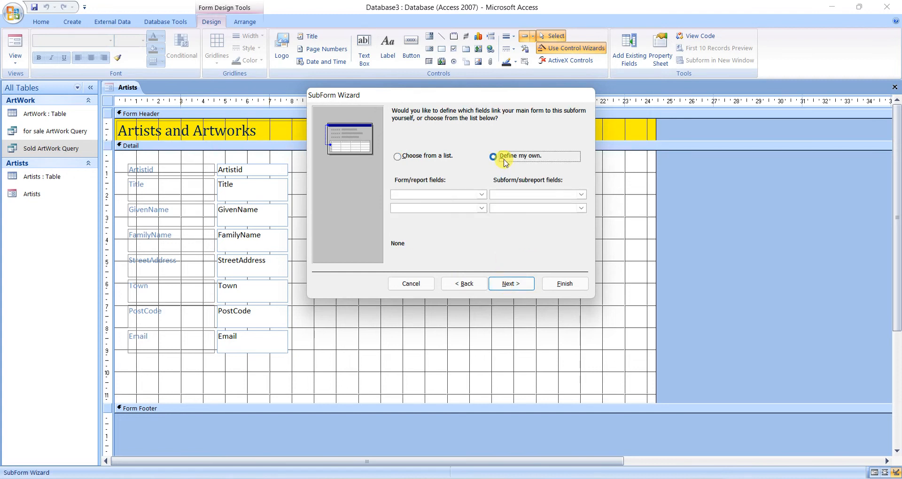
{"action": "left_click", "coordinate": [442, 160]}
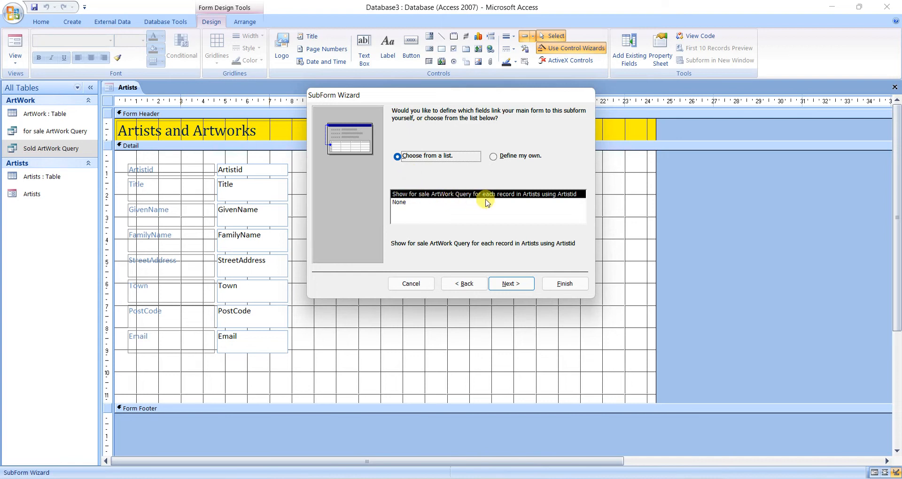
{"action": "left_click", "coordinate": [520, 283]}
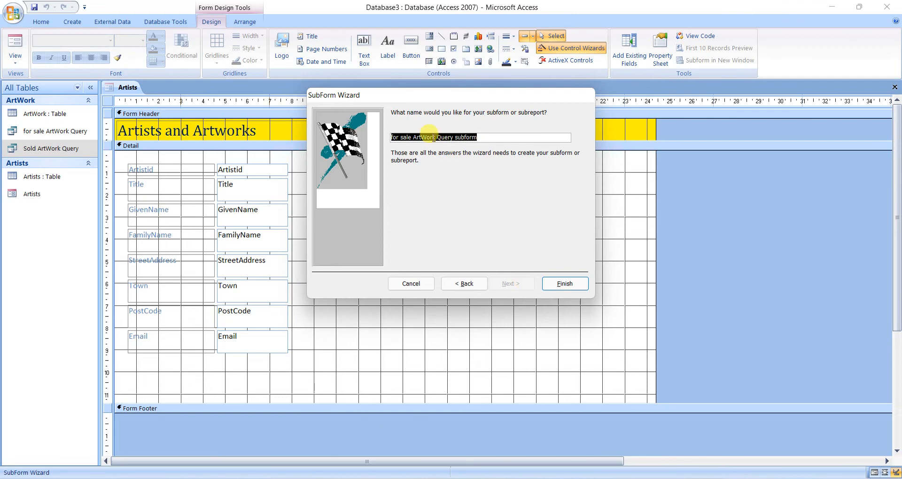
Name the subform ArtWork for sale and finish creating it.
{"action": "left_click_drag", "start_coordinate": [392, 137], "coordinate": [438, 137]}
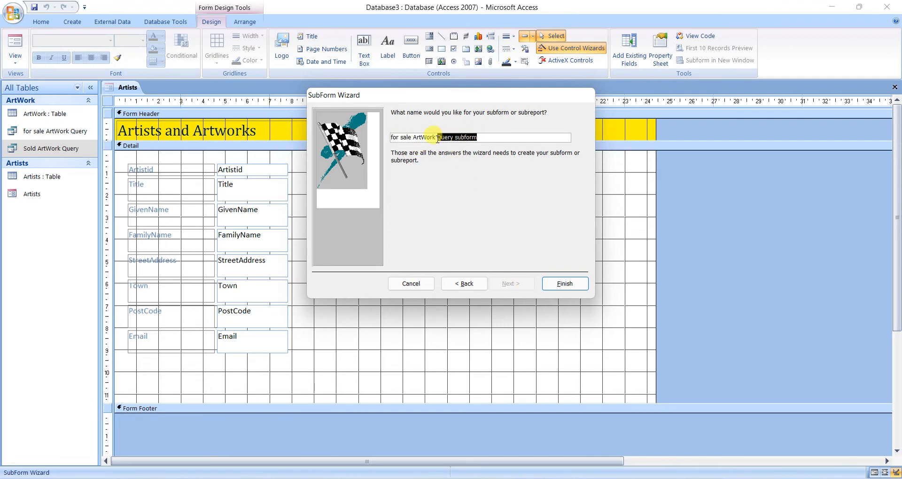
{"action": "key", "text": "BackSpace"}
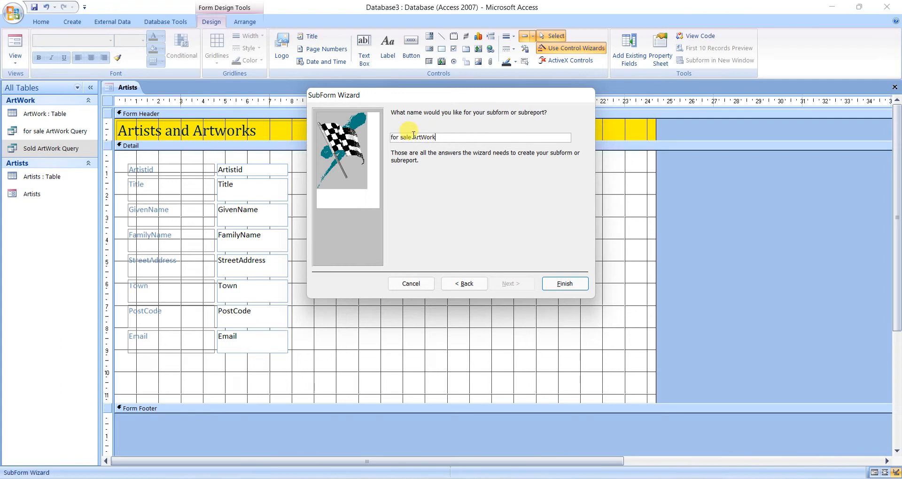
{"action": "left_click_drag", "start_coordinate": [402, 138], "coordinate": [371, 141]}
{"action": "key", "text": "ctrl+x"}
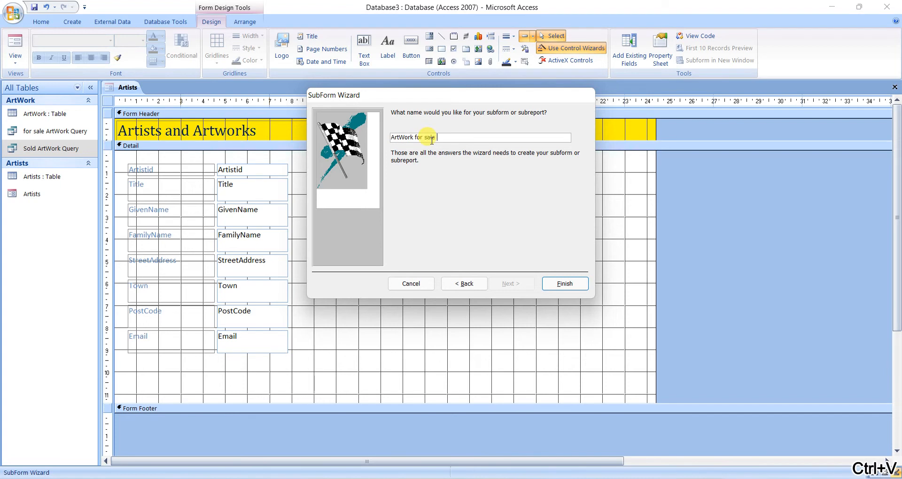
{"action": "left_click", "coordinate": [545, 282]}
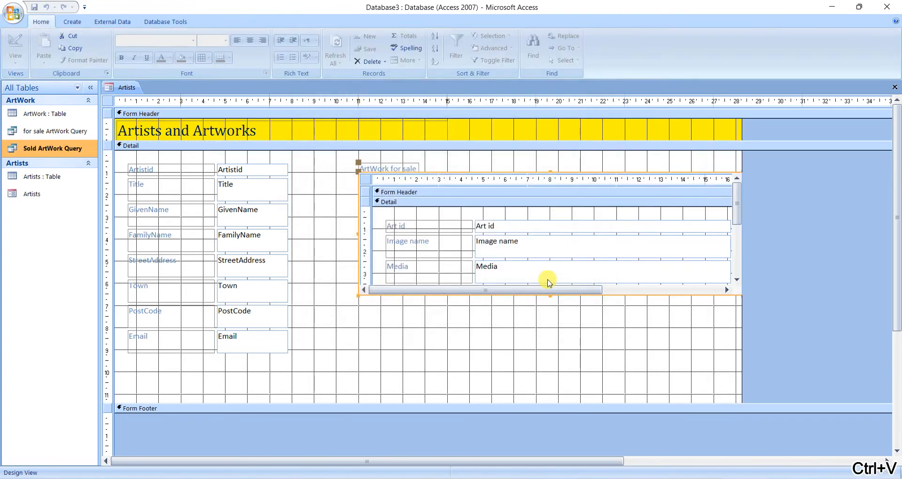
Shift the ArtWork for sale subform left to about 9.6 cm and extend the Detail section to about 13 cm high.
{"action": "left_click", "coordinate": [366, 179]}
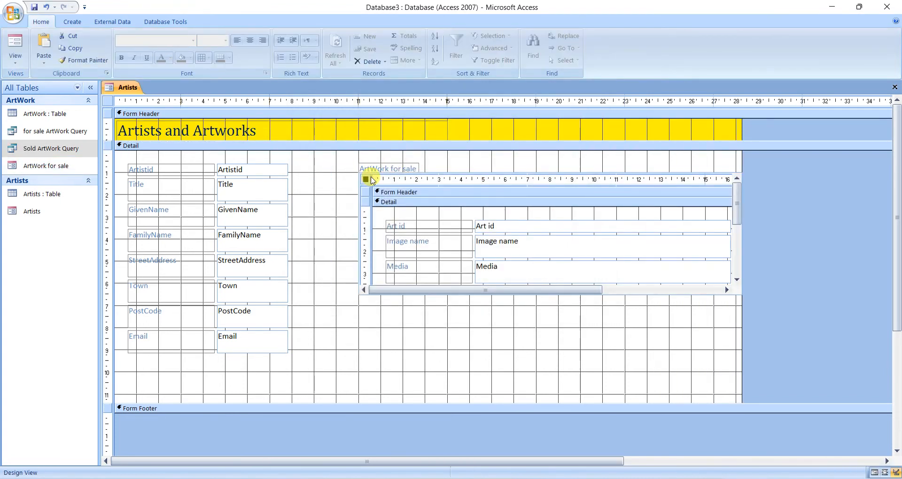
{"action": "left_click", "coordinate": [386, 168]}
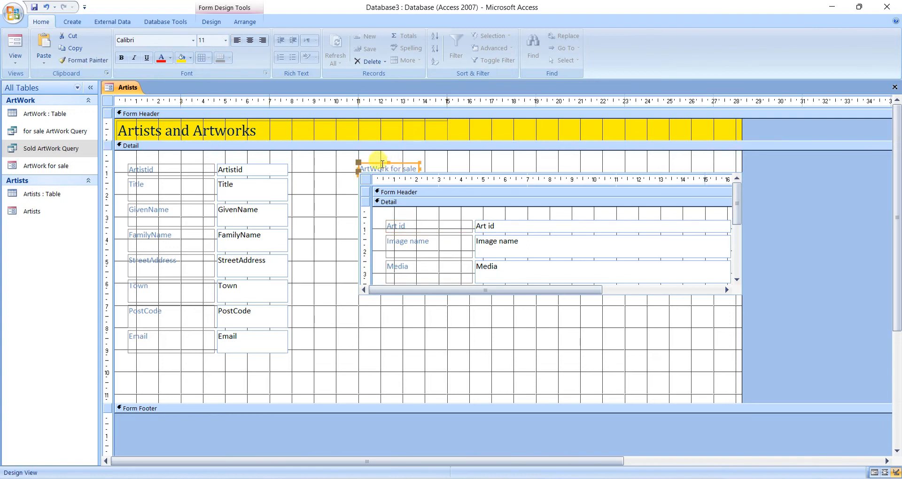
{"action": "left_click_drag", "start_coordinate": [378, 167], "coordinate": [346, 163]}
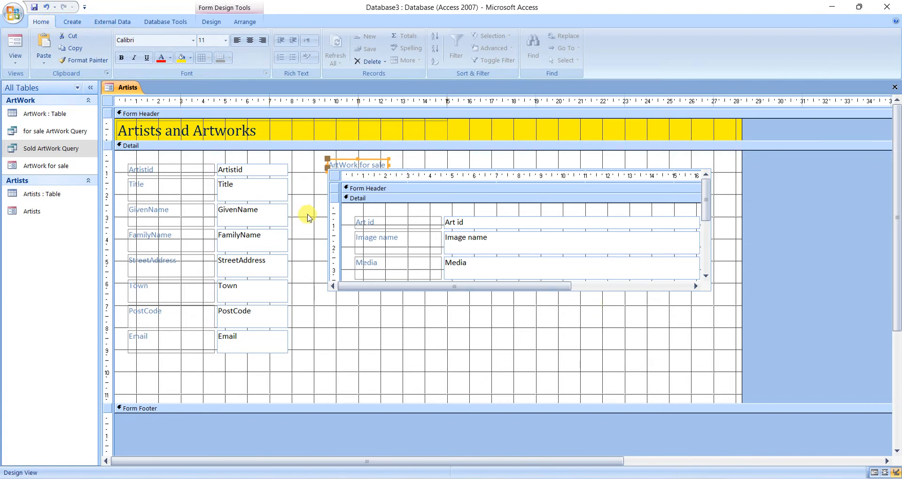
{"action": "left_click_drag", "start_coordinate": [353, 401], "coordinate": [346, 440]}
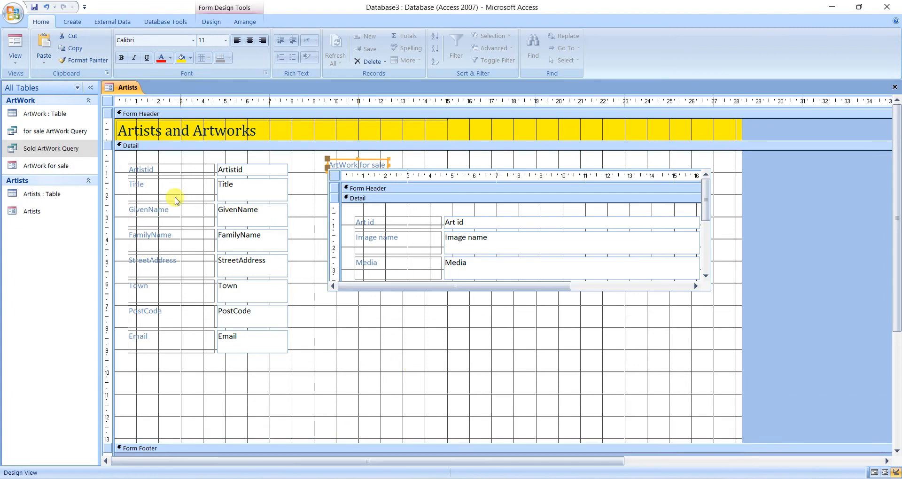
Insert a second subform below ArtWork for sale, using existing tables and queries with all fields from Sold ArtWork Query.
{"action": "left_click", "coordinate": [62, 132]}
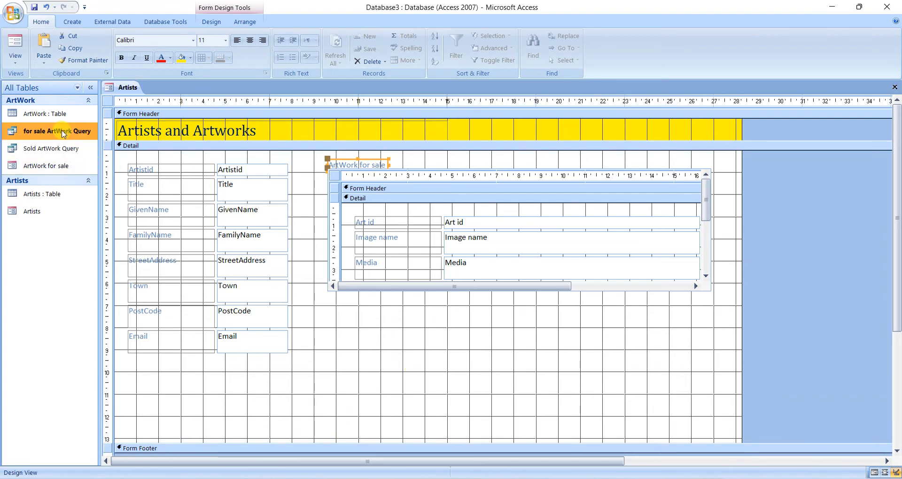
{"action": "left_click", "coordinate": [212, 21]}
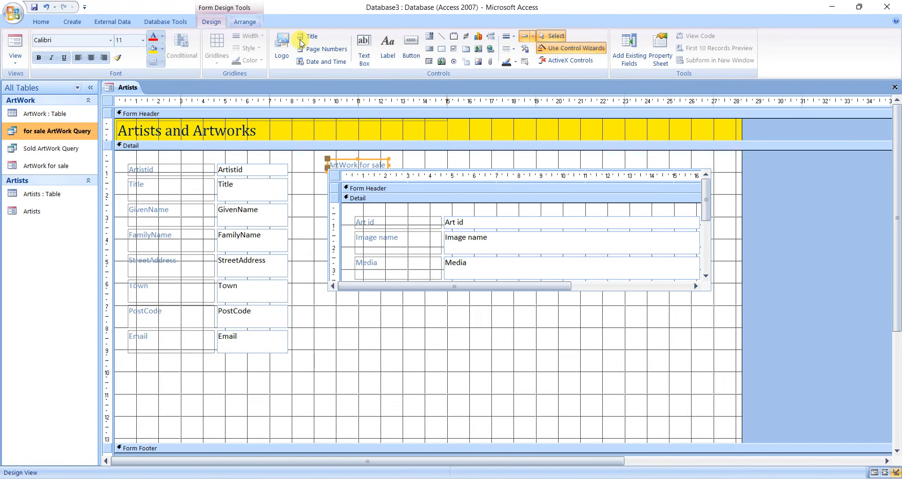
{"action": "left_click", "coordinate": [429, 61]}
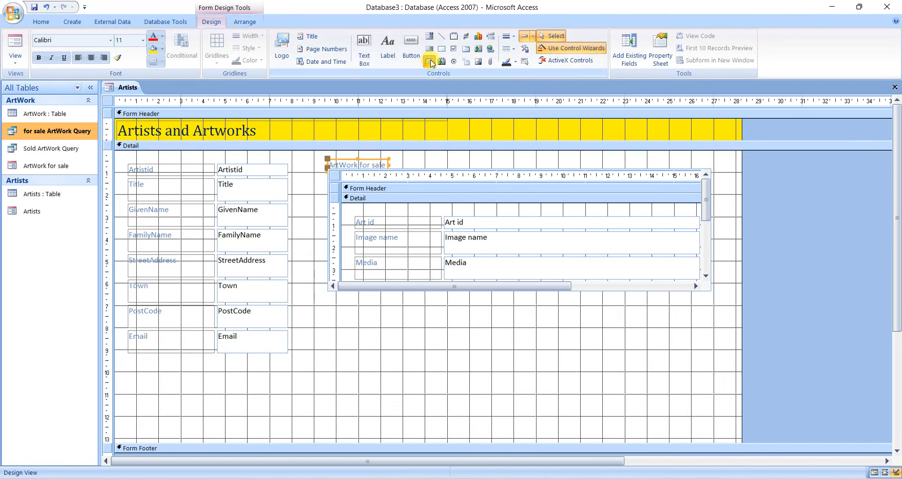
{"action": "left_click", "coordinate": [332, 306]}
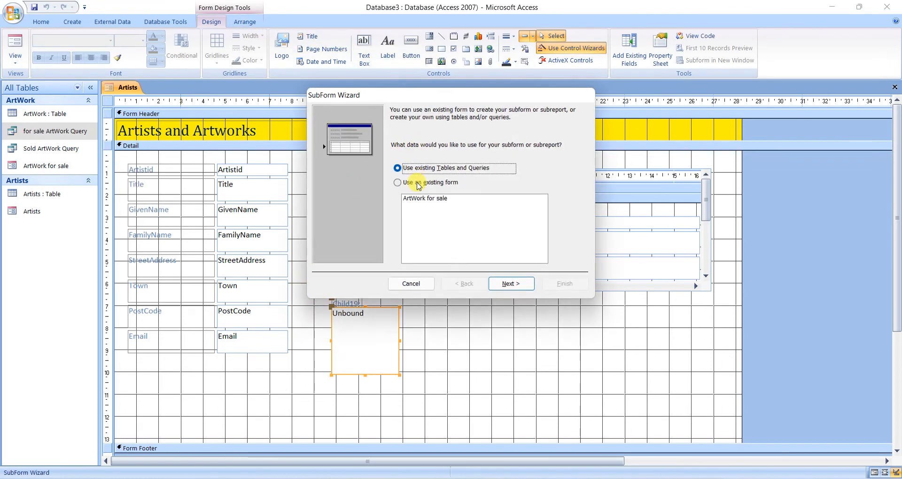
{"action": "left_click", "coordinate": [509, 284]}
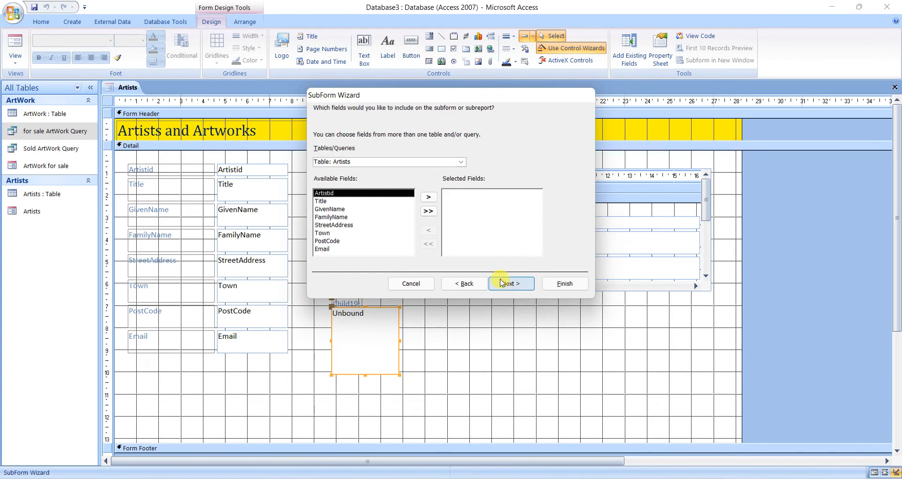
{"action": "left_click", "coordinate": [461, 162]}
{"action": "left_click", "coordinate": [459, 194]}
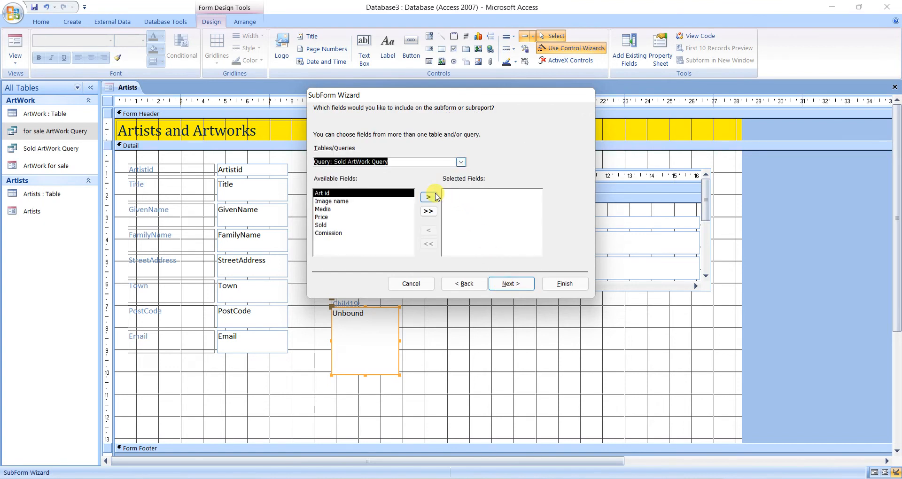
{"action": "left_click", "coordinate": [428, 211]}
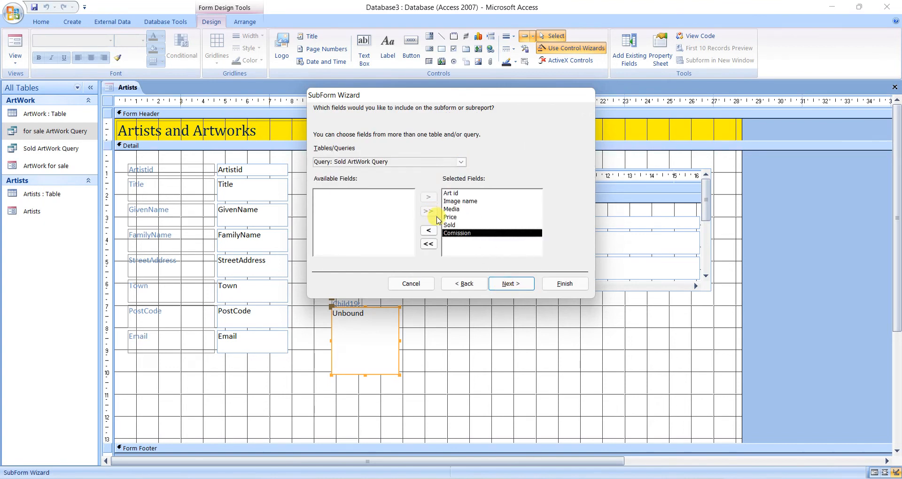
Try defining the sold art work subform's link manually by matching the form field Artistid to the subform field Artist id.
{"action": "left_click", "coordinate": [502, 286]}
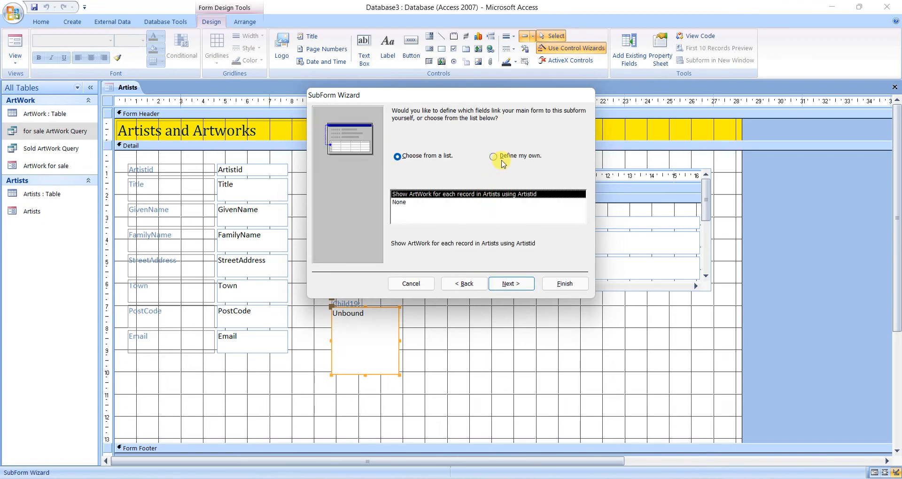
{"action": "left_click", "coordinate": [510, 283]}
{"action": "left_click", "coordinate": [462, 275]}
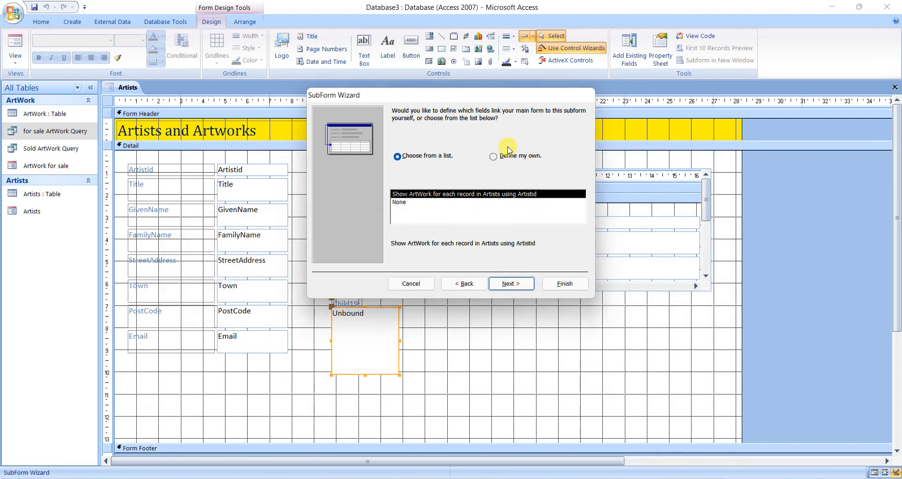
{"action": "left_click", "coordinate": [508, 157]}
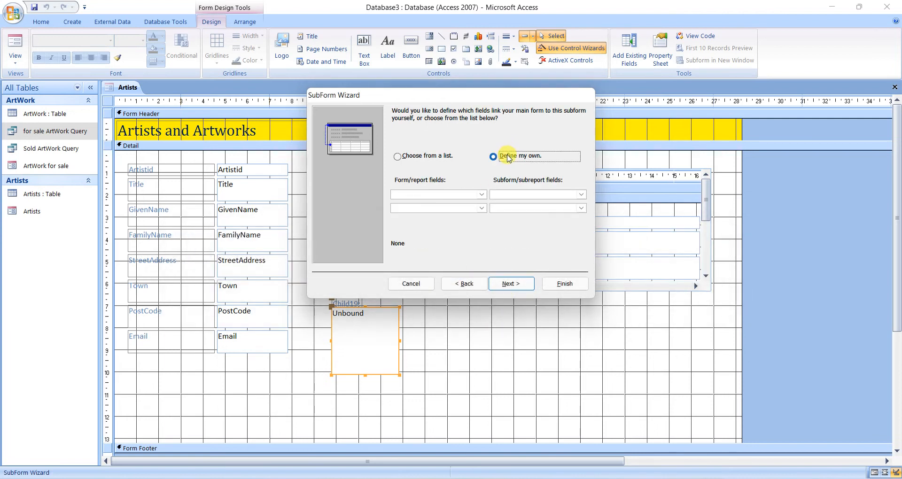
{"action": "left_click", "coordinate": [481, 195]}
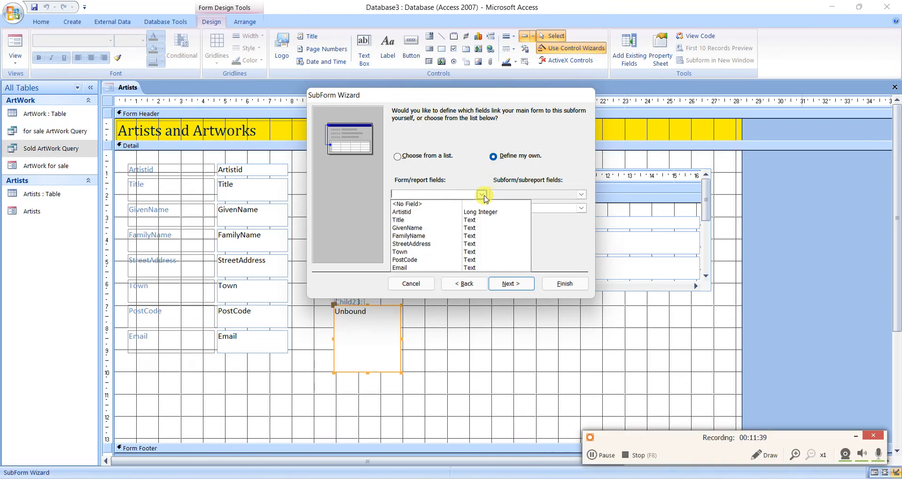
{"action": "left_click", "coordinate": [458, 212]}
{"action": "left_click", "coordinate": [580, 195]}
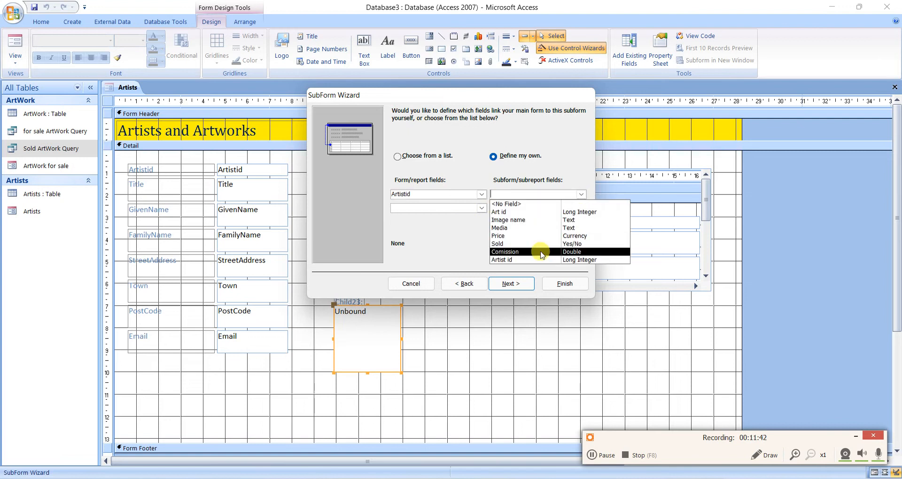
{"action": "left_click", "coordinate": [538, 261]}
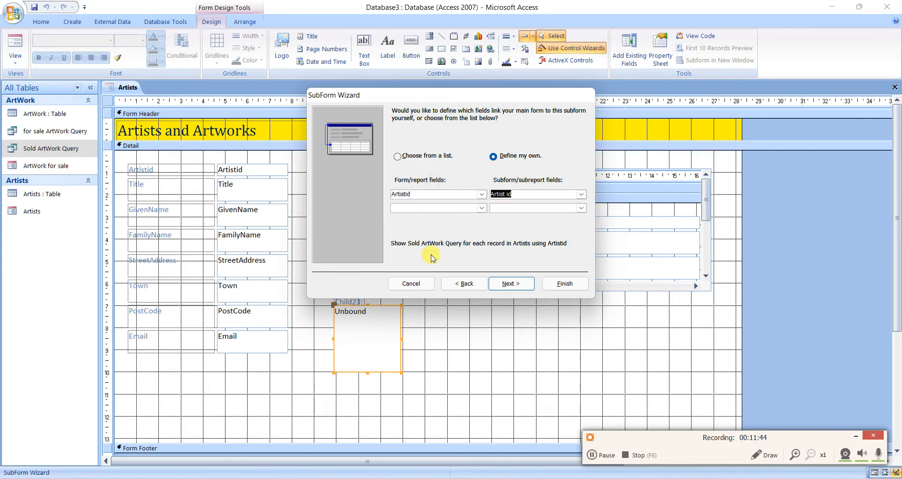
Recheck the selected fields and link the subform with the listed option Show Sold ArtWork Query for each record in Artists using Artistid.
{"action": "left_click", "coordinate": [448, 283]}
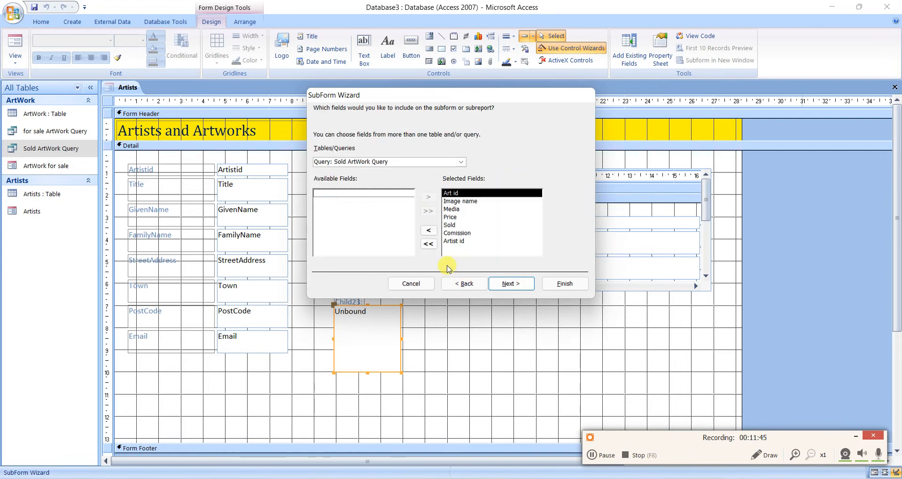
{"action": "left_click", "coordinate": [507, 283]}
{"action": "left_click", "coordinate": [423, 155]}
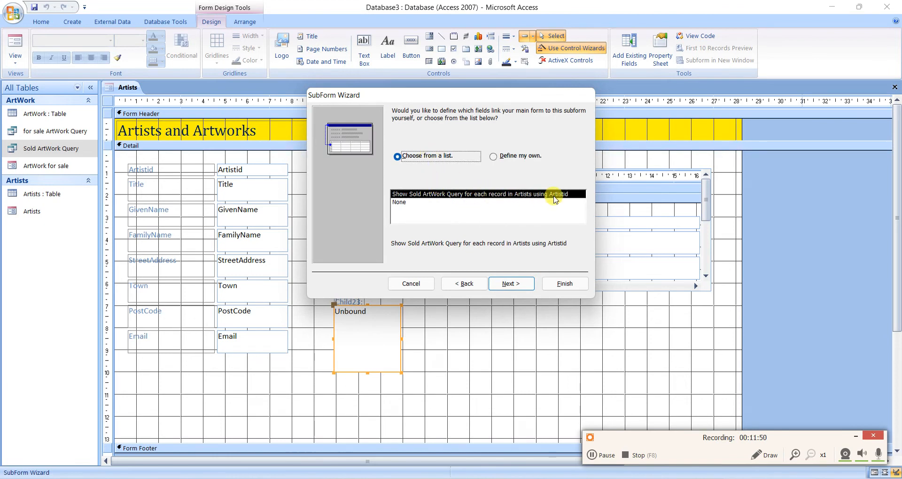
{"action": "left_click", "coordinate": [506, 284]}
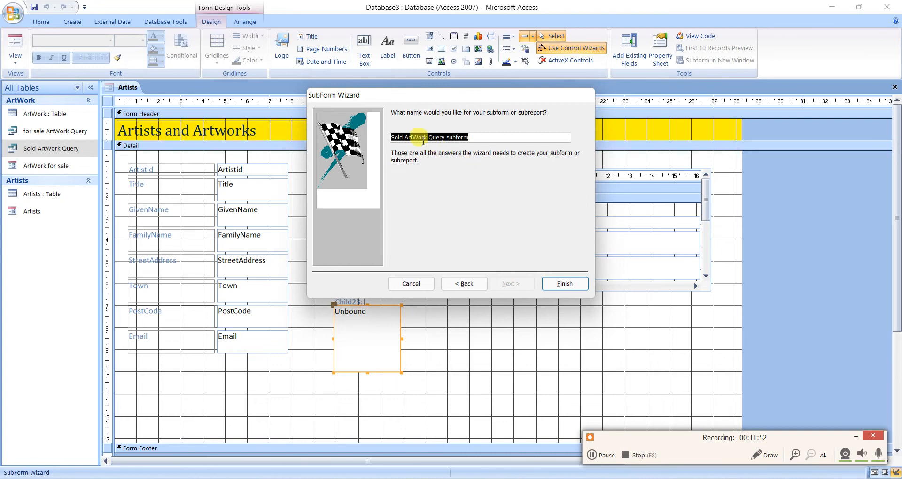
Name the second subform Sold ArtWork and finish creating it.
{"action": "left_click_drag", "start_coordinate": [428, 137], "coordinate": [494, 137]}
{"action": "key", "text": "BackSpace"}
{"action": "left_click", "coordinate": [544, 280]}
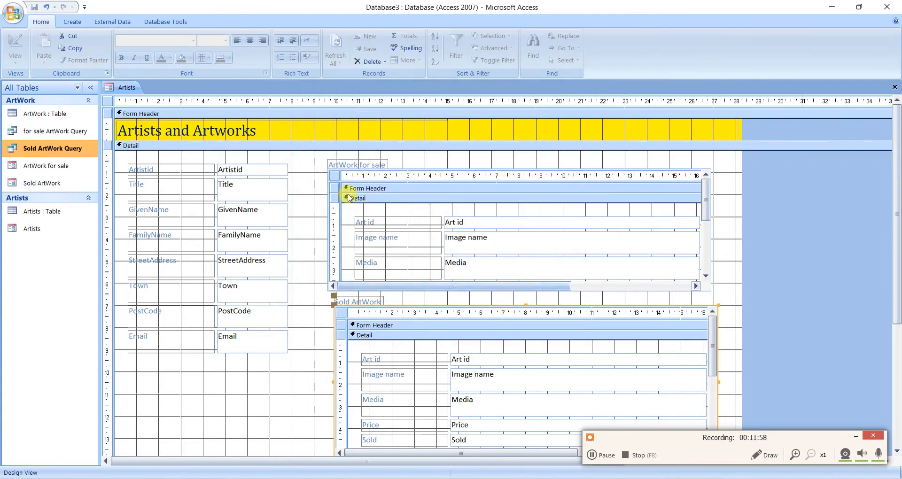
{"action": "left_click", "coordinate": [297, 242]}
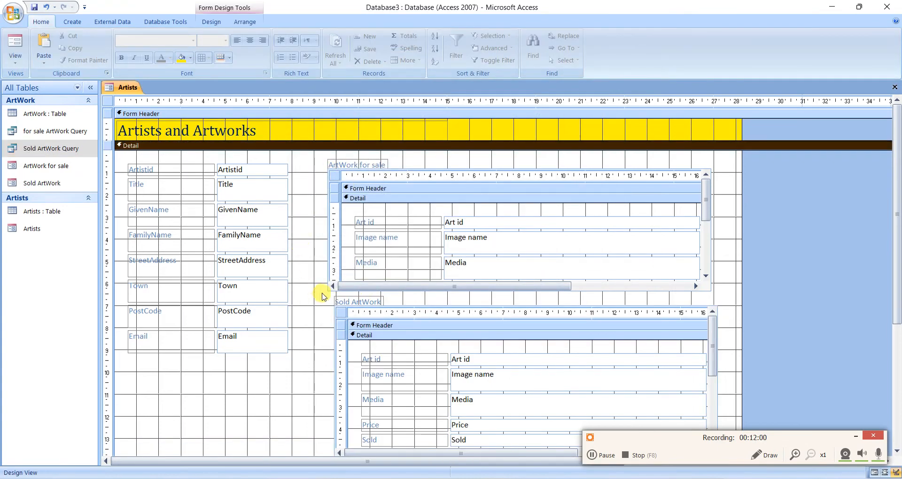
{"action": "left_click", "coordinate": [855, 436]}
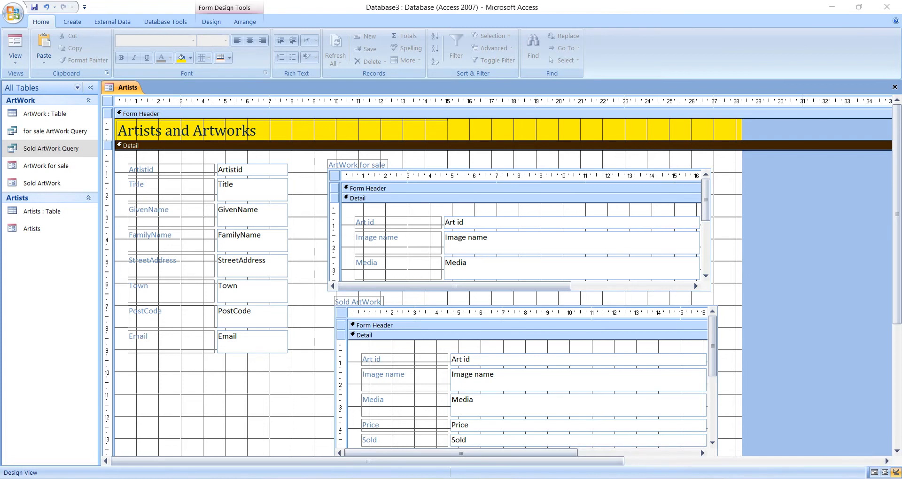
Preview the form in Form View, and narrow the Art id and Media columns of the ArtWork for sale subform in Layout View.
{"action": "left_click_drag", "start_coordinate": [891, 308], "coordinate": [896, 336]}
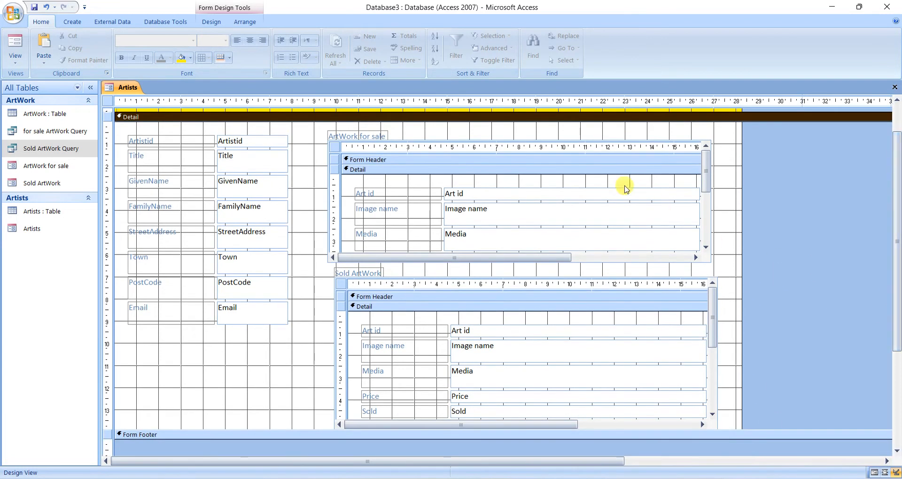
{"action": "left_click", "coordinate": [15, 43]}
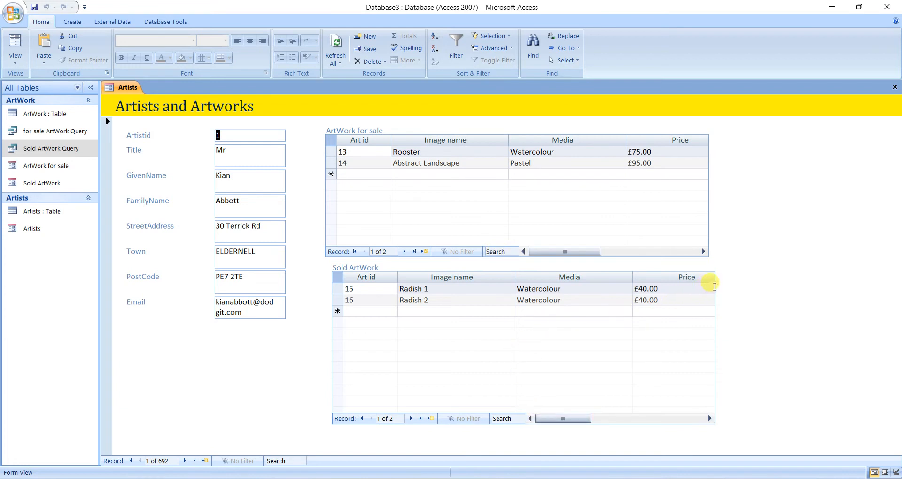
{"action": "left_click", "coordinate": [15, 58]}
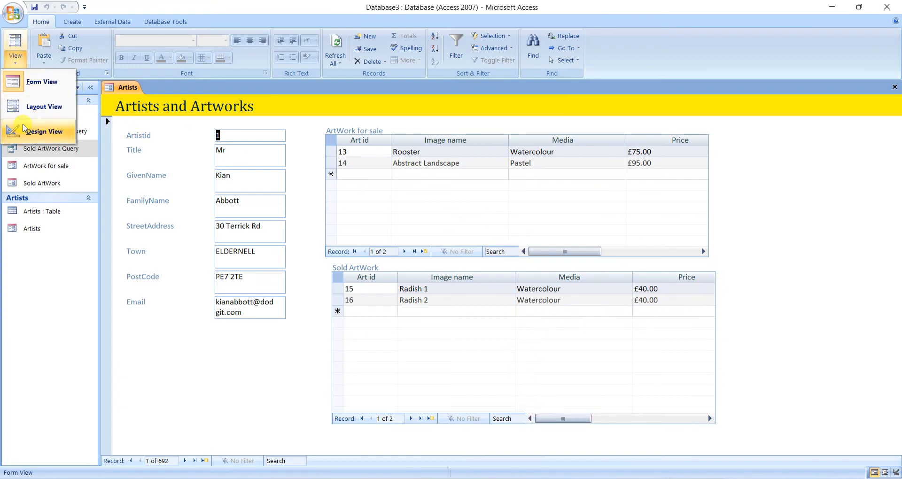
{"action": "left_click", "coordinate": [29, 109]}
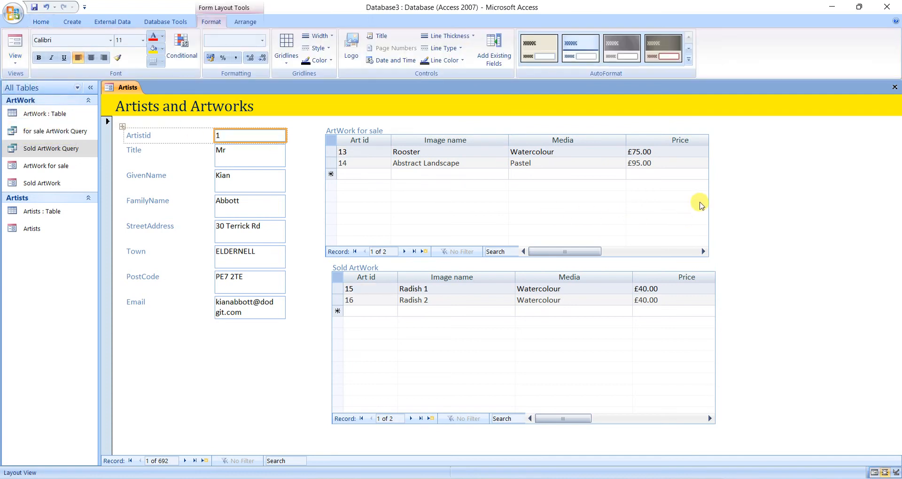
{"action": "left_click", "coordinate": [359, 140]}
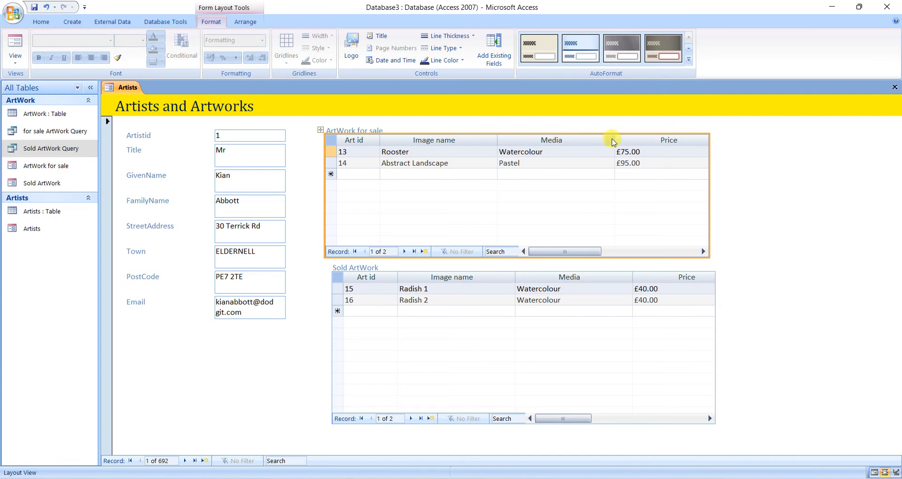
{"action": "left_click_drag", "start_coordinate": [614, 140], "coordinate": [588, 140]}
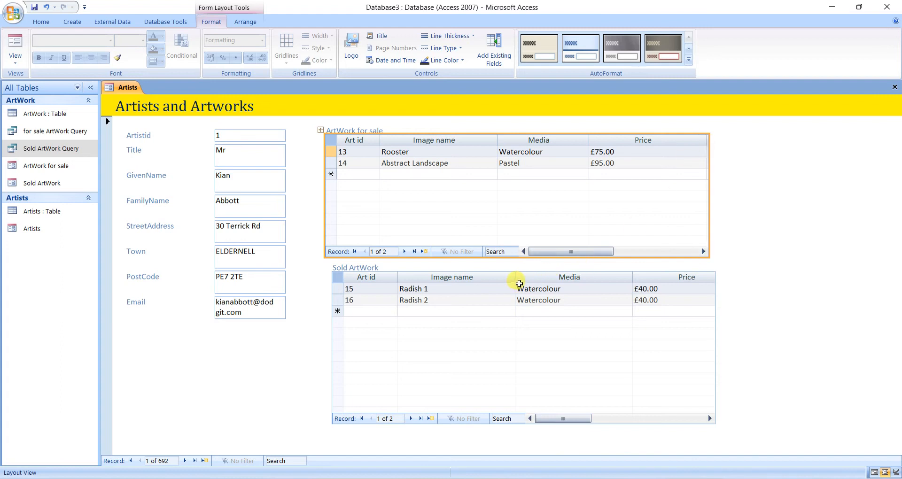
Narrow the Image name, Media and Price columns of the Sold ArtWork subform and widen the subform to include the Comission column.
{"action": "left_click_drag", "start_coordinate": [517, 274], "coordinate": [479, 275]}
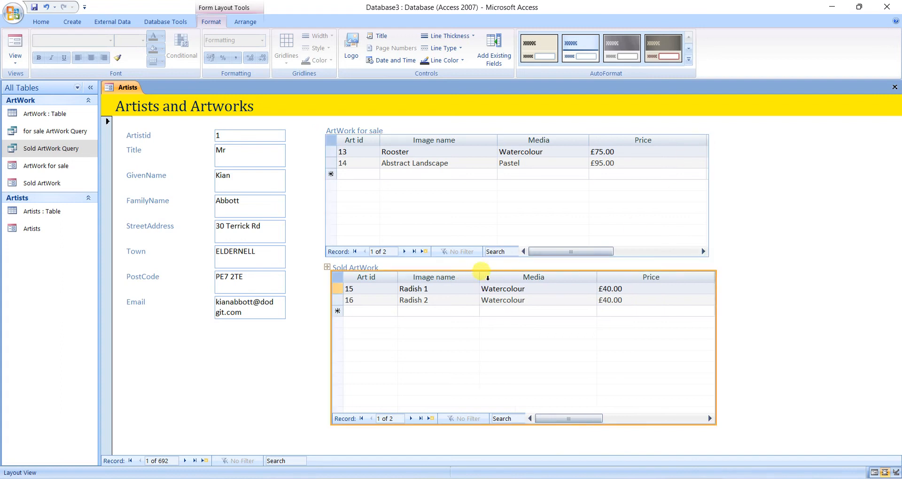
{"action": "left_click_drag", "start_coordinate": [597, 278], "coordinate": [583, 276]}
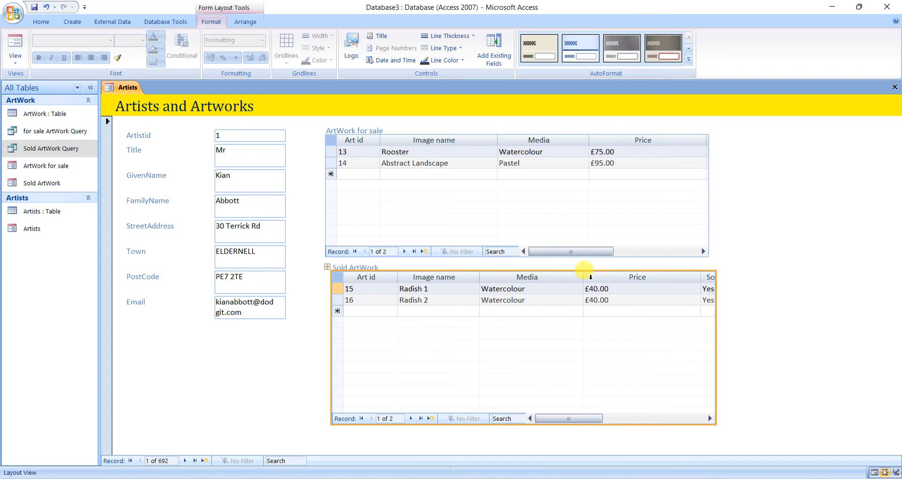
{"action": "left_click_drag", "start_coordinate": [716, 299], "coordinate": [812, 298]}
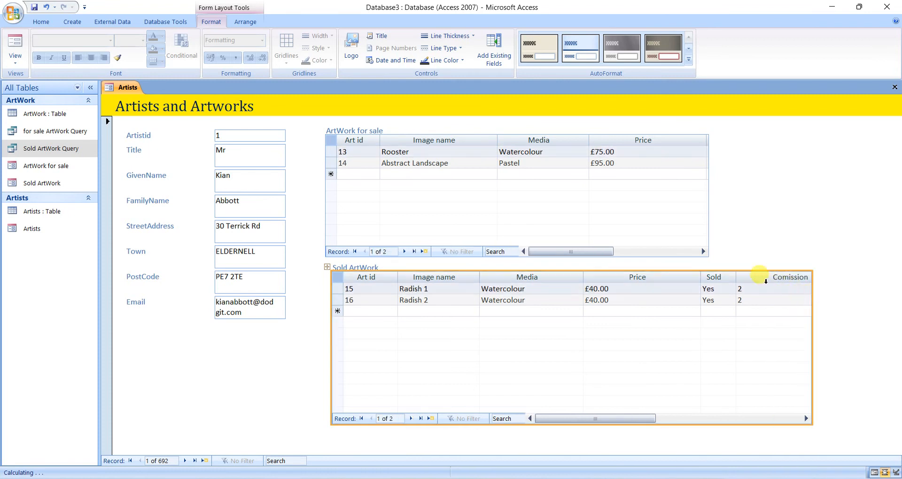
{"action": "left_click_drag", "start_coordinate": [700, 276], "coordinate": [639, 276]}
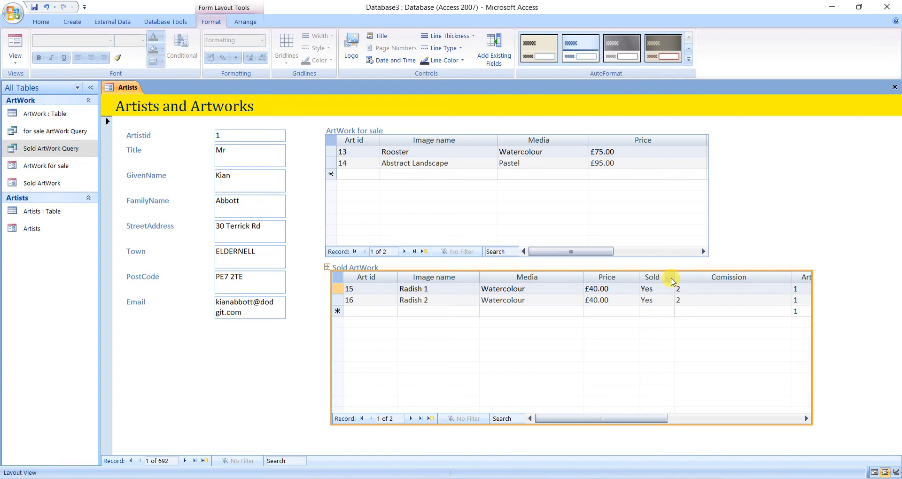
{"action": "left_click_drag", "start_coordinate": [811, 286], "coordinate": [767, 287]}
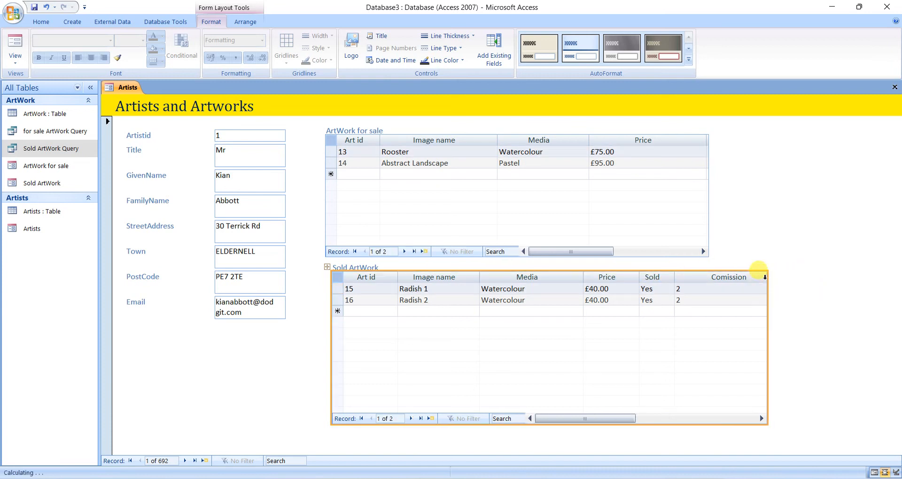
Readjust the Image name column in the Sold ArtWork subform to a slightly wider width, about the same as the Media column.
{"action": "left_click", "coordinate": [719, 277]}
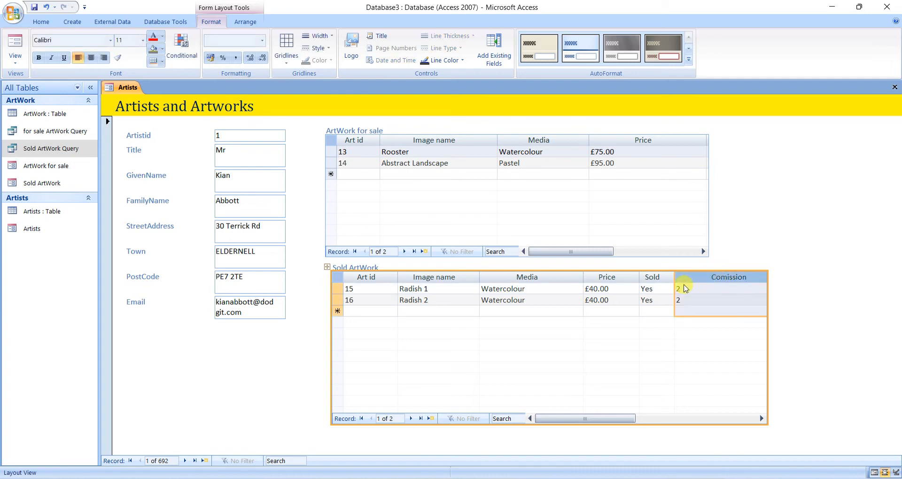
{"action": "left_click", "coordinate": [685, 288]}
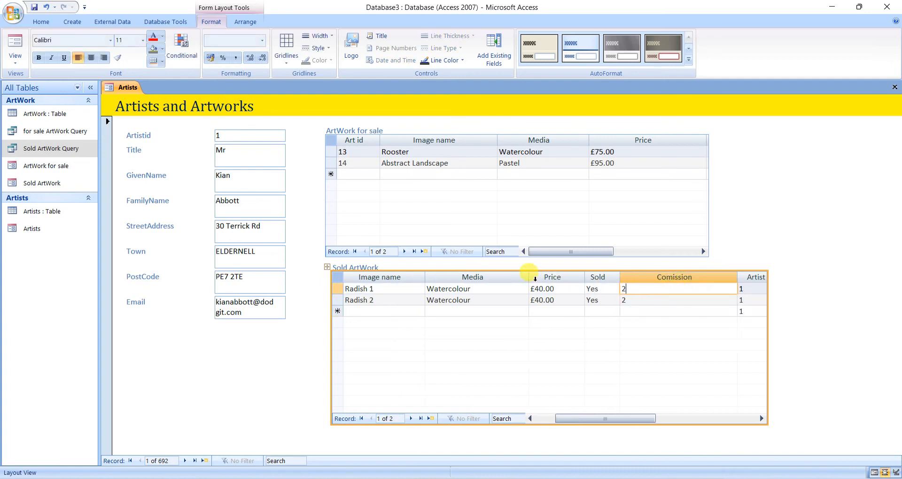
{"action": "left_click", "coordinate": [408, 288]}
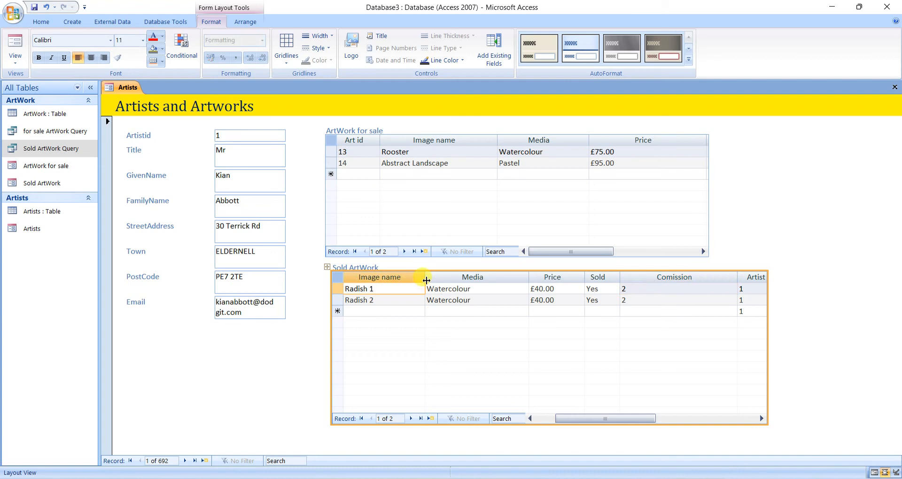
{"action": "left_click_drag", "start_coordinate": [425, 278], "coordinate": [492, 278]}
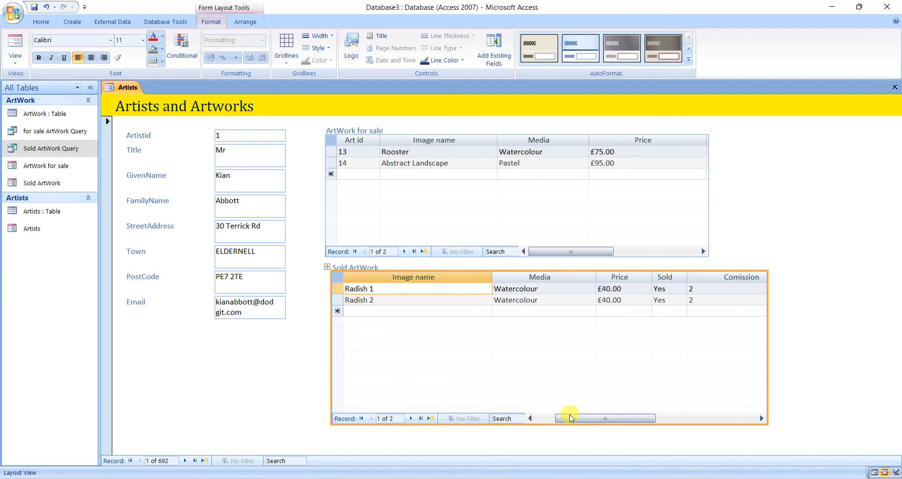
{"action": "left_click_drag", "start_coordinate": [569, 415], "coordinate": [540, 417]}
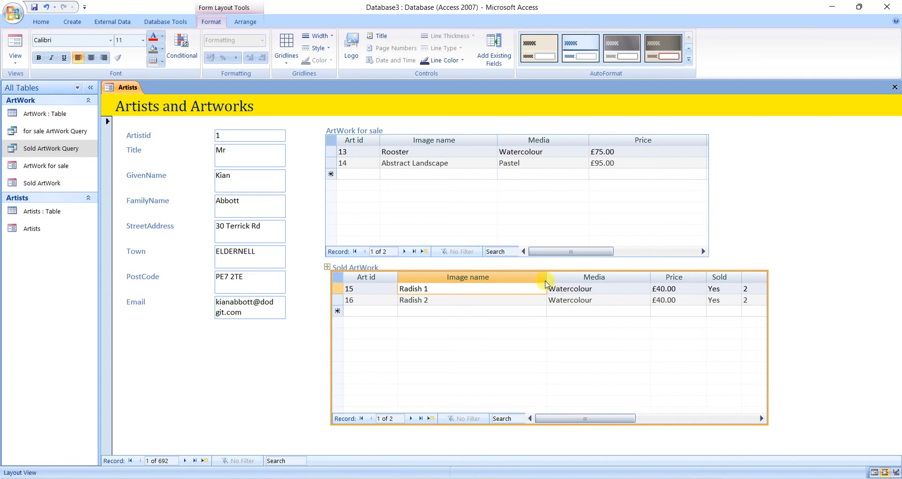
{"action": "left_click_drag", "start_coordinate": [547, 278], "coordinate": [503, 278]}
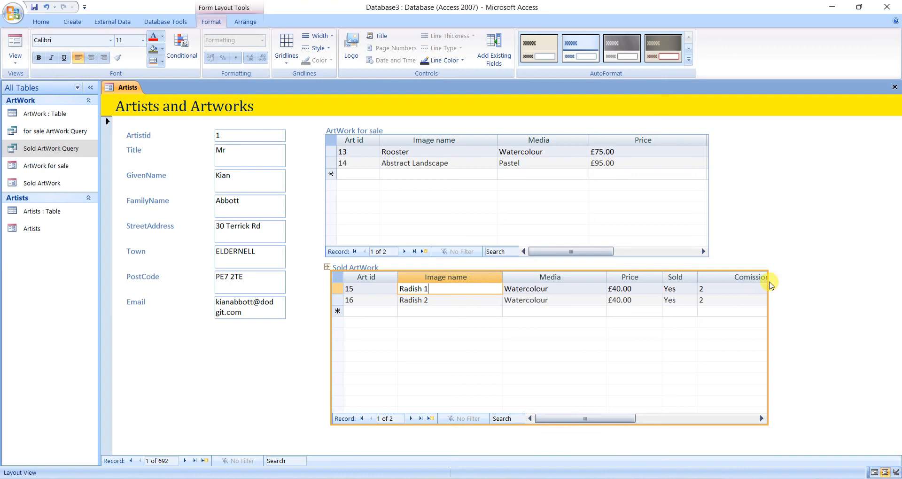
Narrow the Comission column and fit the Sold ArtWork subform's width so it ends just after that column.
{"action": "left_click", "coordinate": [721, 313]}
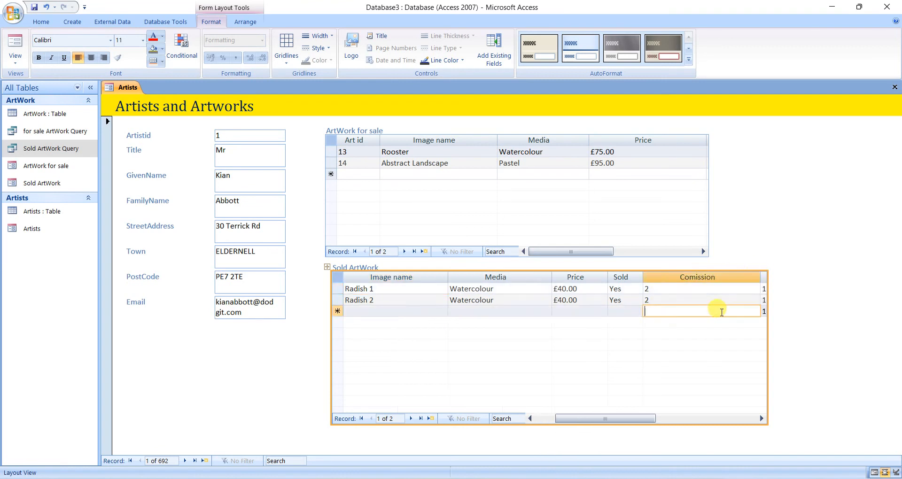
{"action": "left_click_drag", "start_coordinate": [760, 276], "coordinate": [710, 276]}
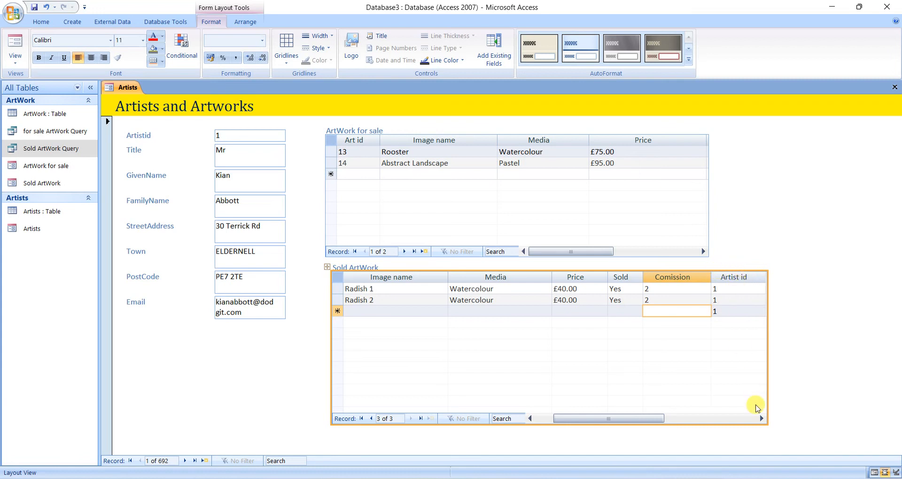
{"action": "mouse_move", "coordinate": [766, 379]}
{"action": "left_mouse_down"}
{"action": "mouse_move", "coordinate": [709, 376]}
{"action": "mouse_move", "coordinate": [712, 384]}
{"action": "mouse_move", "coordinate": [708, 377]}
{"action": "mouse_move", "coordinate": [754, 376]}
{"action": "left_mouse_up"}
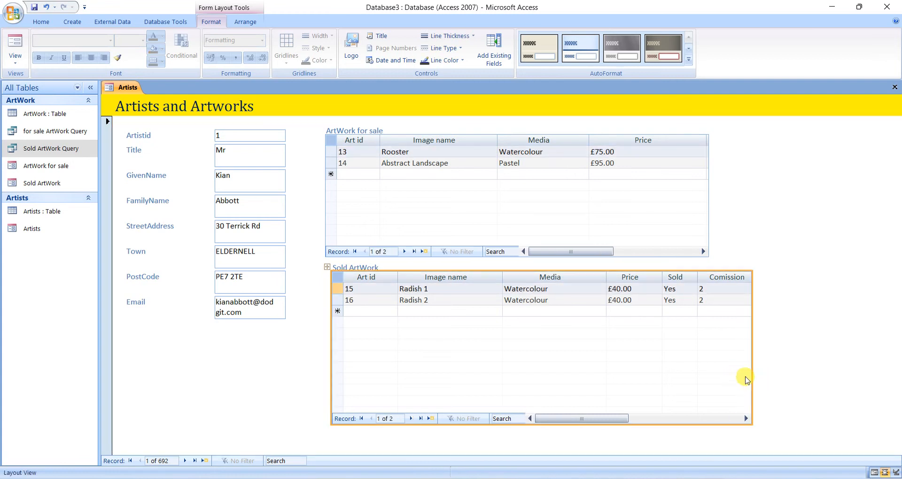
{"action": "left_click_drag", "start_coordinate": [751, 373], "coordinate": [761, 372]}
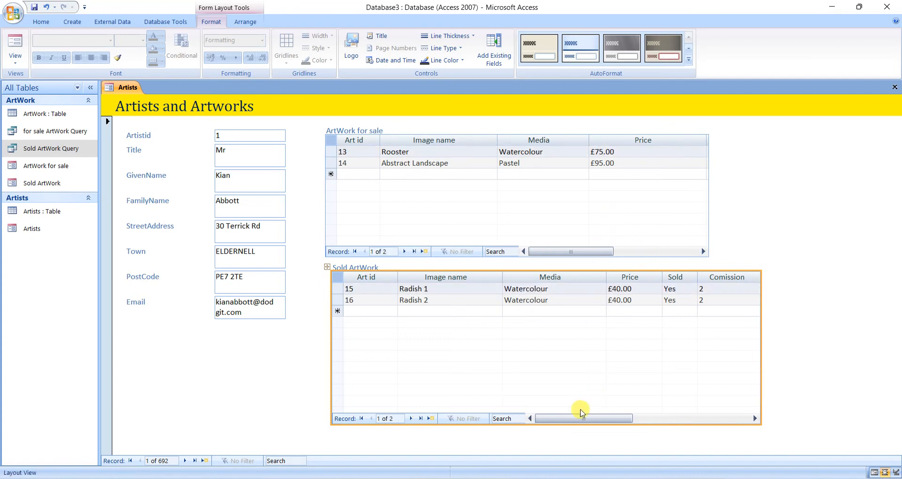
In Design View, set the Navigation Buttons property of the ArtWork for sale subform's form to No.
{"action": "left_click", "coordinate": [15, 59]}
{"action": "left_click", "coordinate": [28, 107]}
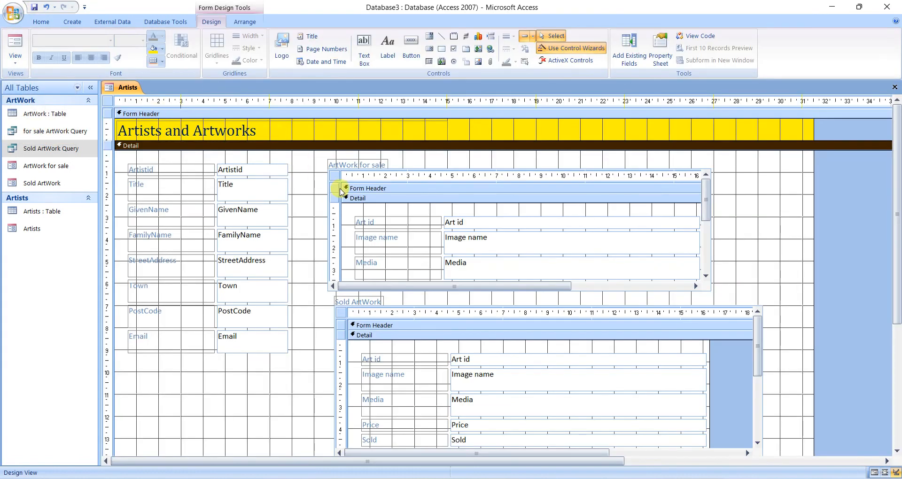
{"action": "left_click", "coordinate": [334, 178]}
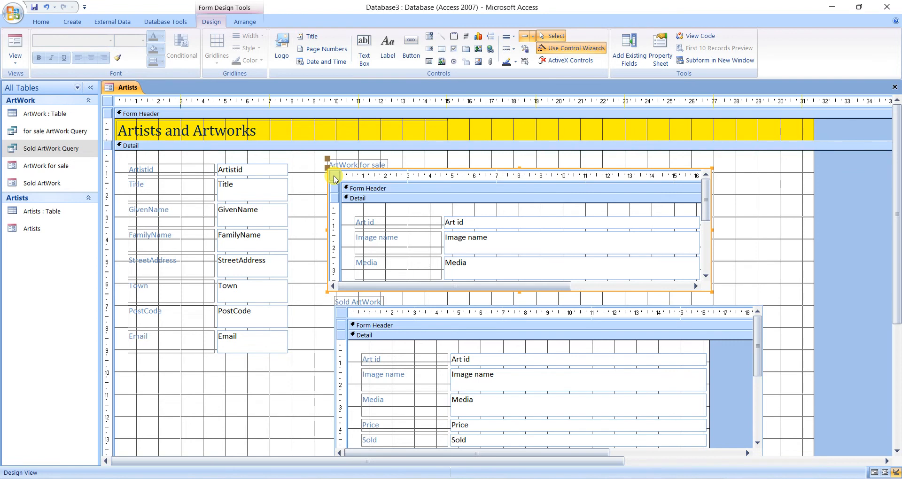
{"action": "left_click", "coordinate": [334, 177]}
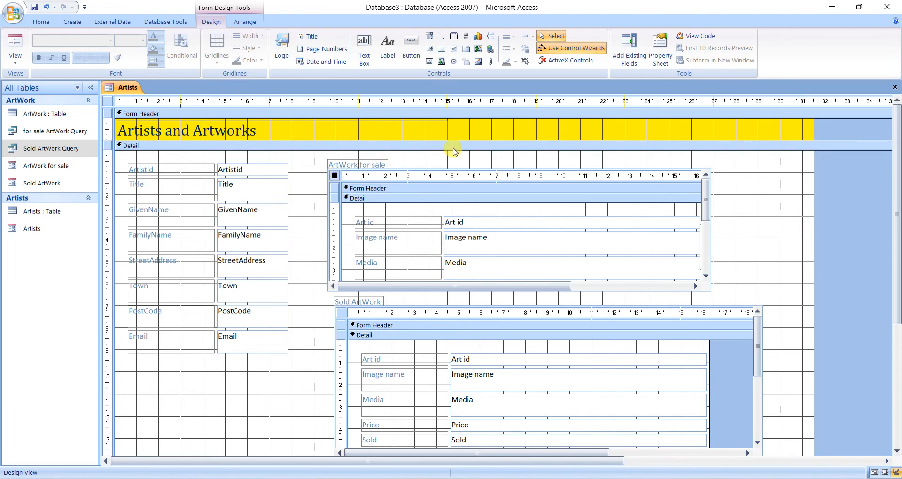
{"action": "left_click", "coordinate": [663, 64]}
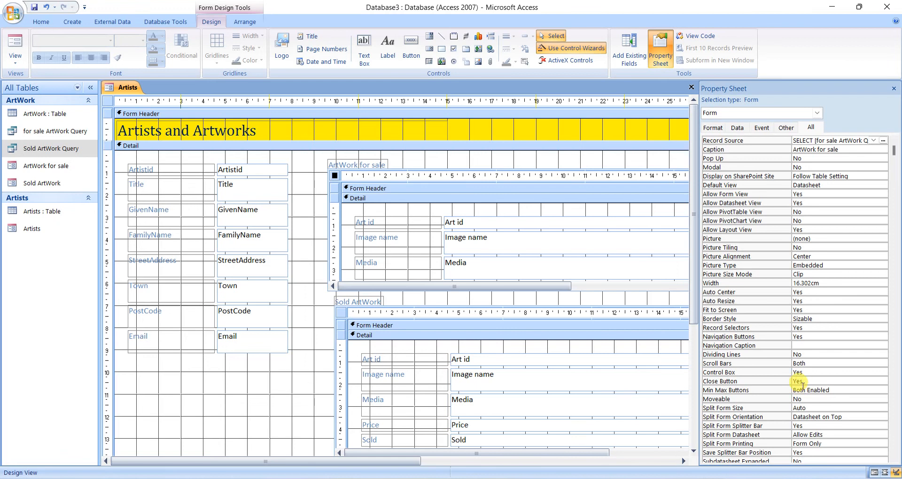
{"action": "left_click", "coordinate": [797, 337]}
{"action": "left_click", "coordinate": [883, 337]}
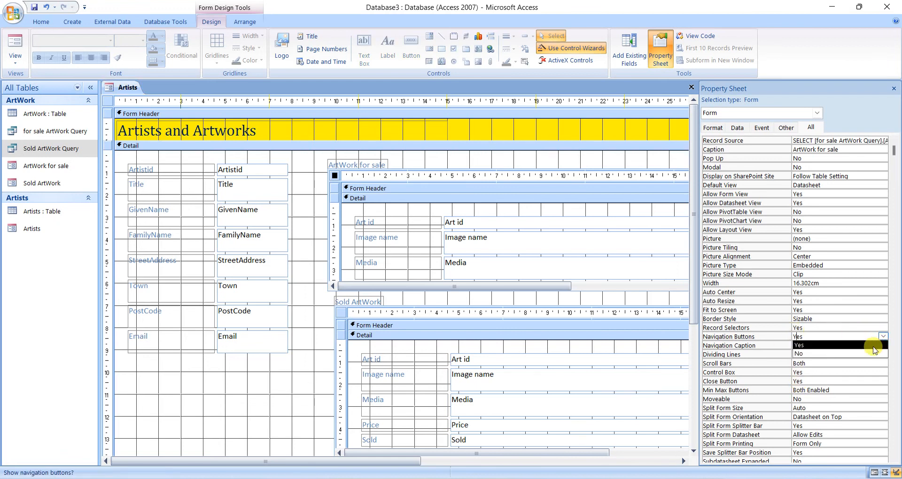
{"action": "left_click", "coordinate": [869, 354]}
Set the ArtWork for sale form's Record Selectors to No and its Scroll Bars to Neither.
{"action": "left_click", "coordinate": [868, 327]}
{"action": "left_click", "coordinate": [883, 327]}
{"action": "left_click", "coordinate": [867, 346]}
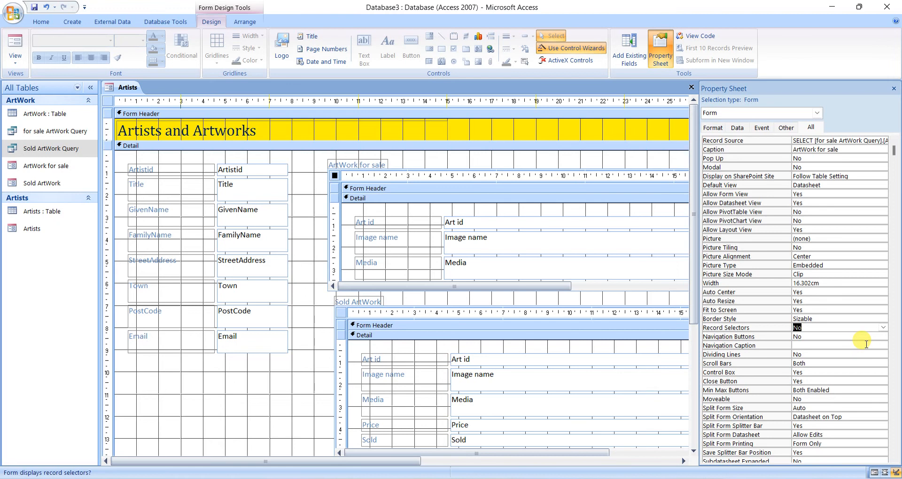
{"action": "left_click", "coordinate": [846, 363]}
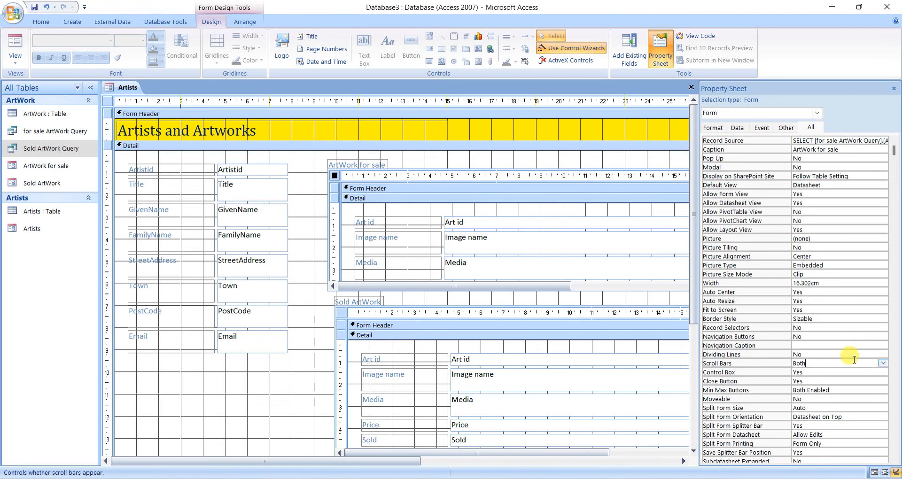
{"action": "left_click", "coordinate": [882, 363]}
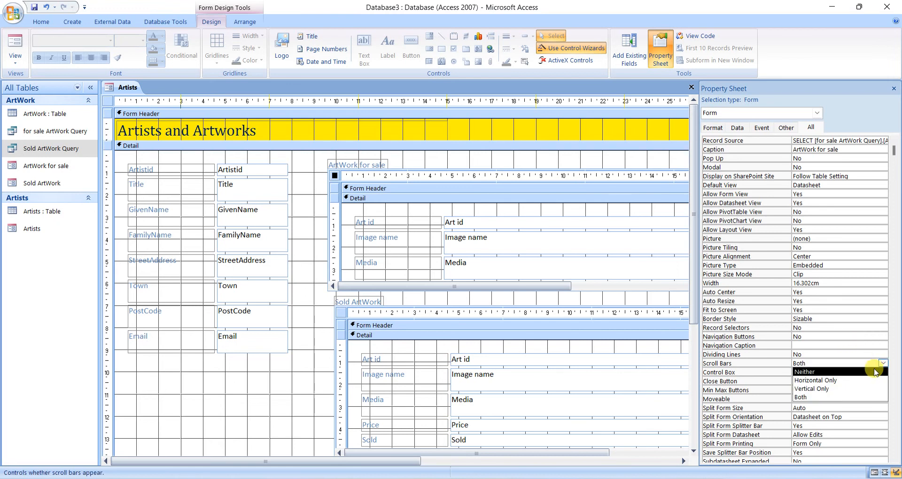
{"action": "left_click", "coordinate": [874, 372]}
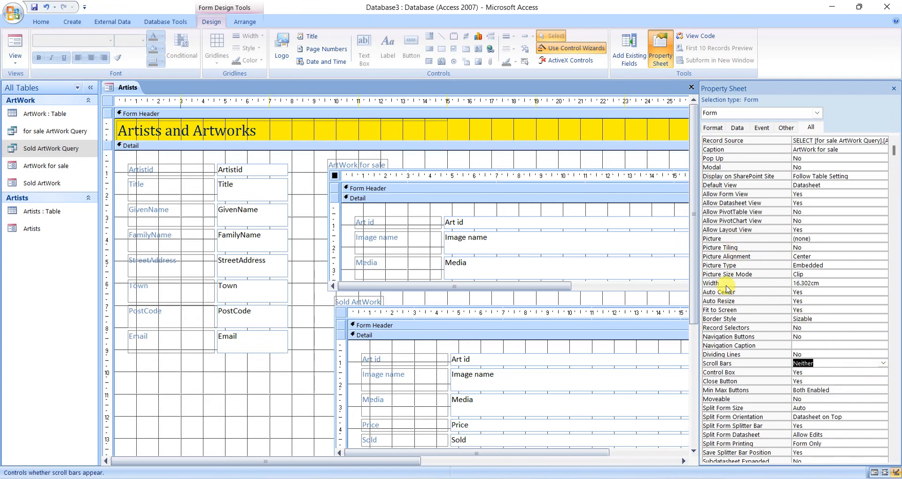
{"action": "scroll", "coordinate": [727, 311], "scroll_direction": "down", "scroll_amount": 2}
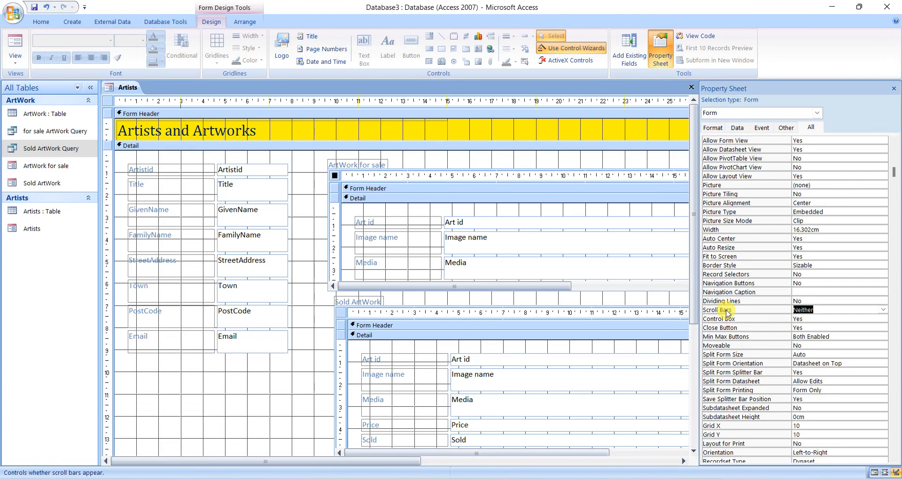
{"action": "scroll", "coordinate": [726, 310], "scroll_direction": "down", "scroll_amount": 1}
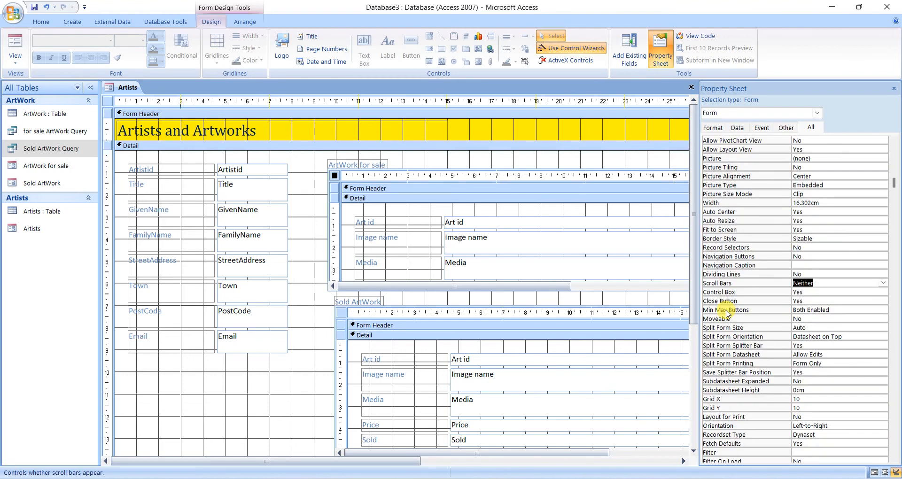
Set Allow Additions, Allow Deletions and Allow Edits to No for the ArtWork for sale subform's form.
{"action": "scroll", "coordinate": [727, 312], "scroll_direction": "down", "scroll_amount": 1}
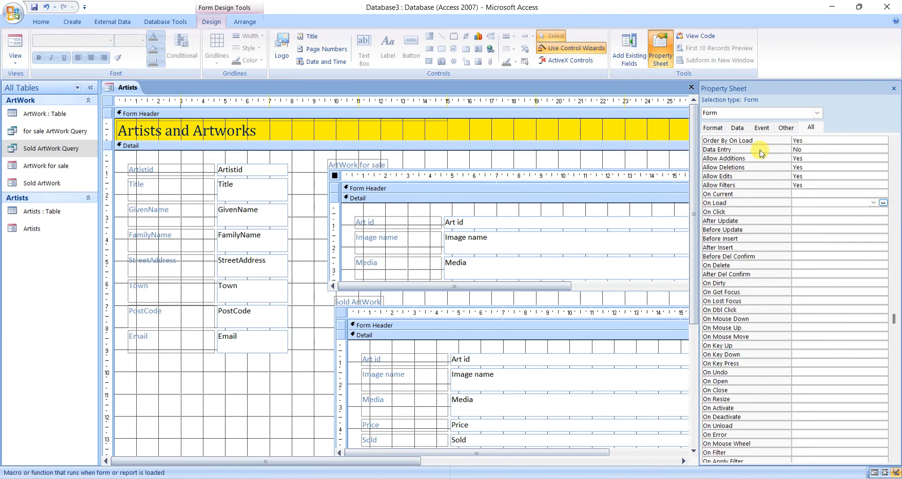
{"action": "left_click", "coordinate": [798, 148]}
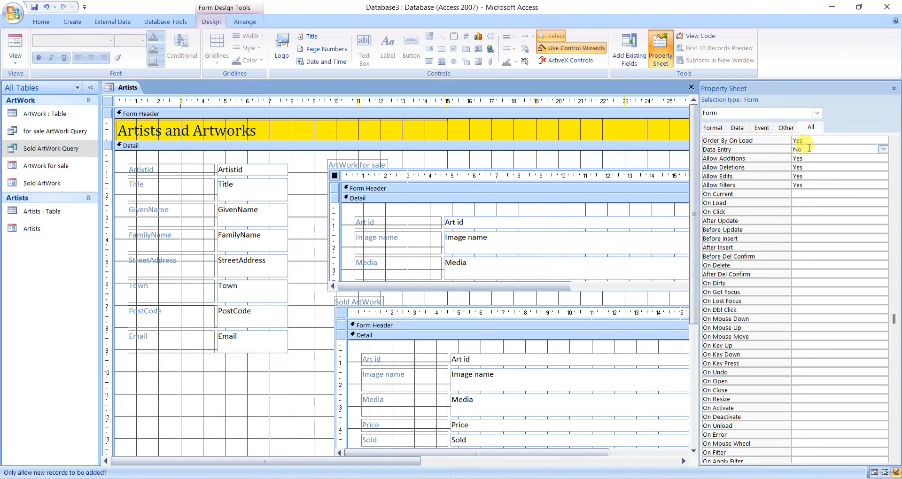
{"action": "left_click", "coordinate": [733, 127]}
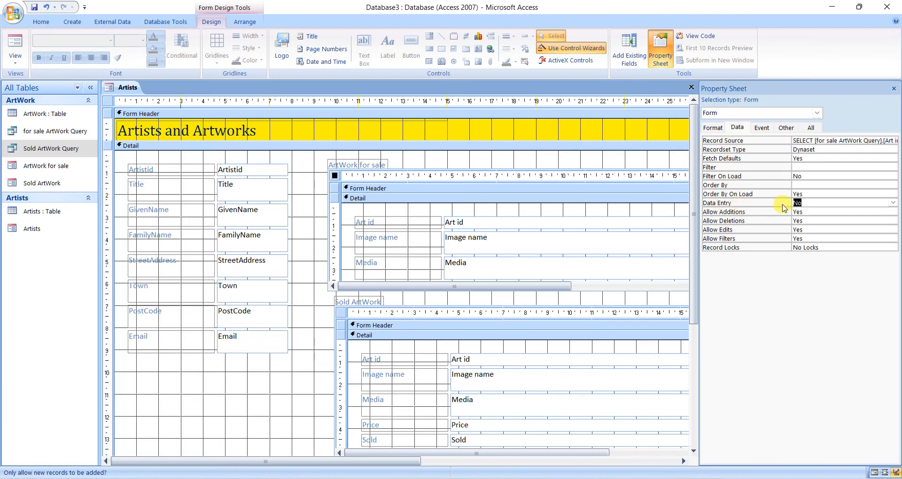
{"action": "left_click", "coordinate": [758, 224]}
{"action": "left_click", "coordinate": [893, 220]}
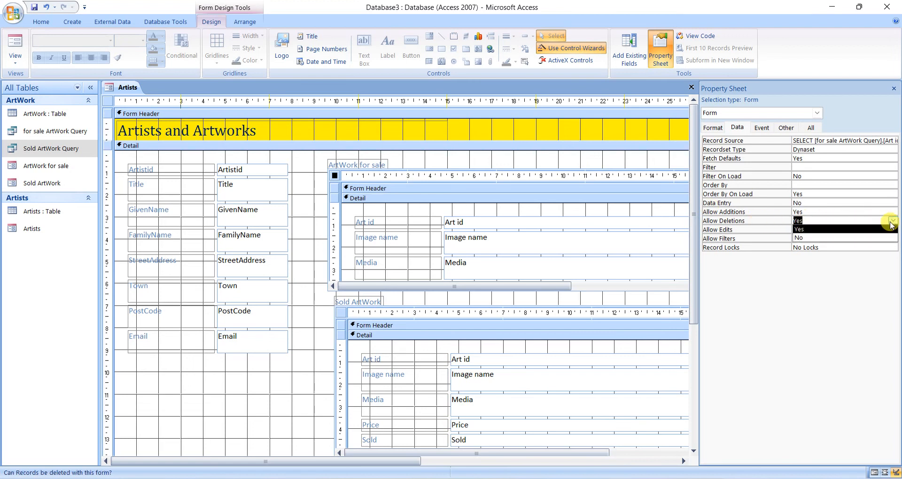
{"action": "left_click", "coordinate": [876, 238]}
{"action": "left_click", "coordinate": [885, 212]}
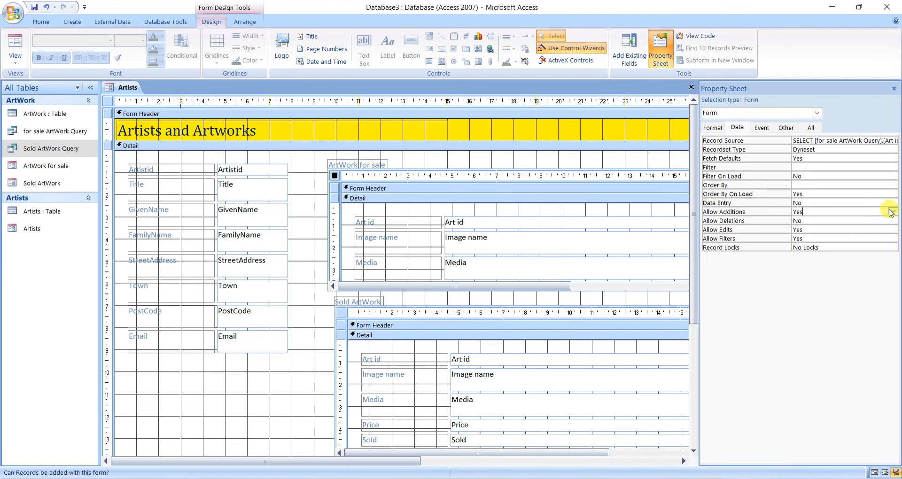
{"action": "left_click", "coordinate": [892, 212]}
{"action": "left_click", "coordinate": [886, 229]}
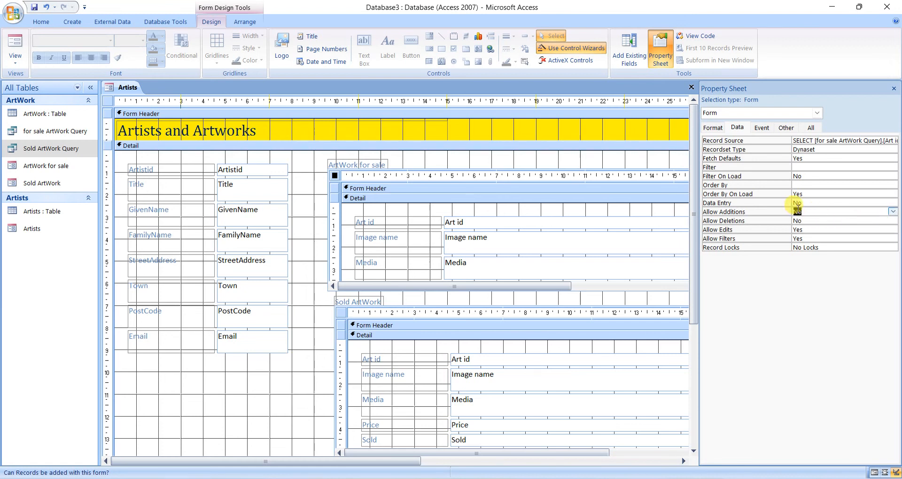
{"action": "left_click", "coordinate": [798, 229]}
{"action": "left_click", "coordinate": [892, 230]}
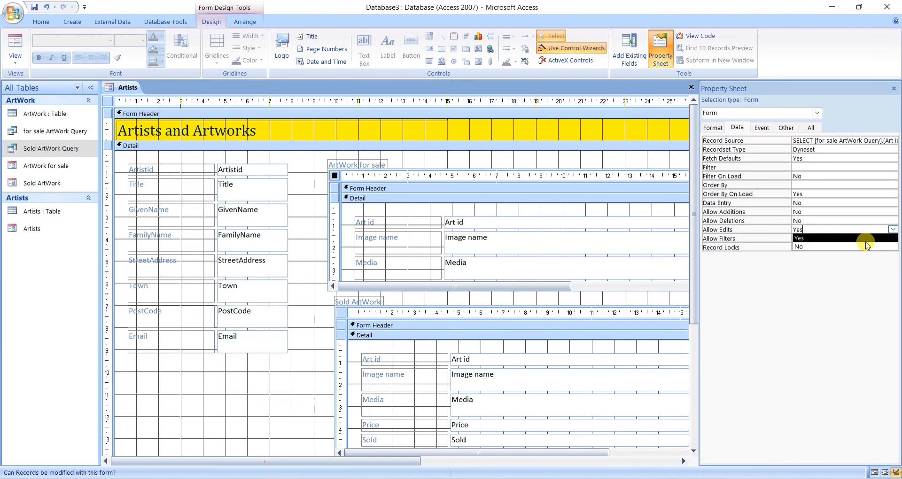
{"action": "left_click", "coordinate": [865, 245]}
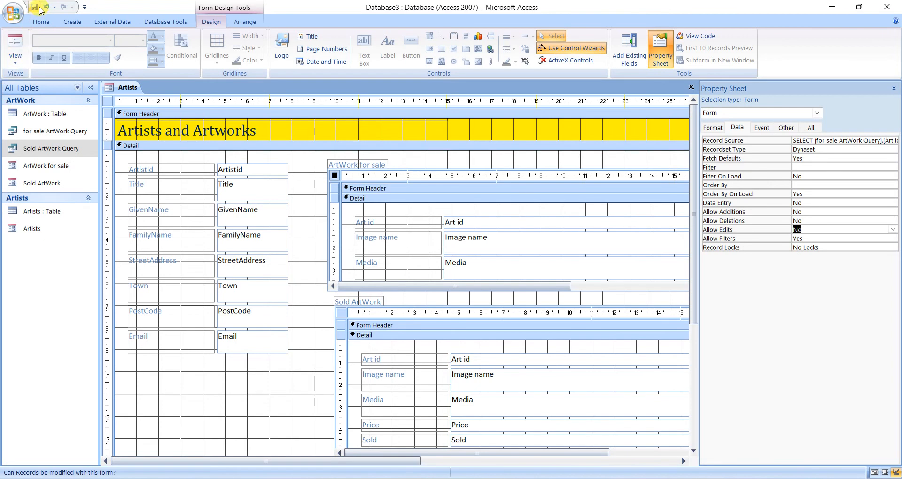
Check the ArtWork for sale subform in Form View, and return the Artists form to Design View.
{"action": "left_click", "coordinate": [15, 47]}
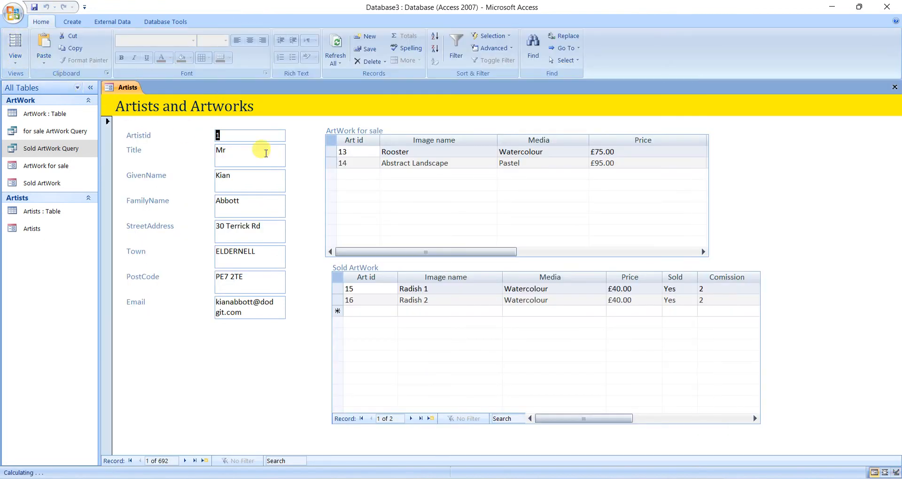
{"action": "left_click_drag", "start_coordinate": [374, 252], "coordinate": [355, 250]}
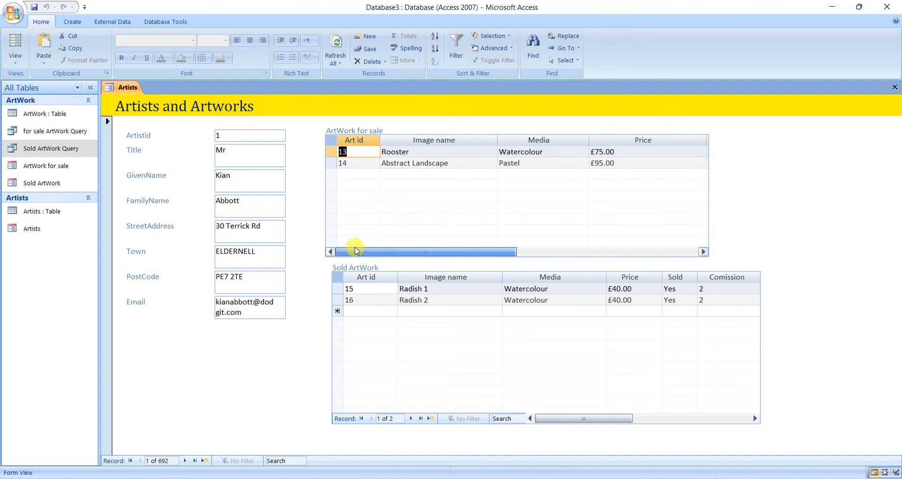
{"action": "left_click", "coordinate": [16, 59]}
{"action": "left_click", "coordinate": [29, 131]}
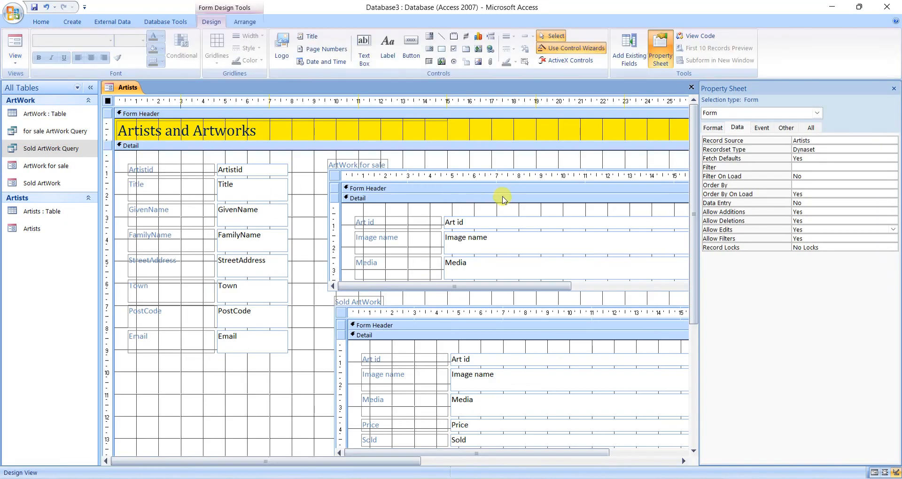
Select the Sold ArtWork subform's form and set its Allow Additions, Allow Deletions and Allow Edits to No.
{"action": "left_click", "coordinate": [342, 330]}
{"action": "left_click", "coordinate": [343, 329]}
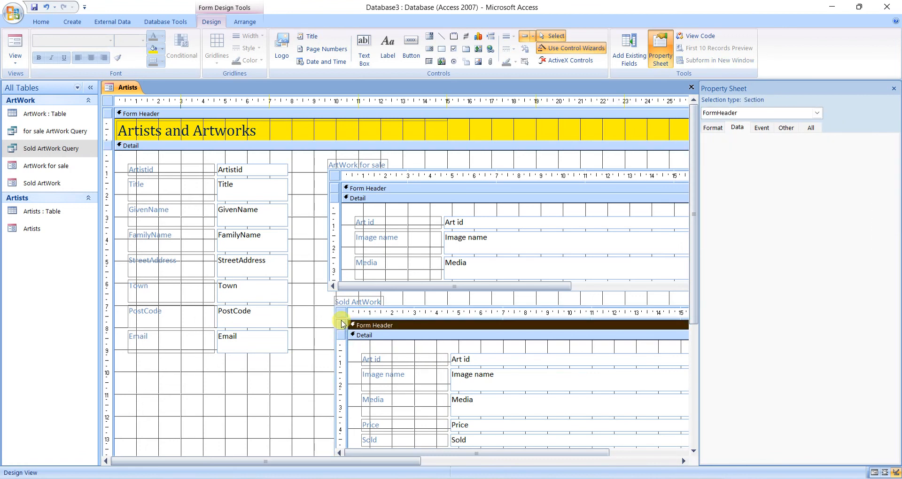
{"action": "left_click", "coordinate": [341, 312]}
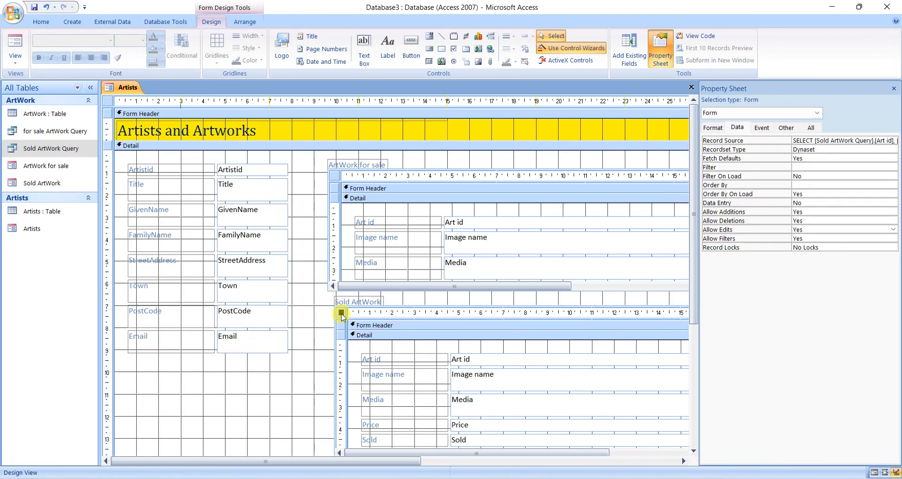
{"action": "left_click", "coordinate": [812, 211]}
{"action": "left_click", "coordinate": [892, 212]}
{"action": "left_click", "coordinate": [881, 230]}
{"action": "left_click", "coordinate": [892, 221]}
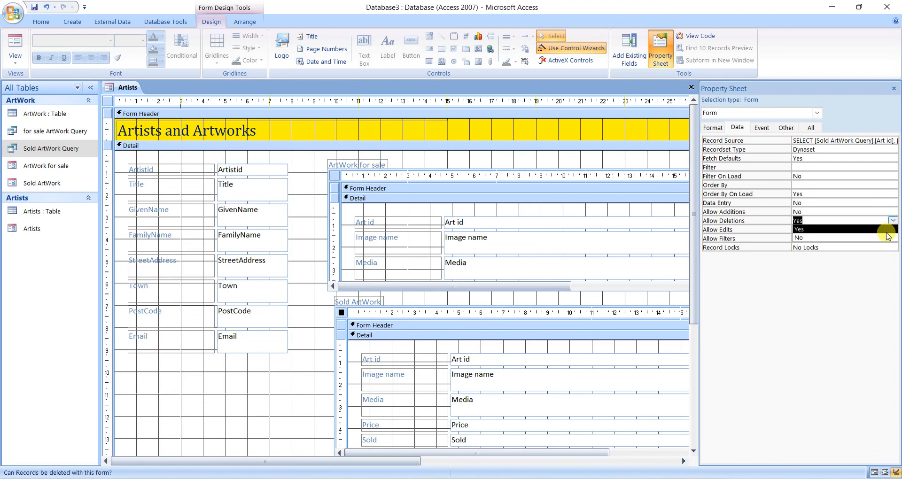
{"action": "left_click", "coordinate": [885, 238]}
{"action": "left_click", "coordinate": [892, 231]}
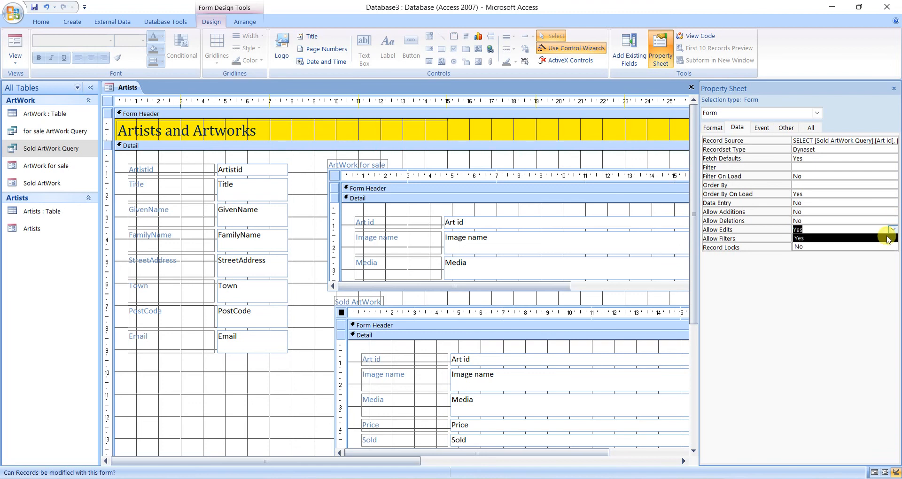
{"action": "left_click", "coordinate": [880, 249]}
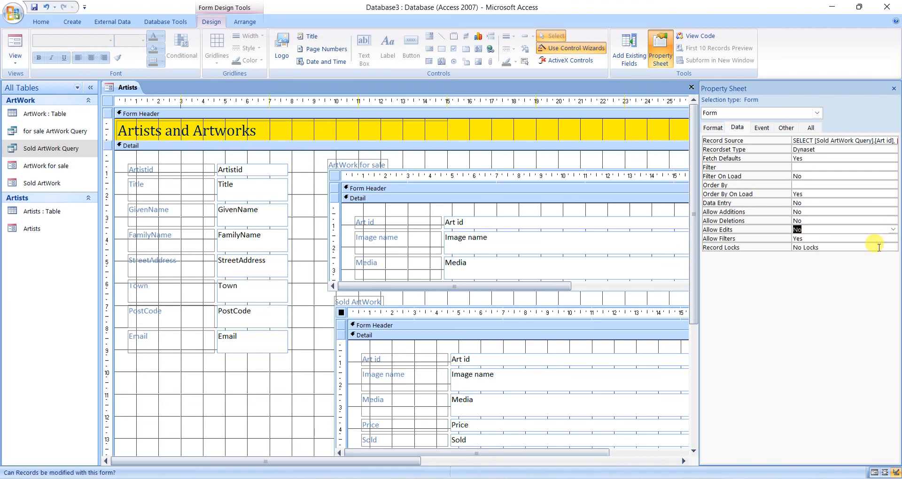
Set the Sold ArtWork form's Navigation Buttons to No and Scroll Bars to Neither, and close the Property Sheet.
{"action": "left_click", "coordinate": [712, 128]}
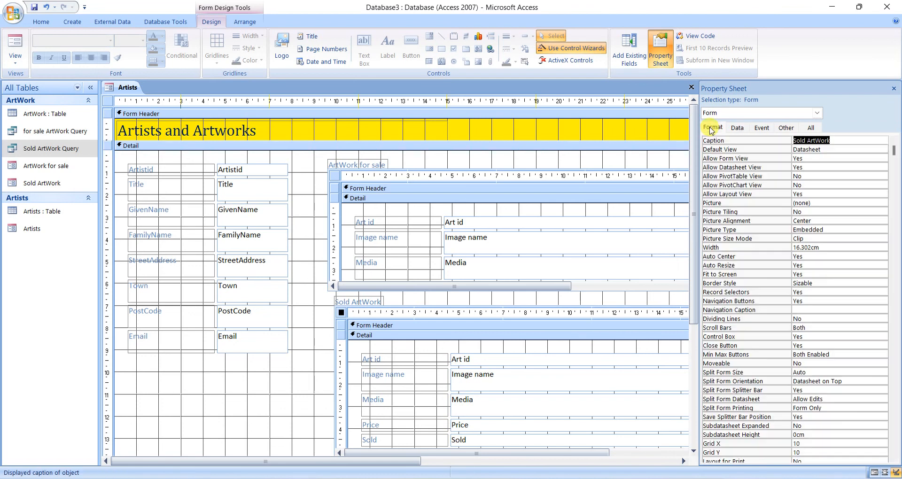
{"action": "left_click", "coordinate": [816, 300]}
{"action": "left_click", "coordinate": [882, 301]}
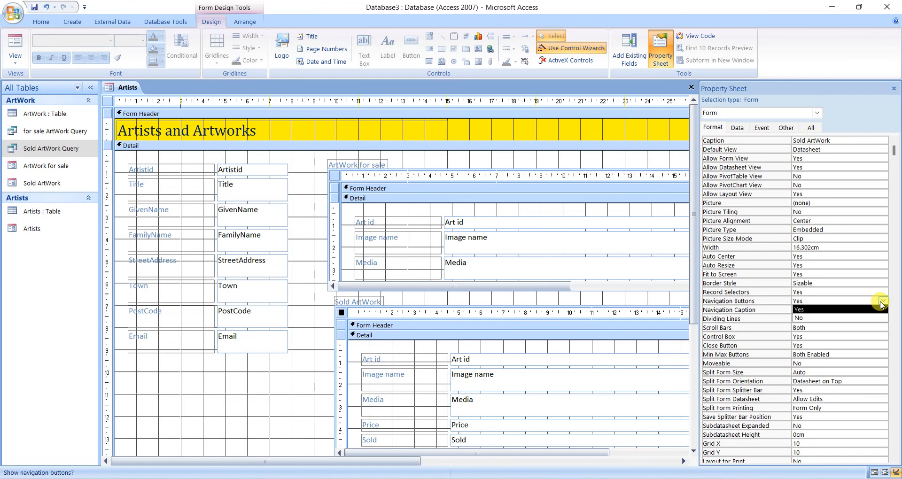
{"action": "left_click", "coordinate": [850, 319]}
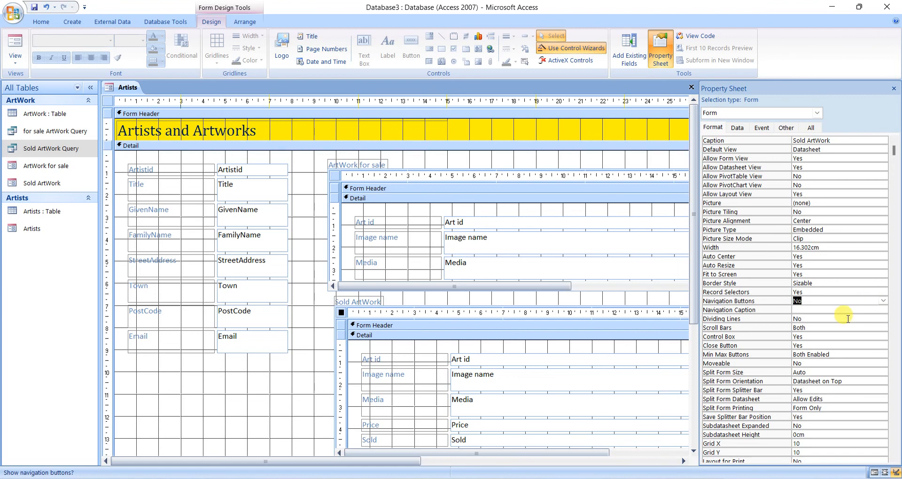
{"action": "left_click", "coordinate": [814, 292]}
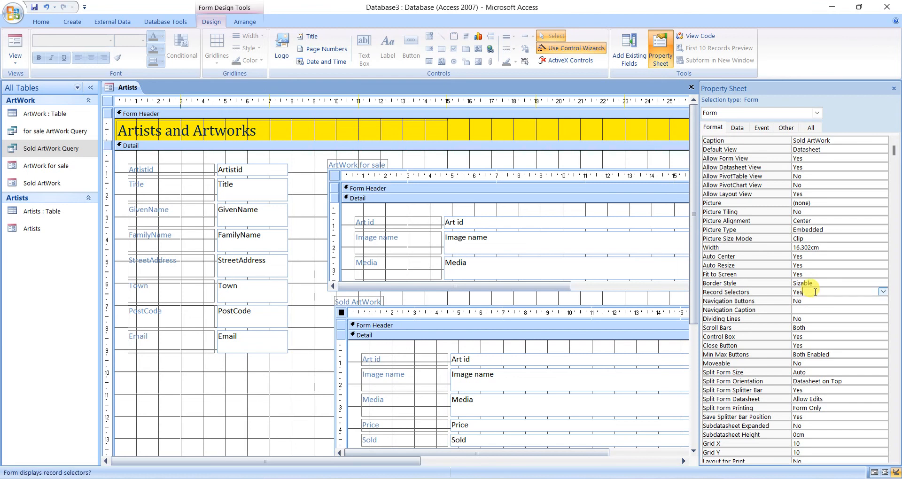
{"action": "left_click", "coordinate": [816, 327]}
{"action": "left_click", "coordinate": [882, 328]}
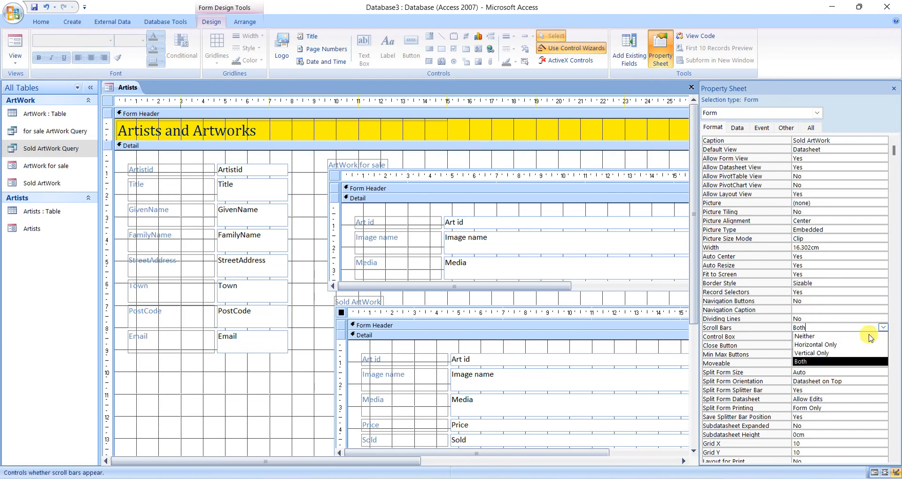
{"action": "left_click", "coordinate": [866, 339]}
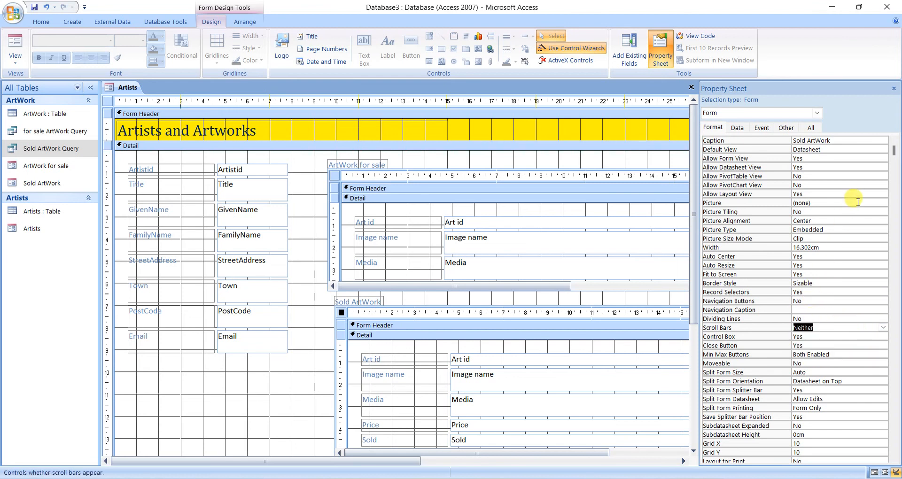
{"action": "left_click", "coordinate": [894, 89]}
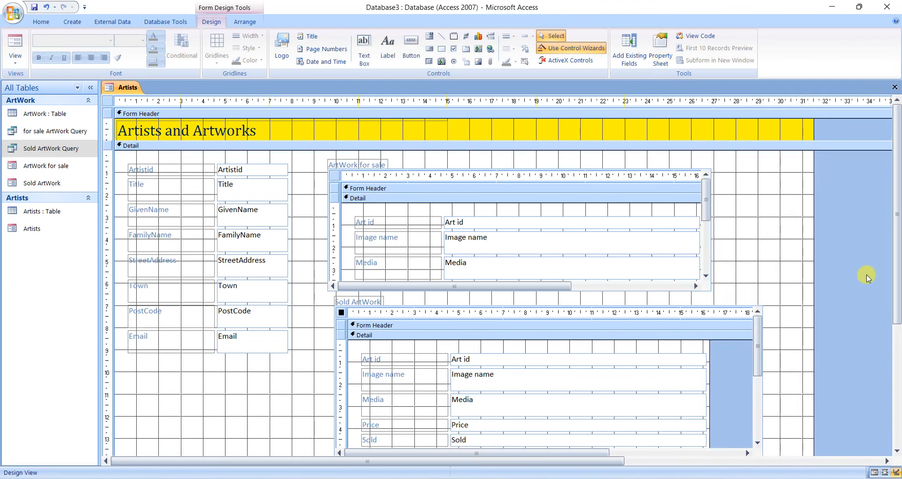
Delete the Artist id field from the ArtWork for sale subform and shorten its Detail section to end just below Price.
{"action": "scroll", "coordinate": [893, 266], "scroll_direction": "down", "scroll_amount": 3}
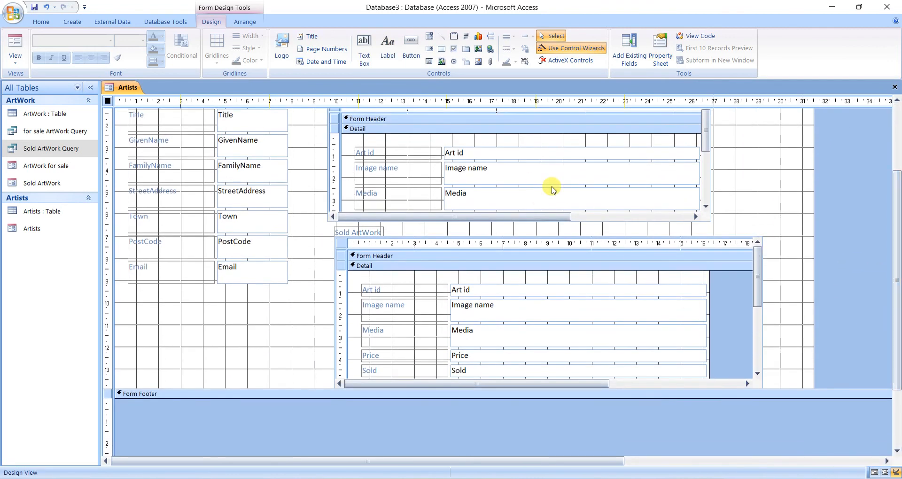
{"action": "left_click_drag", "start_coordinate": [705, 139], "coordinate": [704, 182]}
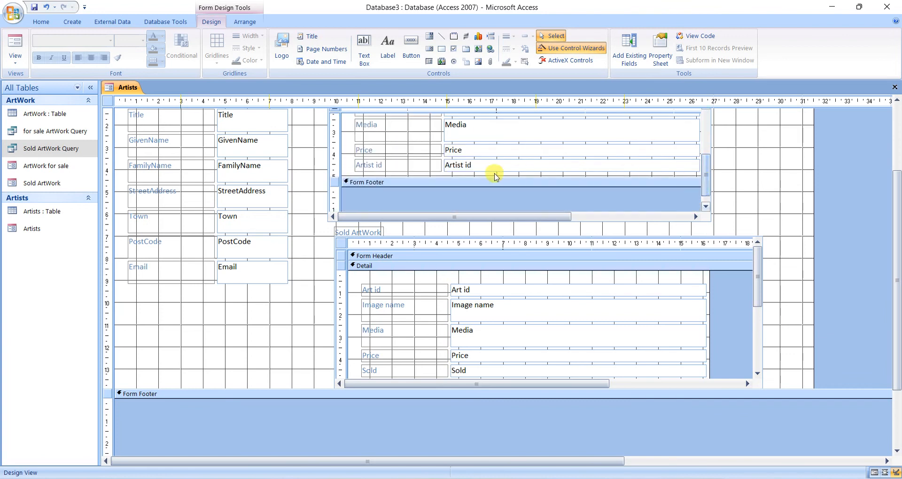
{"action": "left_click", "coordinate": [452, 166]}
{"action": "key", "text": "Delete"}
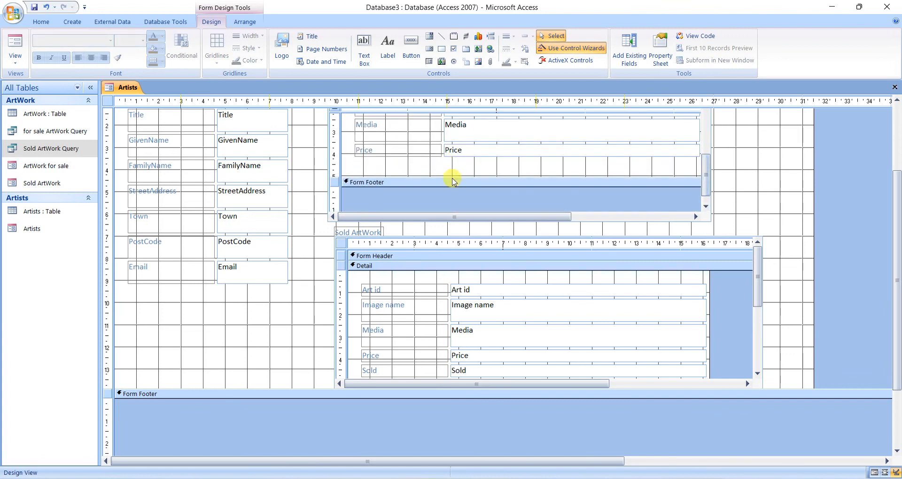
{"action": "left_click_drag", "start_coordinate": [538, 176], "coordinate": [538, 157]}
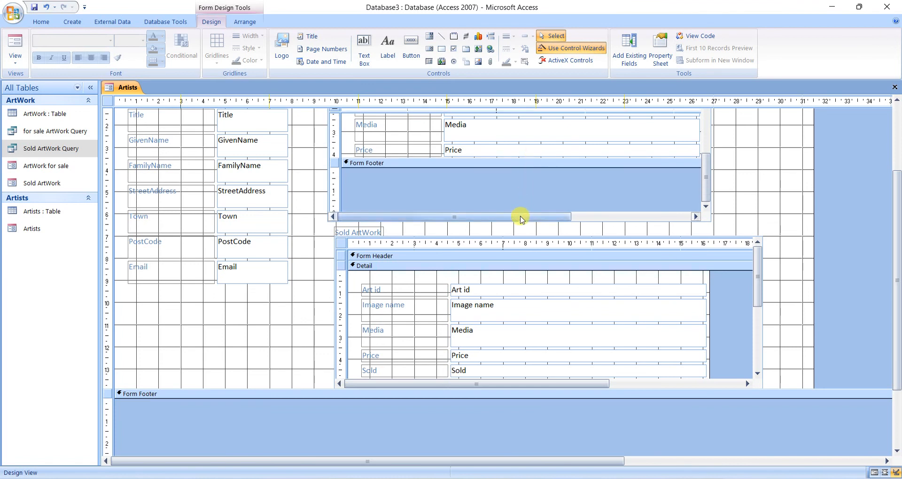
{"action": "scroll", "coordinate": [582, 206], "scroll_direction": "up", "scroll_amount": 2}
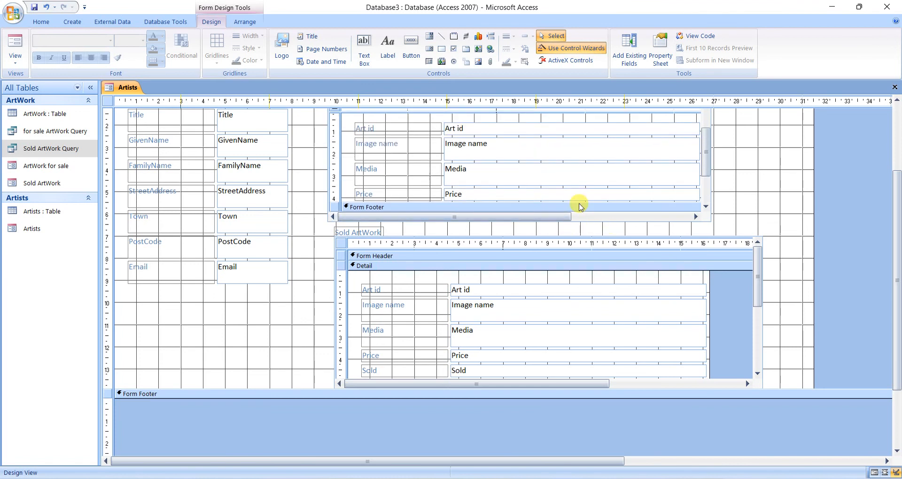
{"action": "scroll", "coordinate": [538, 195], "scroll_direction": "up", "scroll_amount": 1}
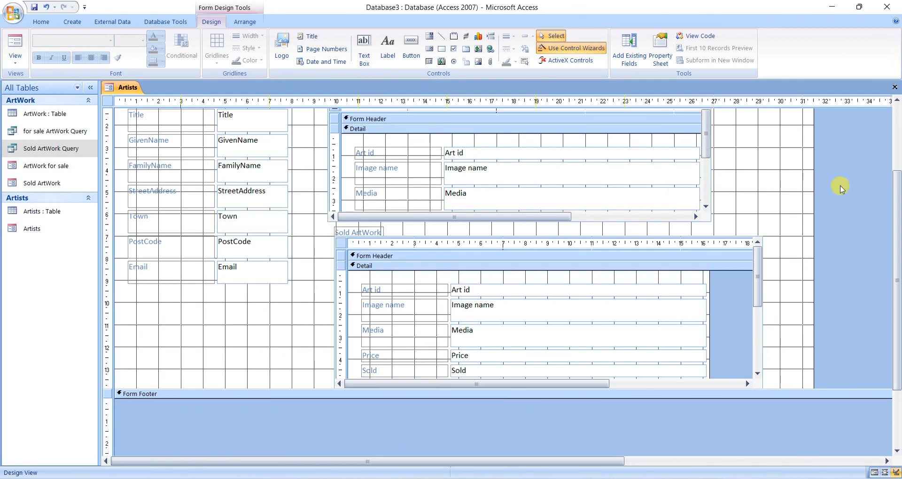
Slightly reduce the height of the ArtWork for sale subform by raising its lower edge.
{"action": "left_click_drag", "start_coordinate": [896, 201], "coordinate": [867, 155]}
{"action": "left_click", "coordinate": [328, 146]}
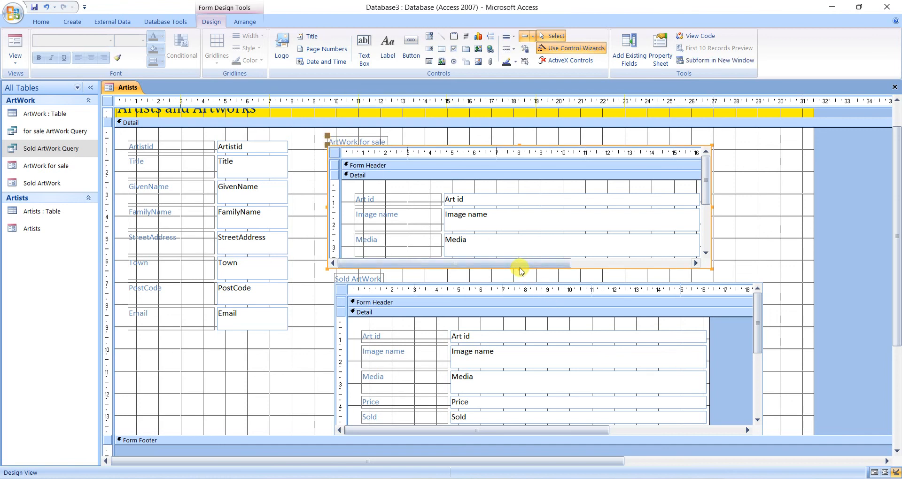
{"action": "left_click_drag", "start_coordinate": [520, 268], "coordinate": [517, 261]}
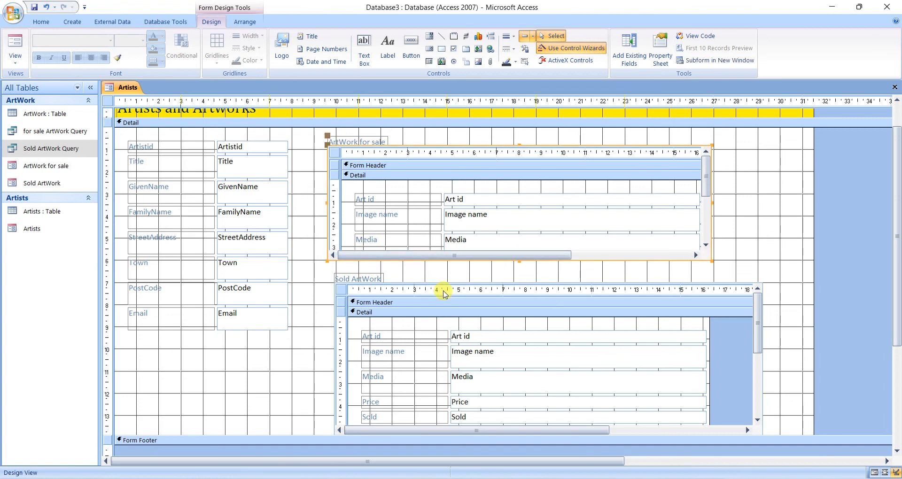
Delete the Artist id field from the Sold ArtWork subform and shorten its Detail section to end just below Comission.
{"action": "left_click", "coordinate": [339, 282]}
{"action": "scroll", "coordinate": [343, 282], "scroll_direction": "down", "scroll_amount": 3}
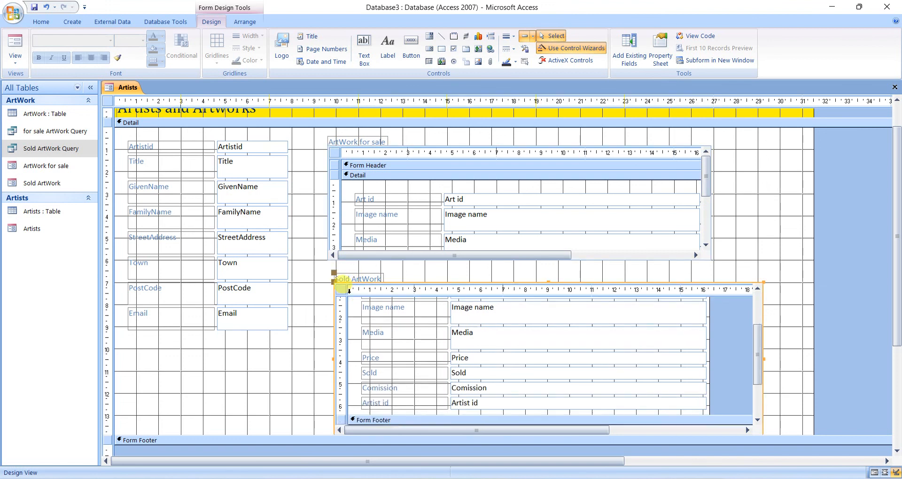
{"action": "left_click", "coordinate": [416, 357]}
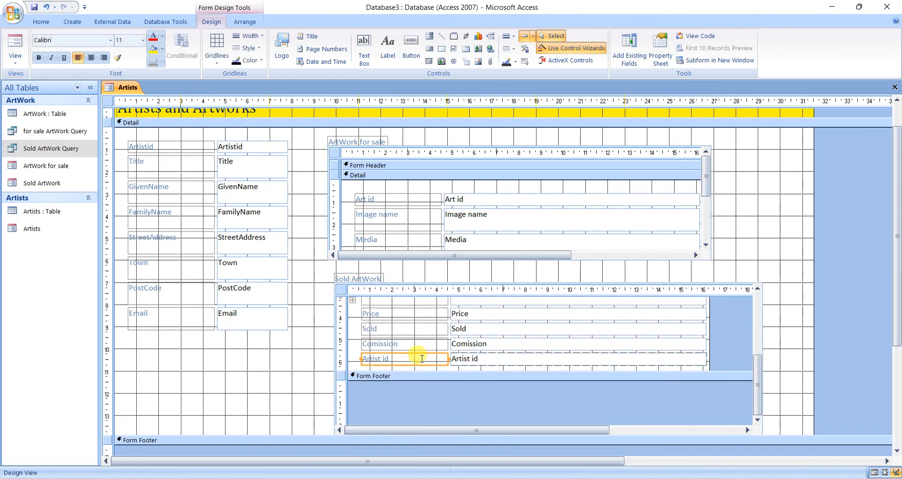
{"action": "key", "text": "Delete"}
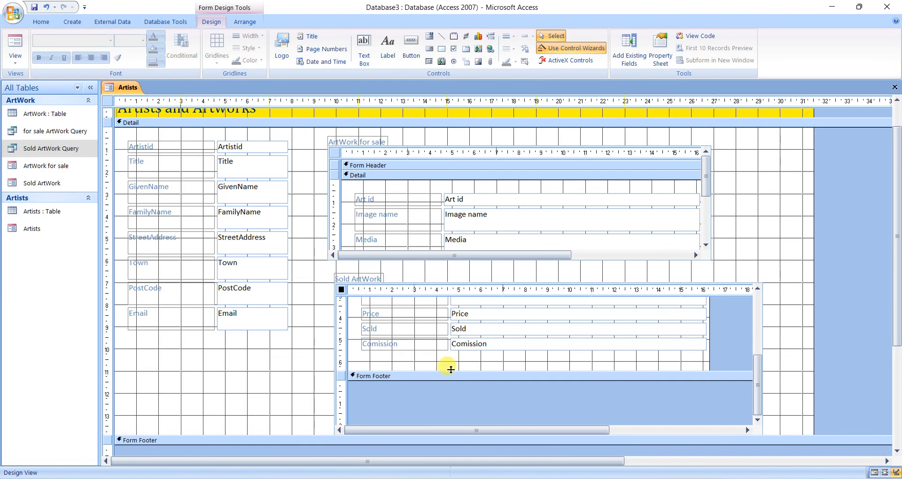
{"action": "left_click", "coordinate": [451, 360]}
{"action": "left_click_drag", "start_coordinate": [451, 360], "coordinate": [447, 353]}
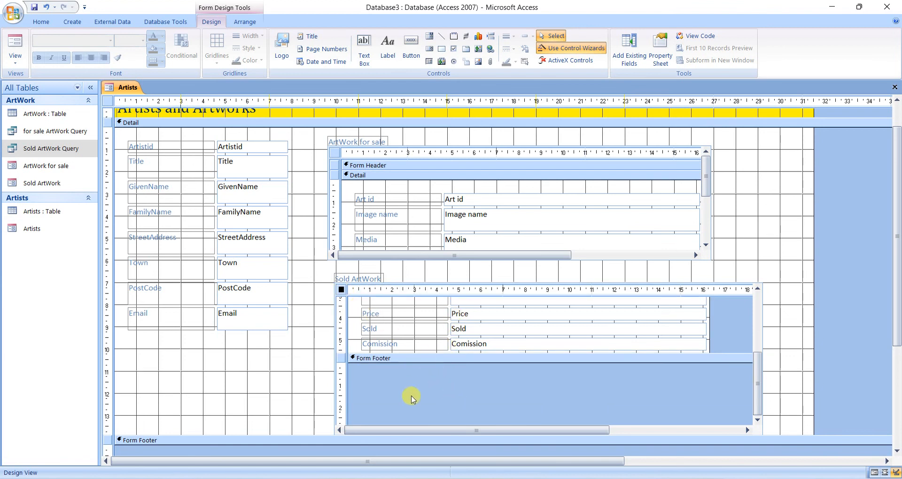
Extend the main form's Detail section slightly downward and shorten the Sold ArtWork subform by raising its lower edge.
{"action": "left_click", "coordinate": [339, 278]}
{"action": "left_click", "coordinate": [346, 374]}
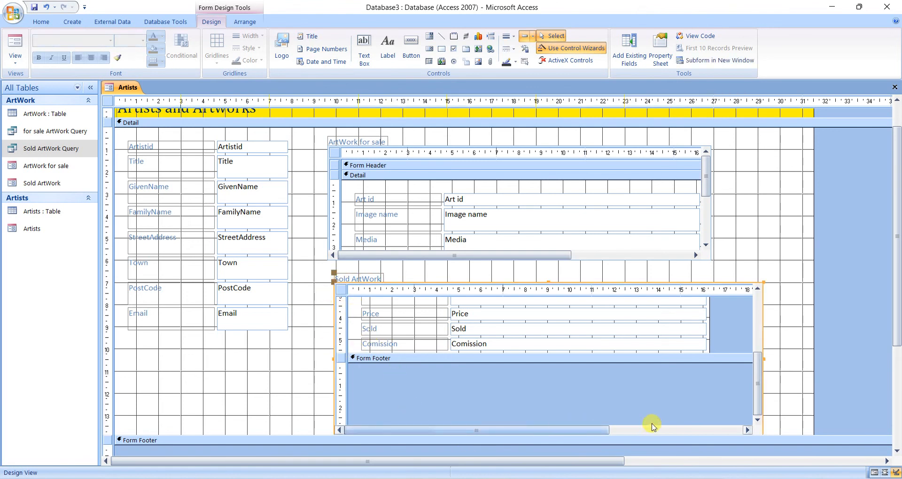
{"action": "left_click_drag", "start_coordinate": [897, 337], "coordinate": [896, 364]}
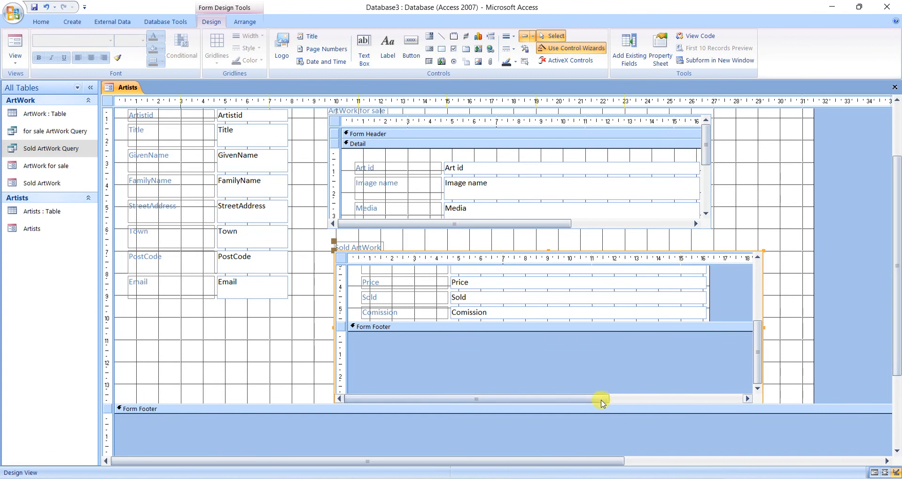
{"action": "left_click_drag", "start_coordinate": [244, 407], "coordinate": [248, 425]}
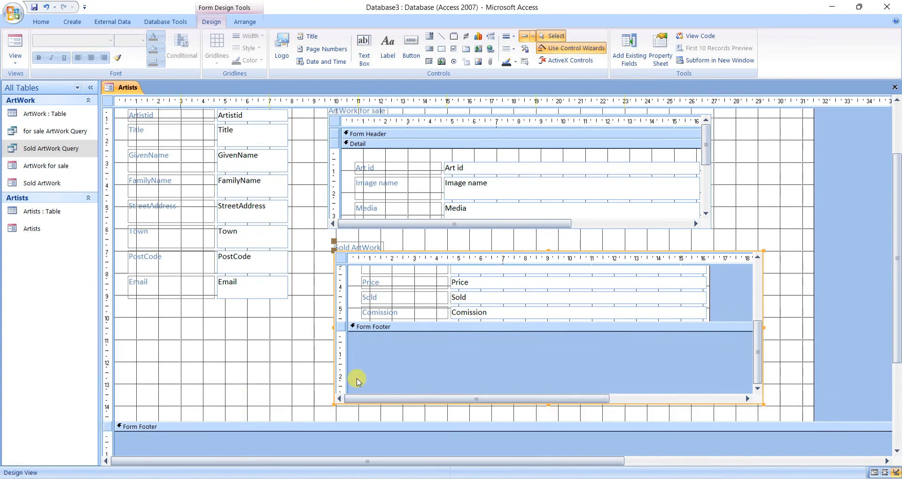
{"action": "left_click_drag", "start_coordinate": [546, 404], "coordinate": [544, 342]}
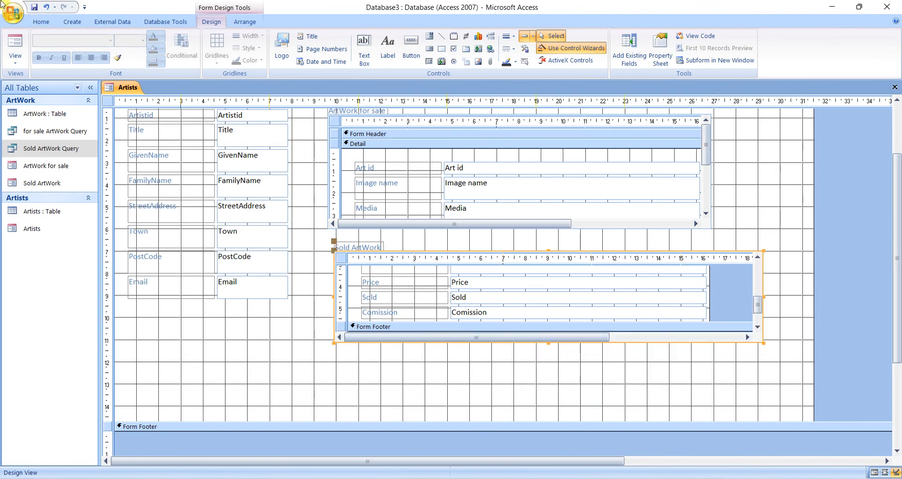
In Layout View, widen the Sold ArtWork subform slightly so all its columns through Comission fit without horizontal scrolling.
{"action": "left_click", "coordinate": [14, 43]}
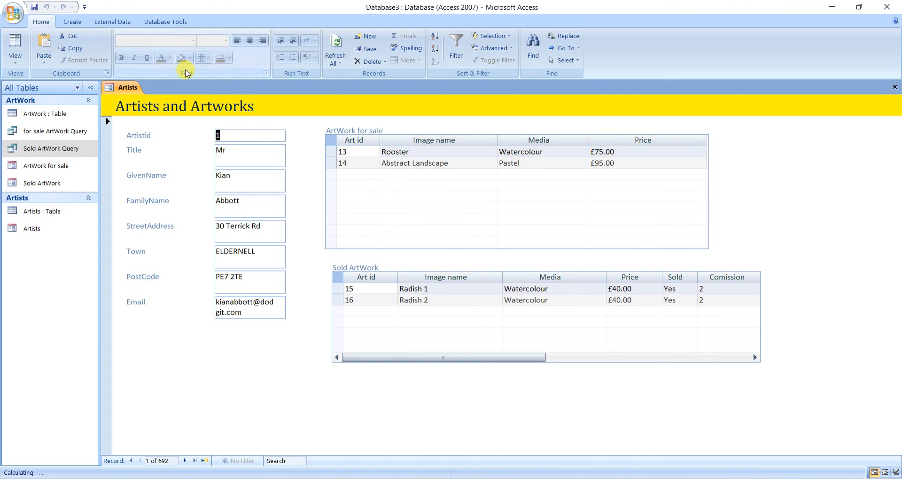
{"action": "left_click", "coordinate": [15, 58]}
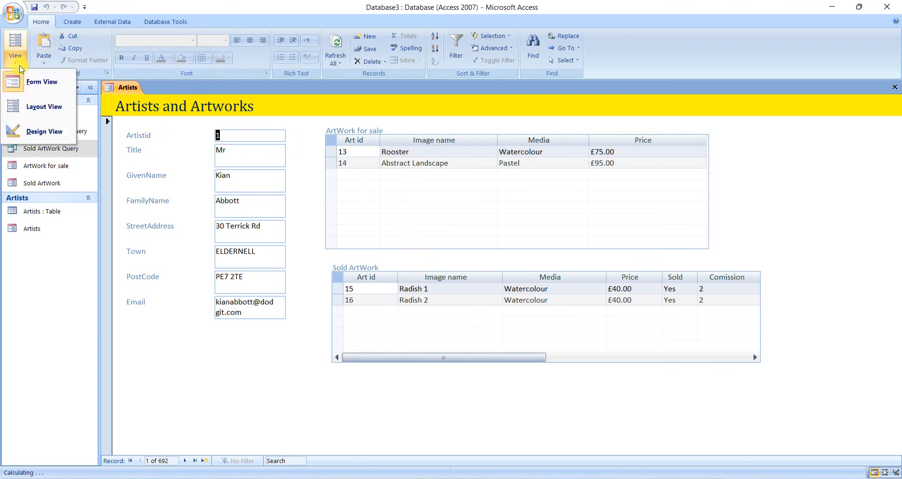
{"action": "left_click", "coordinate": [43, 108]}
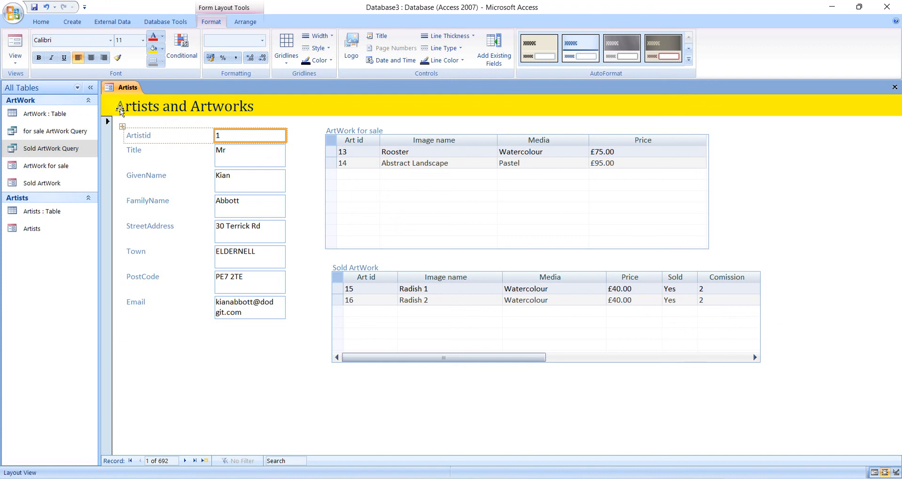
{"action": "left_click", "coordinate": [15, 57]}
{"action": "left_click", "coordinate": [44, 108]}
{"action": "left_click", "coordinate": [699, 358]}
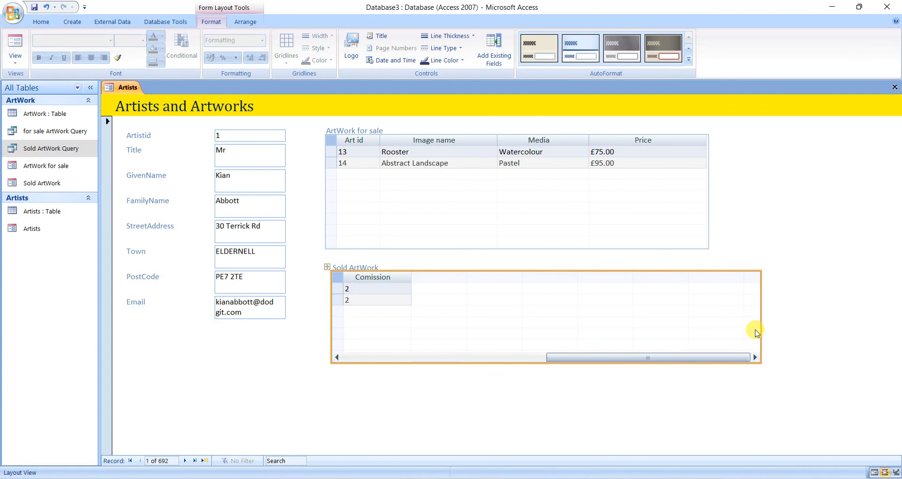
{"action": "mouse_move", "coordinate": [761, 325]}
{"action": "left_mouse_down"}
{"action": "mouse_move", "coordinate": [791, 324]}
{"action": "mouse_move", "coordinate": [769, 311]}
{"action": "left_mouse_up"}
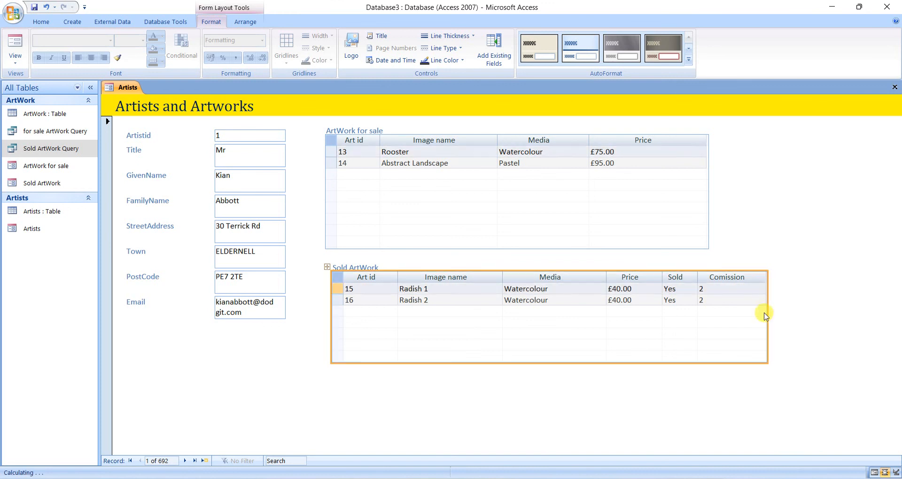
Shorten the ArtWork for sale subform by raising its lower edge, leaving a wider gap above Sold ArtWork.
{"action": "left_click", "coordinate": [568, 248]}
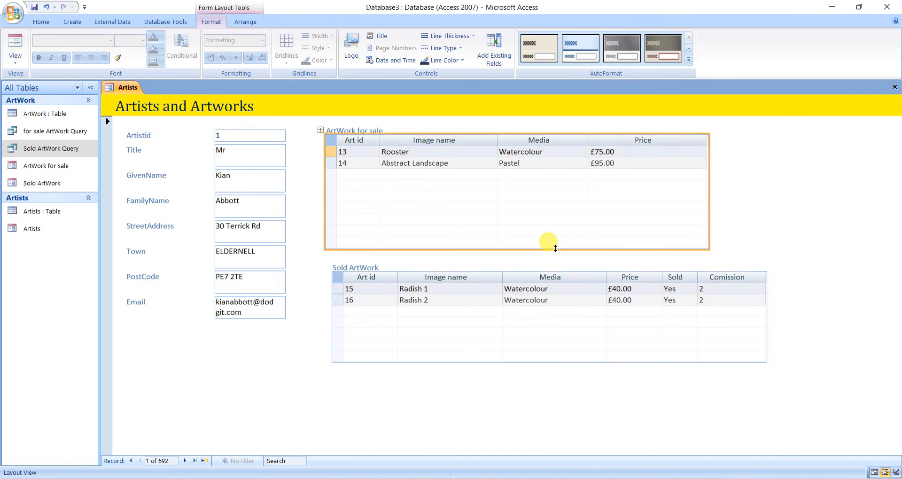
{"action": "left_click_drag", "start_coordinate": [539, 247], "coordinate": [533, 226]}
{"action": "left_click", "coordinate": [528, 364]}
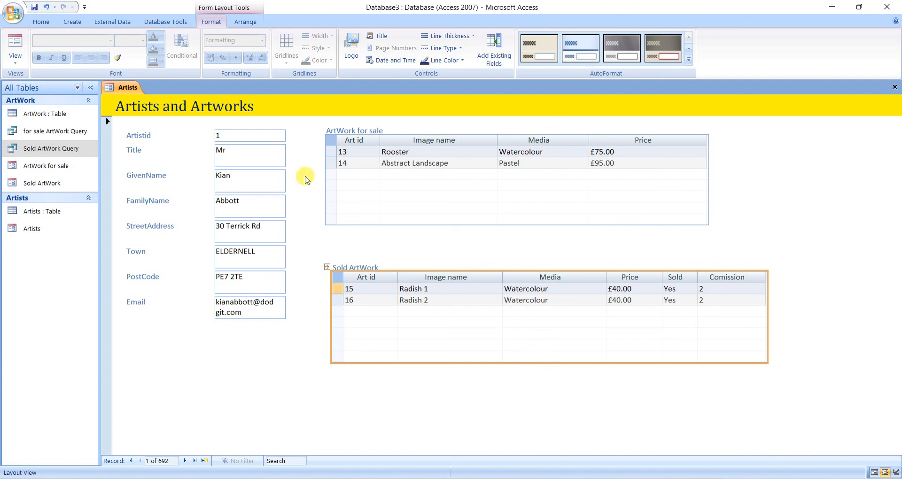
{"action": "left_click", "coordinate": [306, 126]}
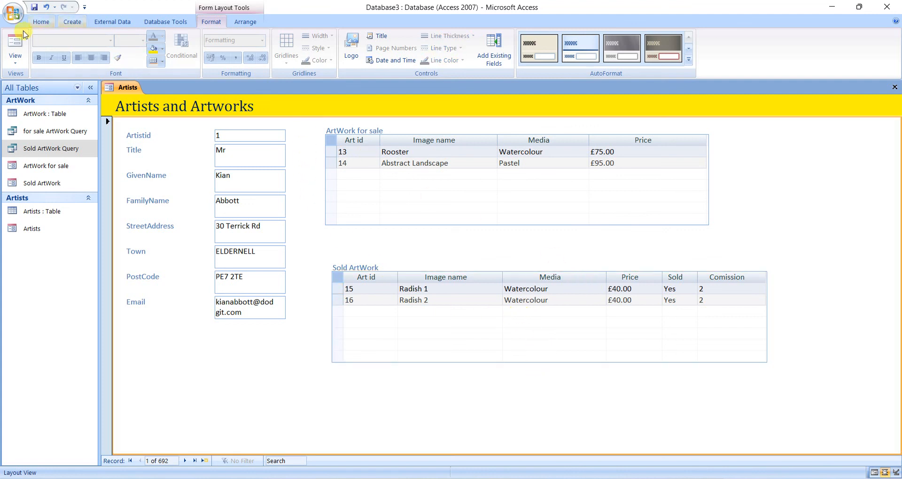
Widen the artist text boxes on both sides, narrowing their label column, so the Email address fits on one line.
{"action": "left_click", "coordinate": [235, 318]}
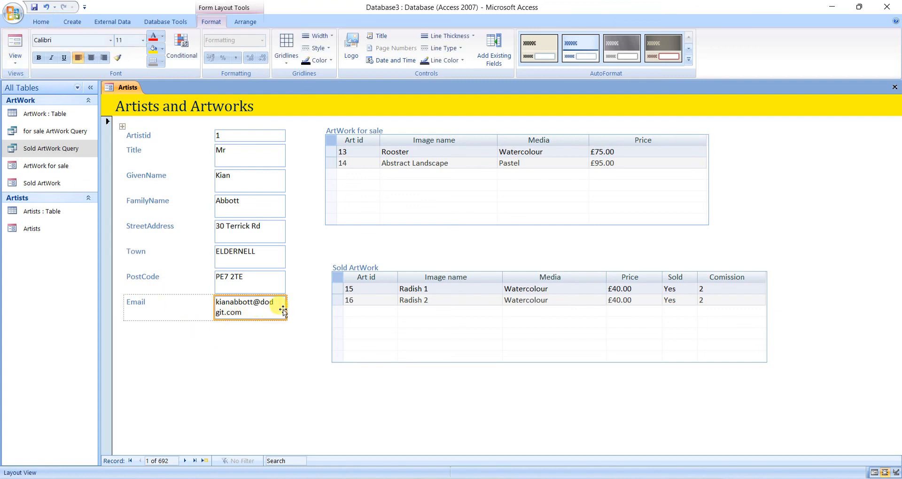
{"action": "left_click", "coordinate": [217, 137]}
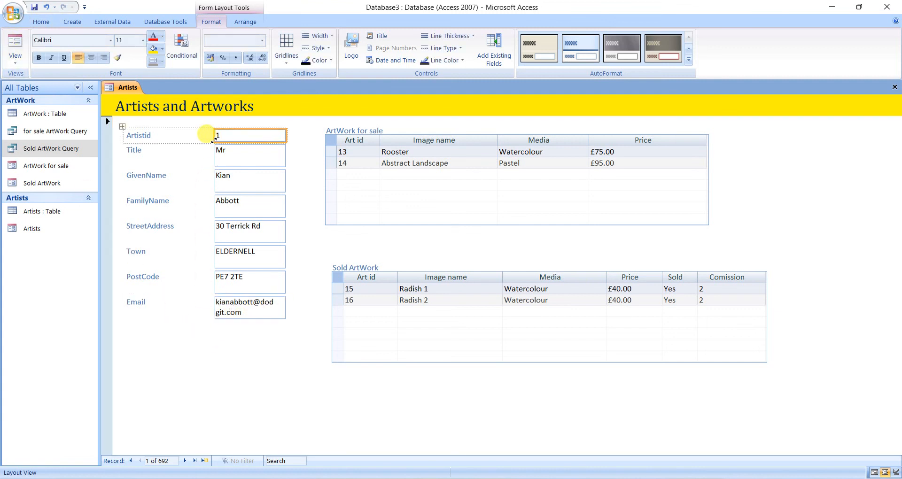
{"action": "left_click_drag", "start_coordinate": [286, 305], "coordinate": [320, 305]}
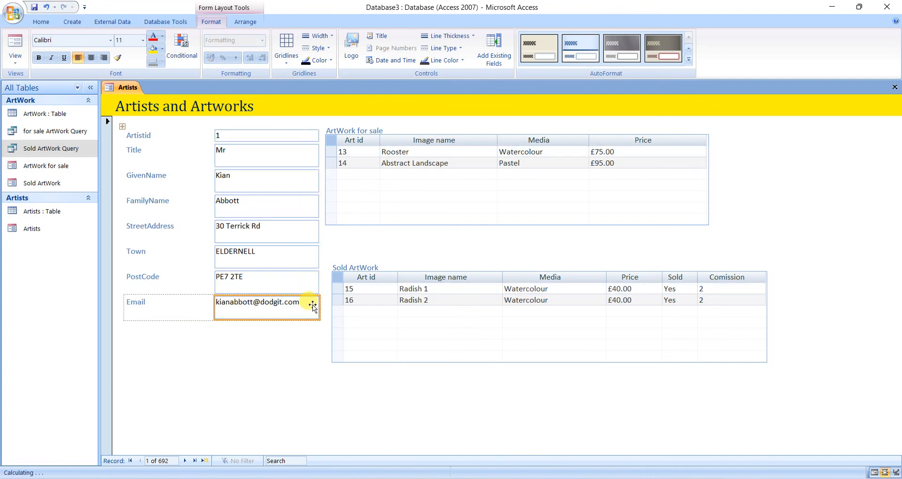
{"action": "left_click", "coordinate": [214, 257]}
{"action": "left_click_drag", "start_coordinate": [215, 256], "coordinate": [184, 252]}
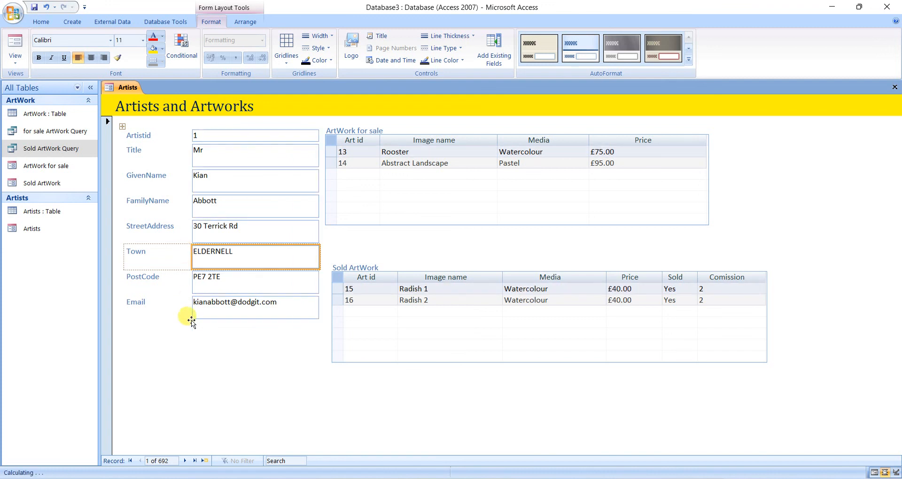
{"action": "left_click", "coordinate": [200, 350]}
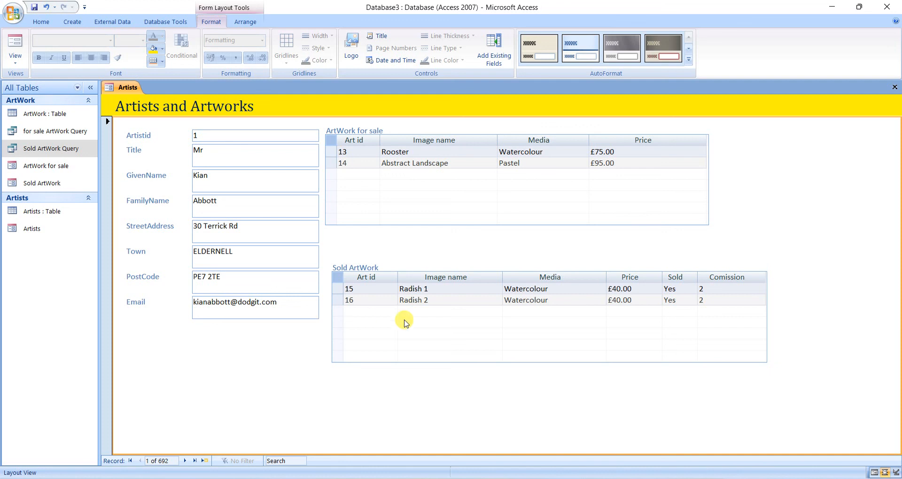
Switch to the form subform document in Word, read the form requirements below the sample layout, and return to Access.
{"action": "key", "text": "alt+Tab"}
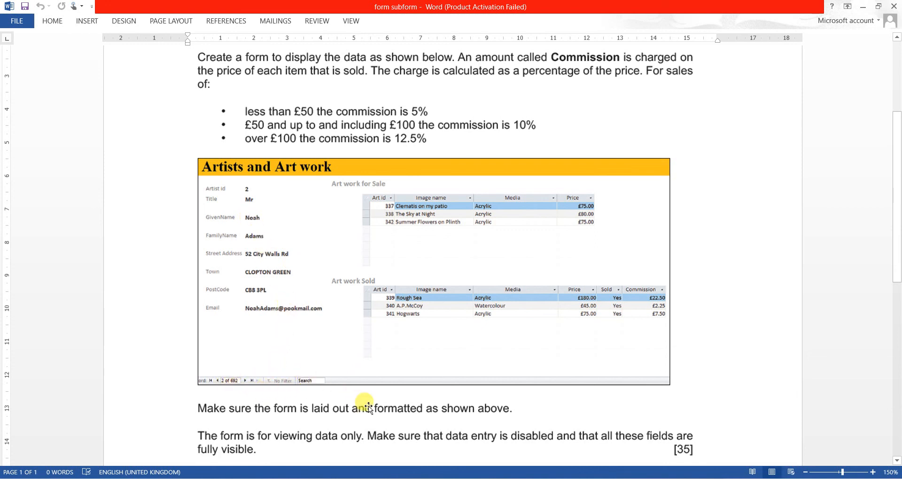
{"action": "scroll", "coordinate": [368, 405], "scroll_direction": "down", "scroll_amount": 1}
{"action": "key", "text": "alt+Tab"}
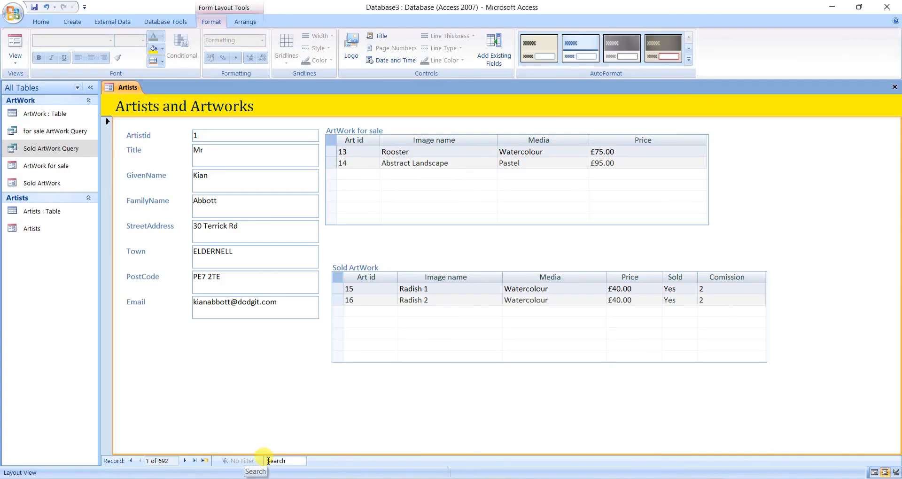
In Design View, set the Artists form's Allow Additions property to No.
{"action": "left_click", "coordinate": [21, 64]}
{"action": "left_click", "coordinate": [23, 130]}
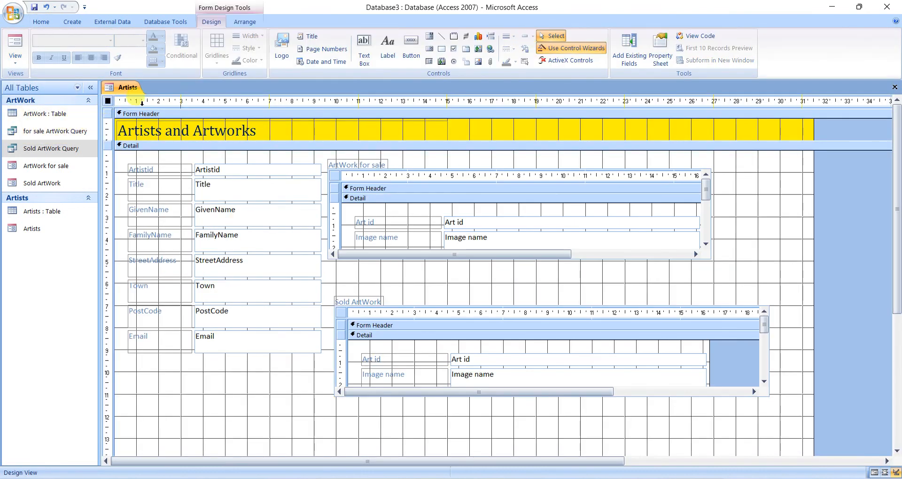
{"action": "left_click", "coordinate": [659, 52]}
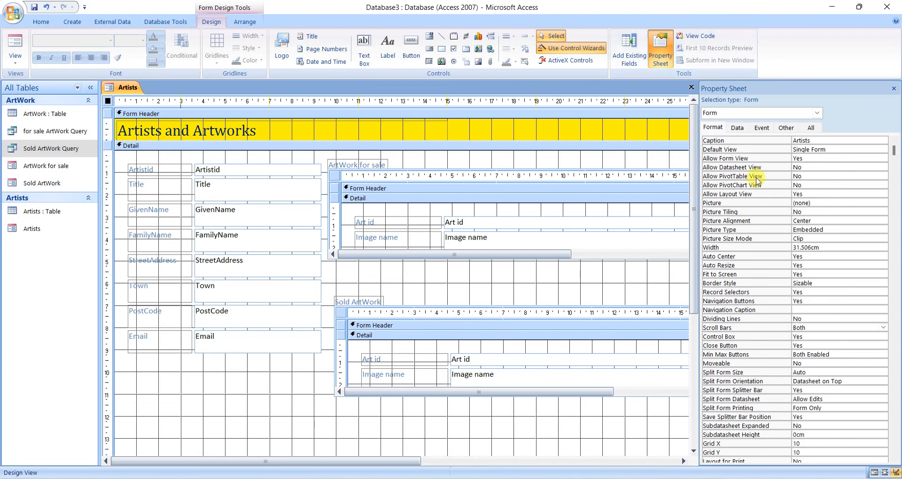
{"action": "left_click", "coordinate": [737, 128]}
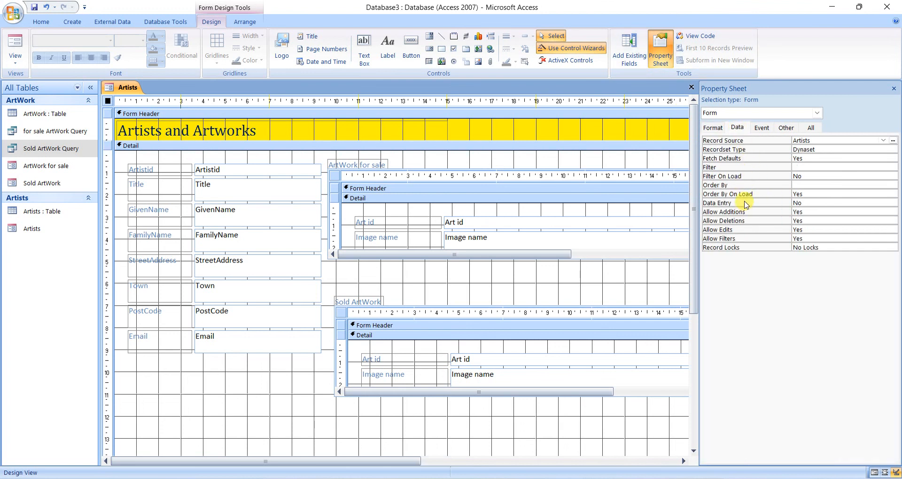
{"action": "left_click", "coordinate": [797, 211]}
{"action": "left_click", "coordinate": [892, 211]}
{"action": "left_click", "coordinate": [873, 228]}
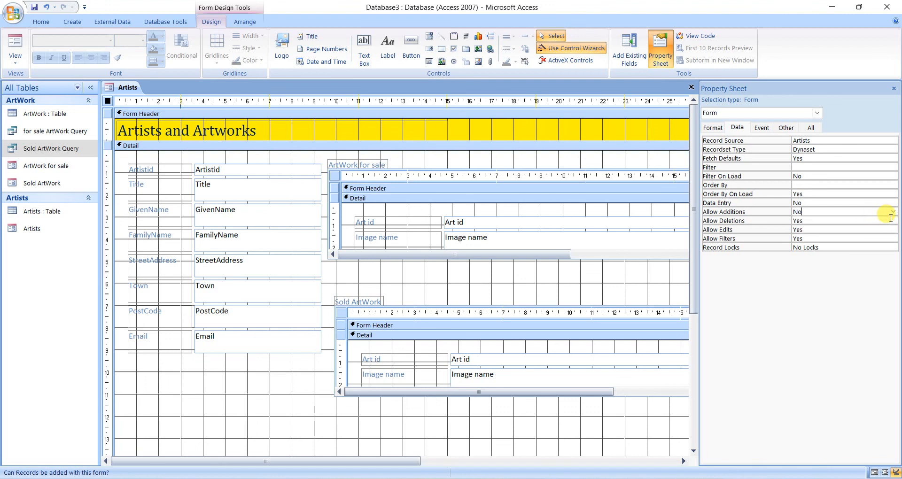
Set the Artists form's Allow Deletions and Allow Edits properties to No, and save the form.
{"action": "left_click", "coordinate": [892, 220]}
{"action": "left_click", "coordinate": [872, 237]}
{"action": "left_click", "coordinate": [887, 229]}
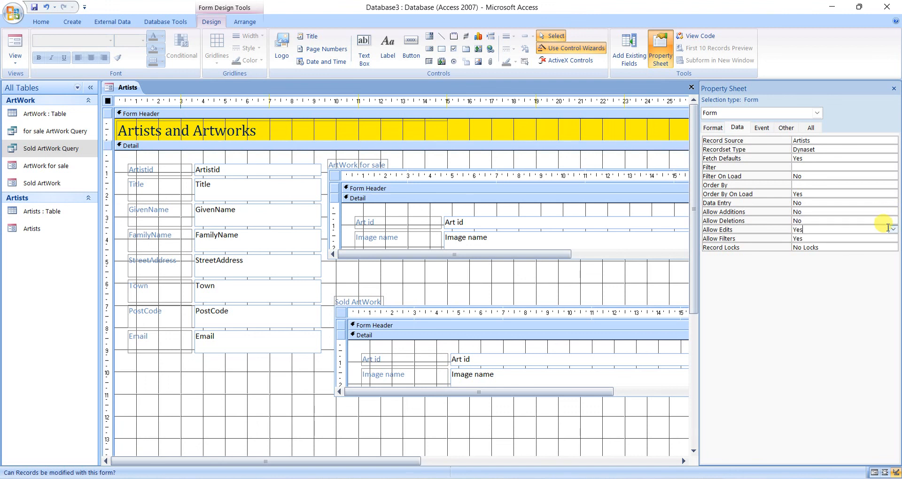
{"action": "left_click", "coordinate": [891, 230]}
{"action": "left_click", "coordinate": [868, 246]}
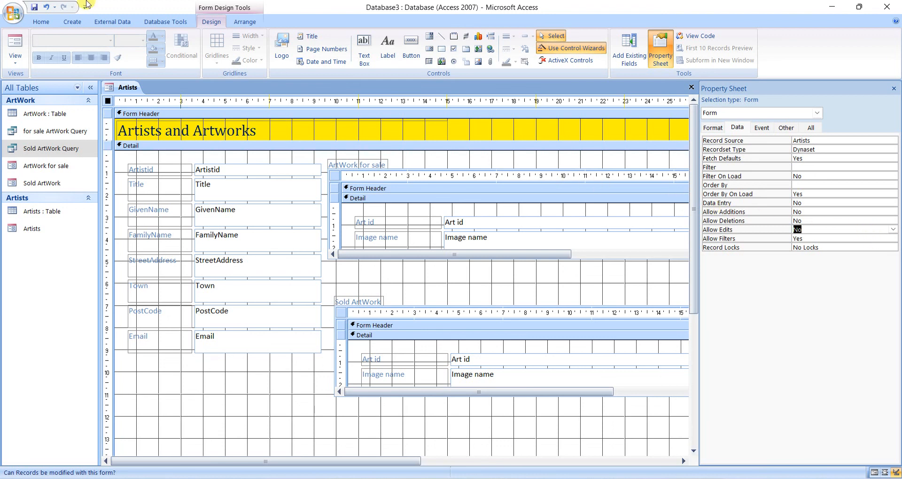
{"action": "left_click", "coordinate": [34, 9]}
Show the Artists form in Form View and review both subforms while paging through the records up to record 8.
{"action": "left_click", "coordinate": [15, 47]}
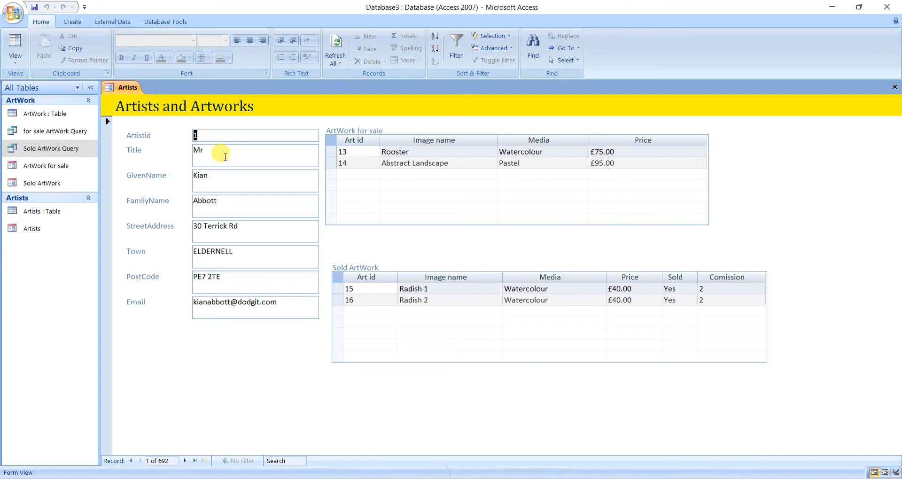
{"action": "left_click", "coordinate": [433, 290]}
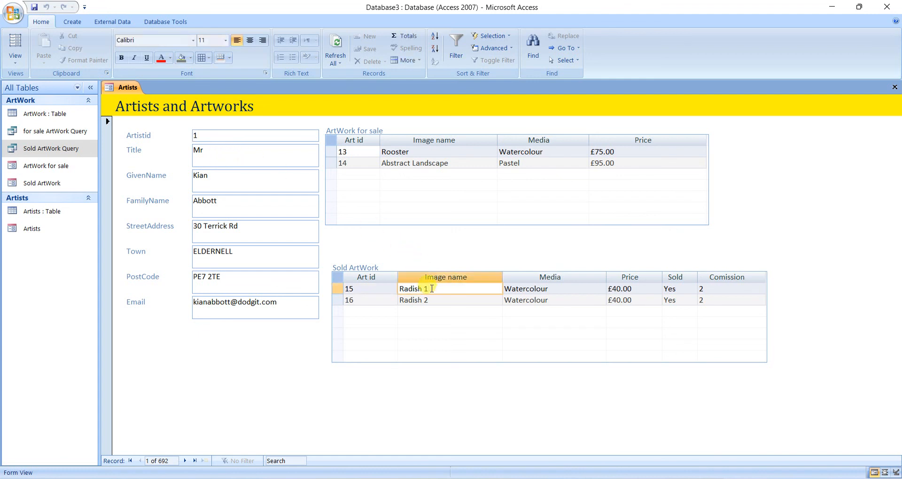
{"action": "left_click", "coordinate": [414, 154]}
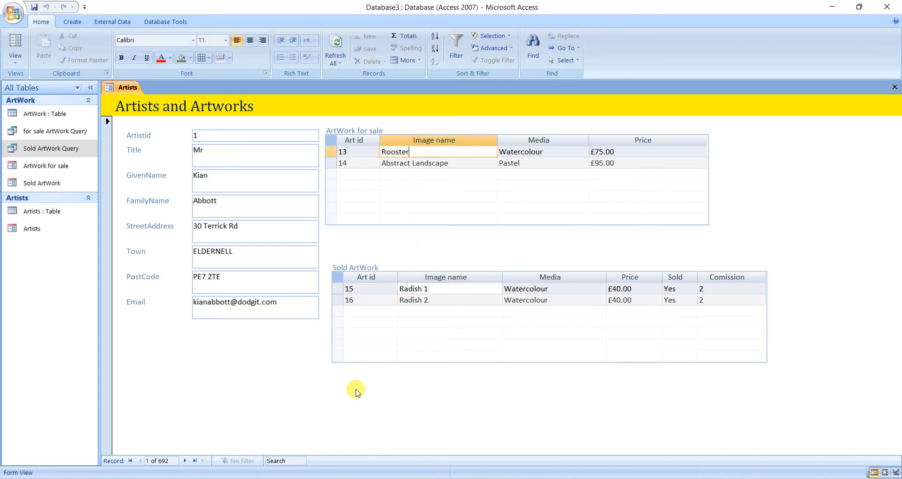
{"action": "left_click", "coordinate": [185, 460]}
{"action": "left_click", "coordinate": [185, 461]}
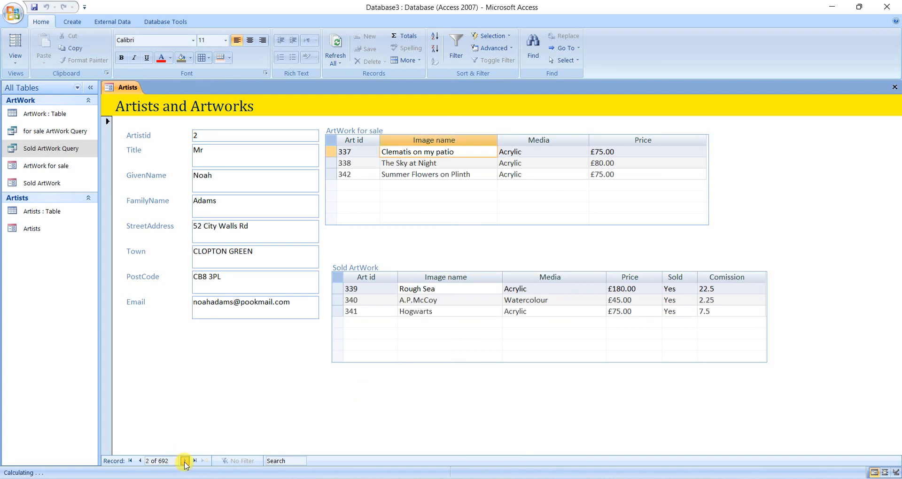
{"action": "left_click", "coordinate": [184, 461]}
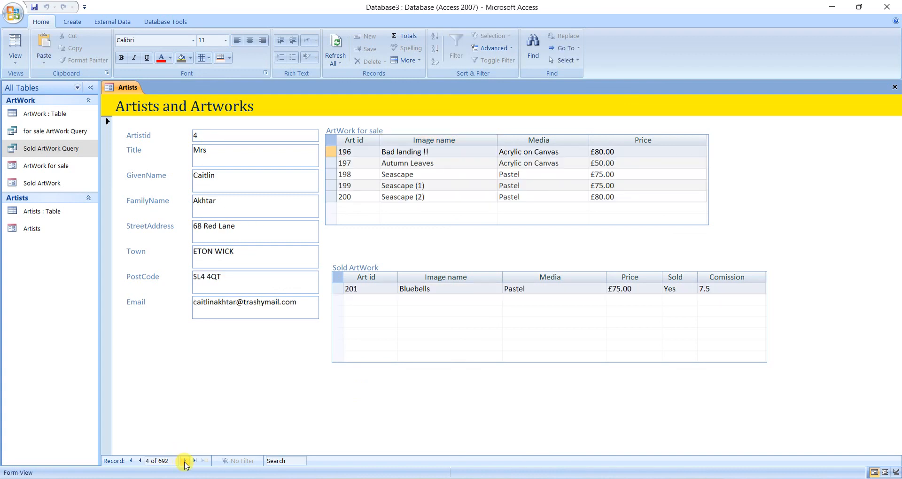
{"action": "left_click", "coordinate": [184, 461]}
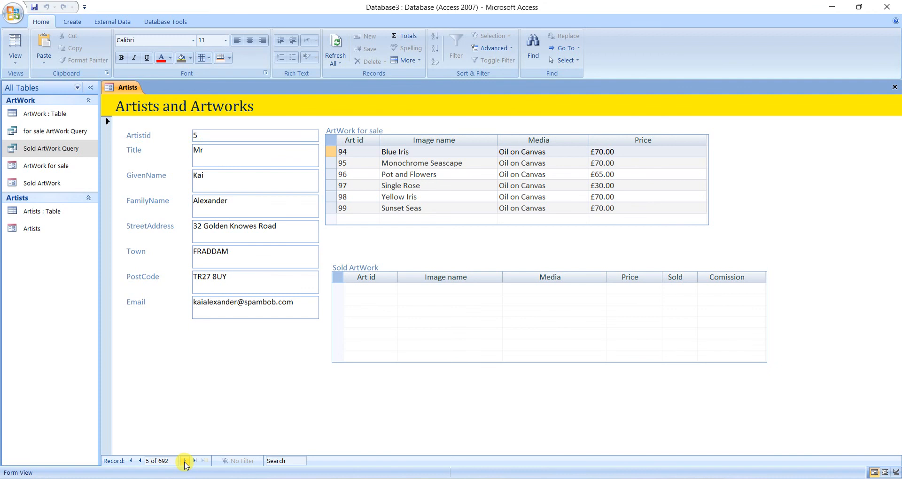
{"action": "left_click", "coordinate": [185, 461]}
{"action": "left_click", "coordinate": [185, 461]}
{"action": "left_click", "coordinate": [185, 460]}
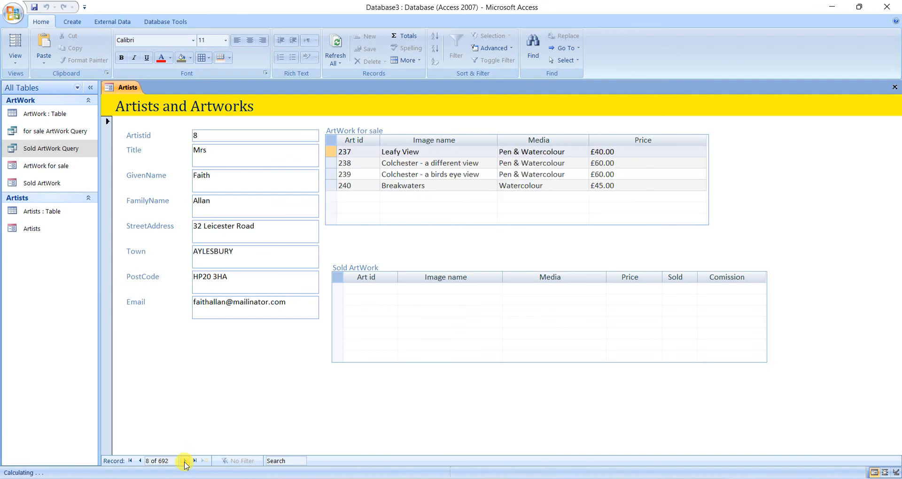